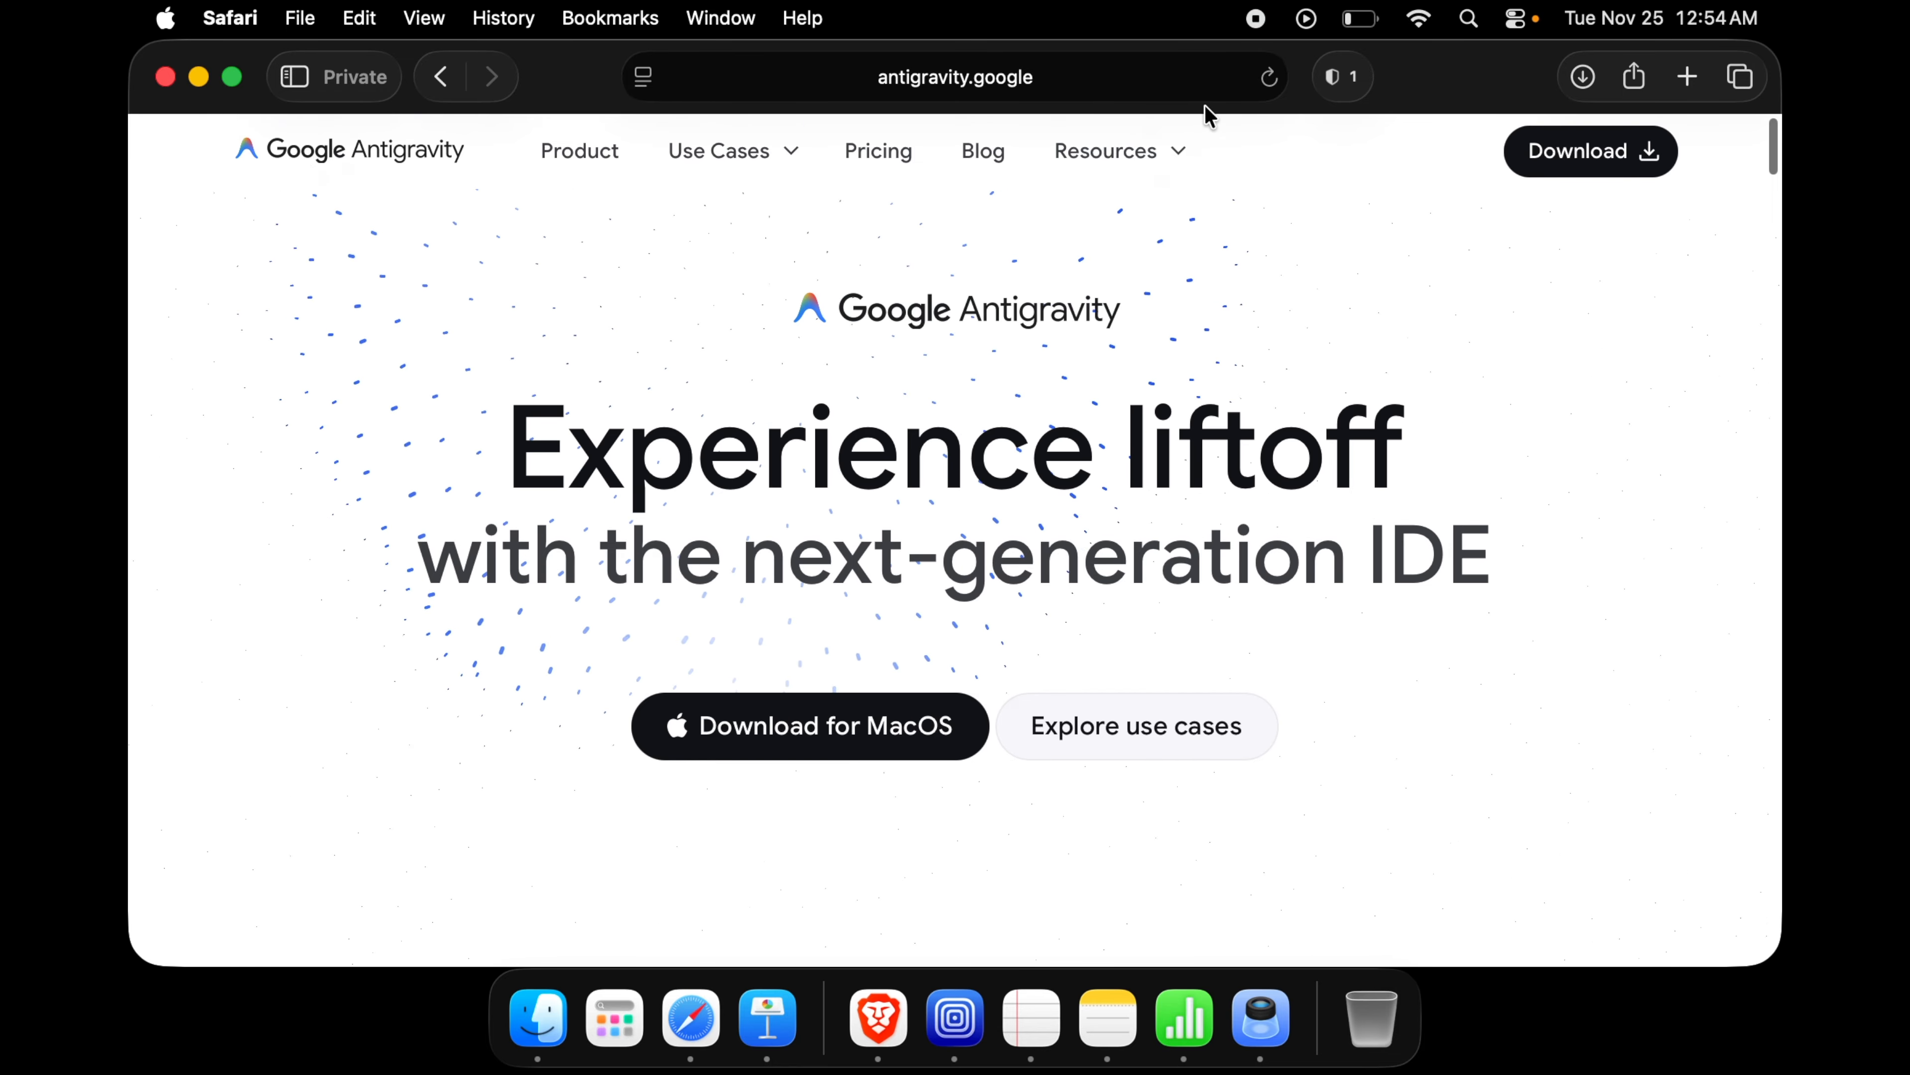
Step: Open a new private Safari tab beside the Google Antigravity tab
{"action": "key", "text": "super+t"}
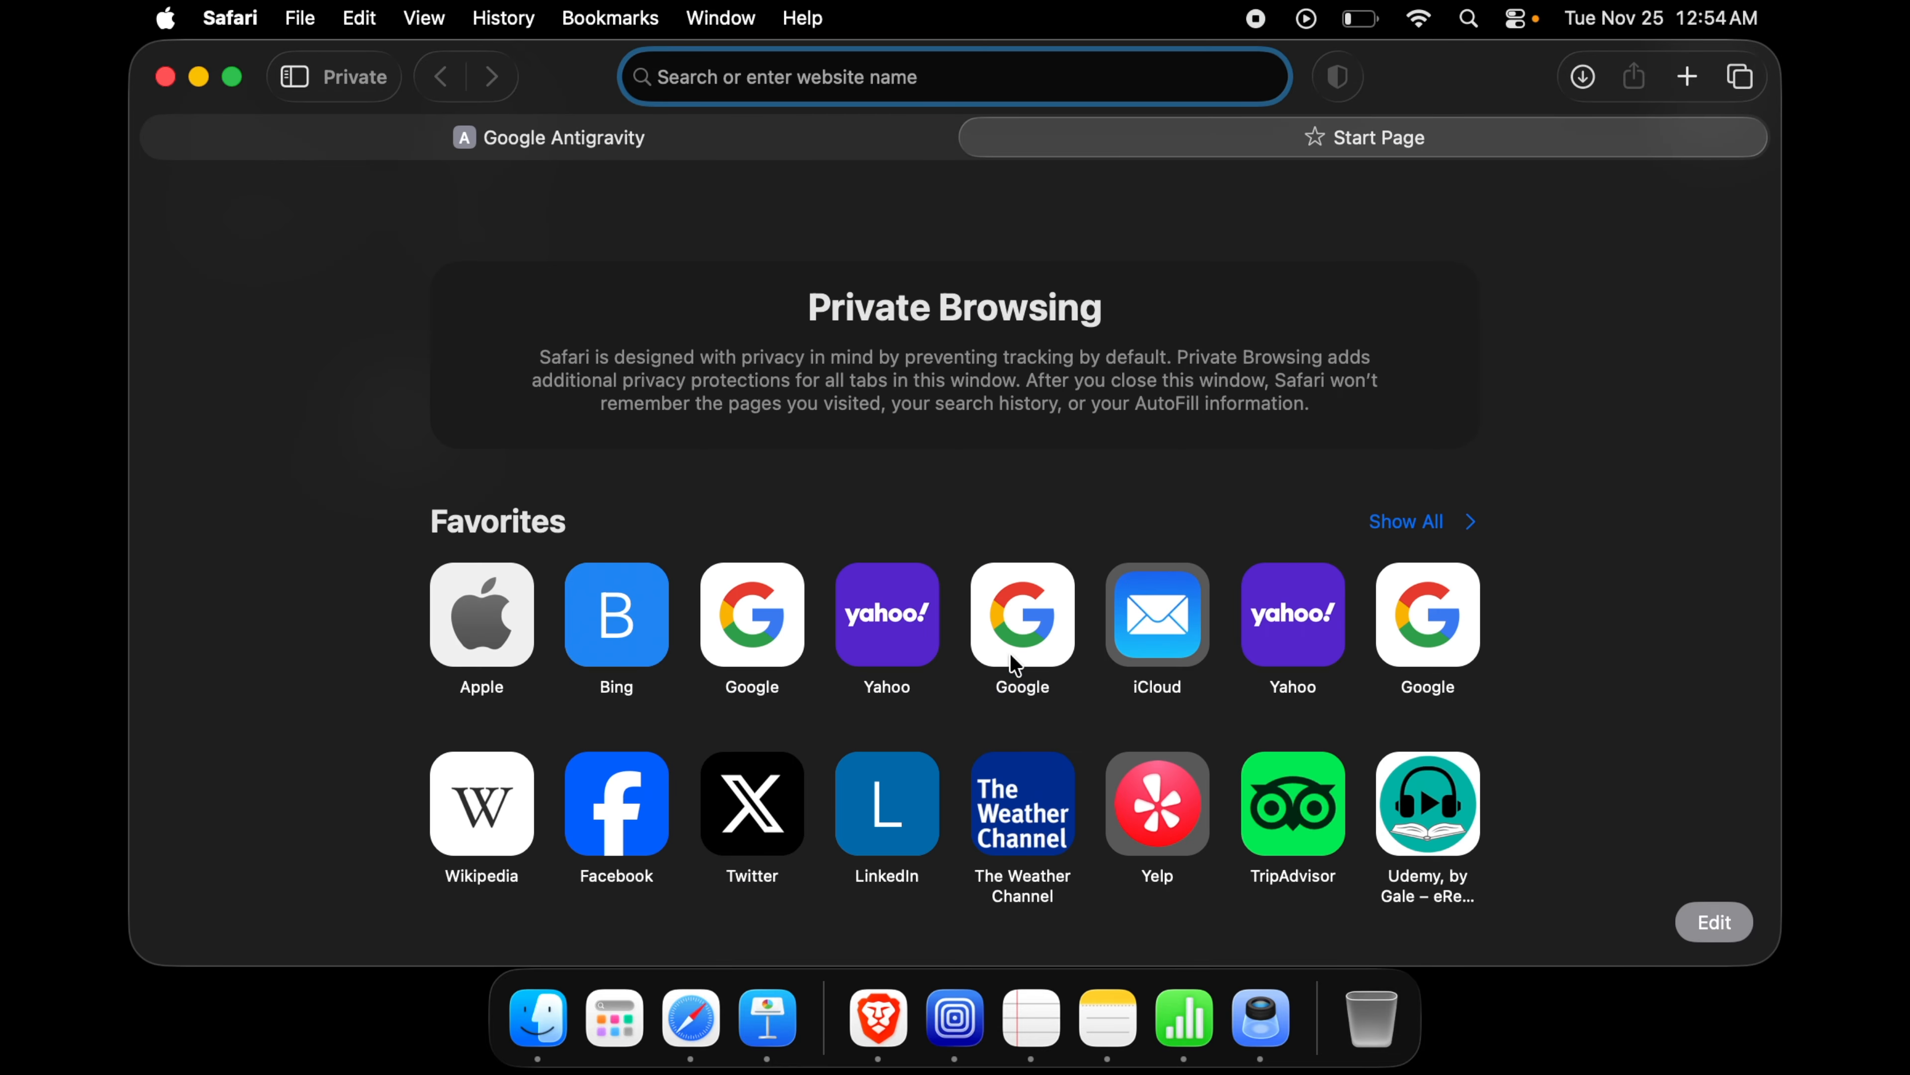
Step: From the Google favourite, search Google for 'google antigravity' using the suggestion
{"action": "left_click", "coordinate": [1023, 614]}
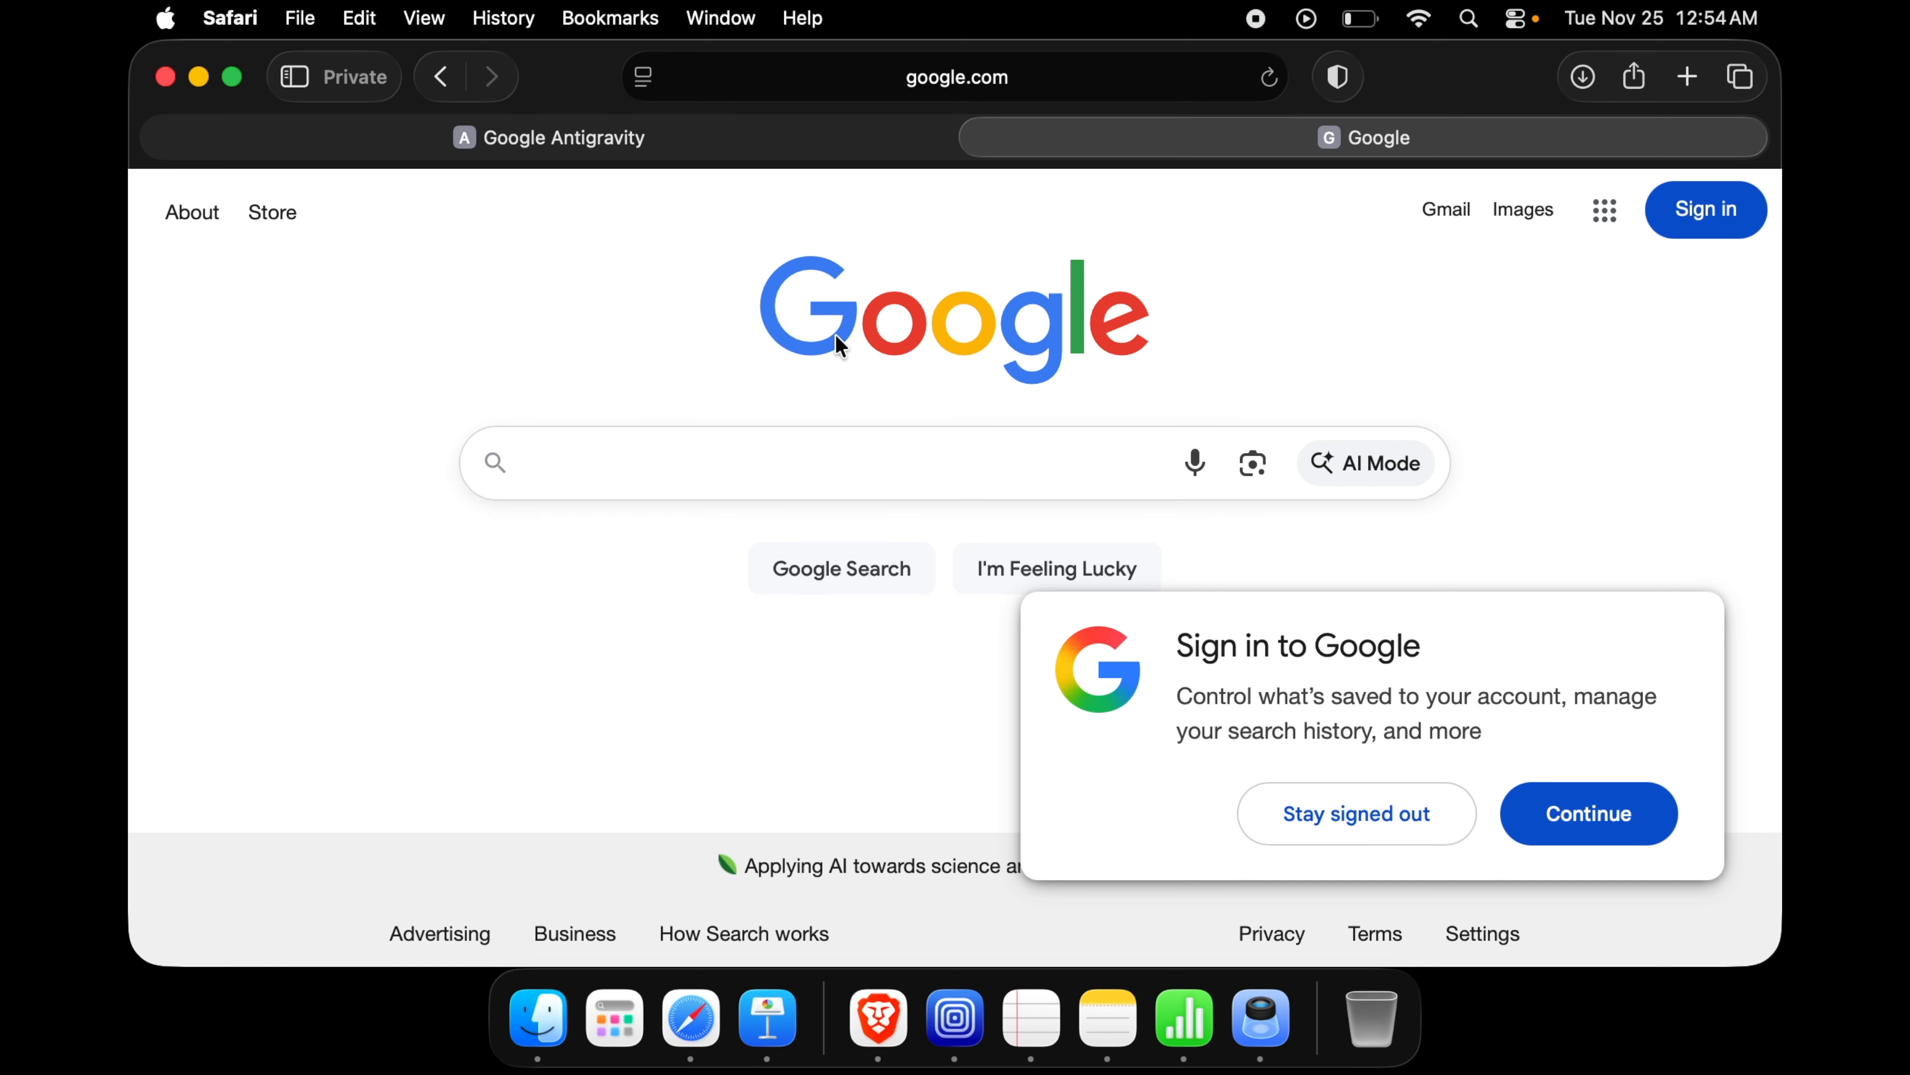
{"action": "left_click", "coordinate": [577, 462]}
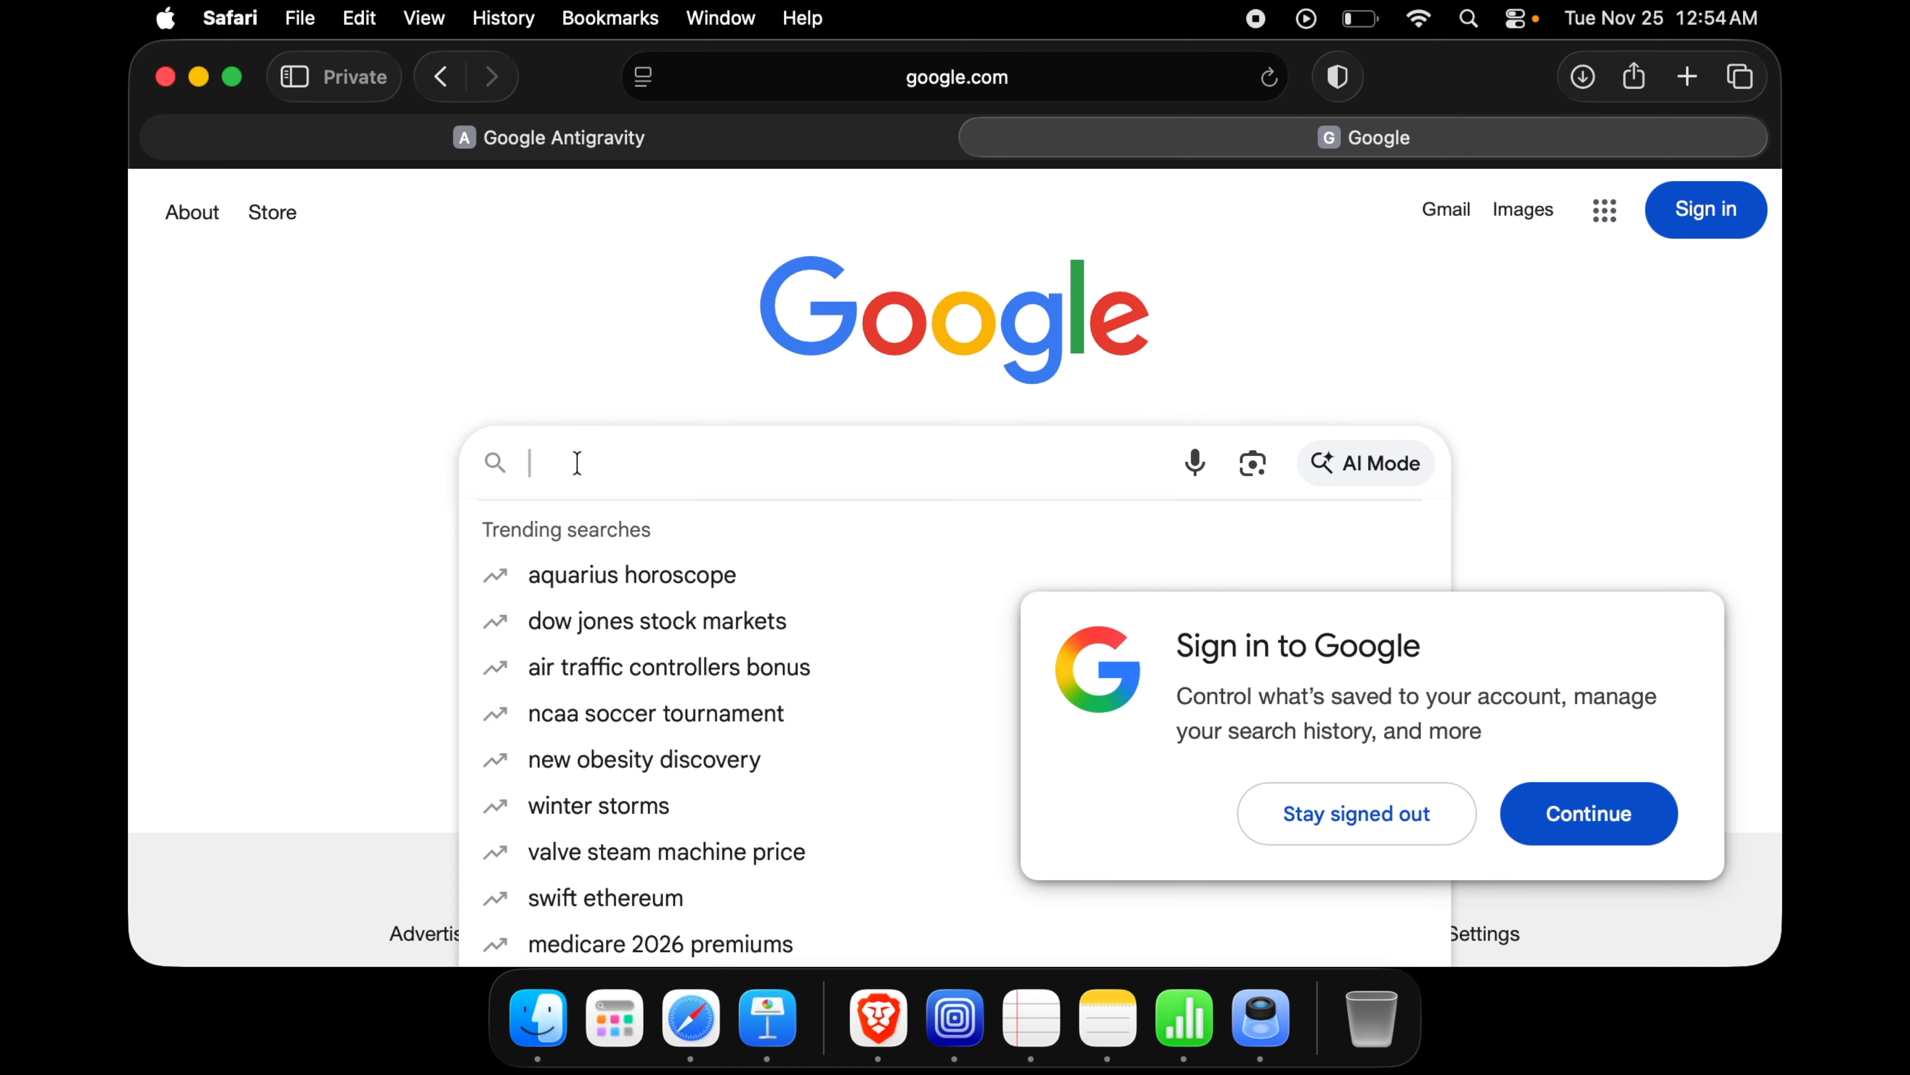
{"action": "type", "text": "goo"}
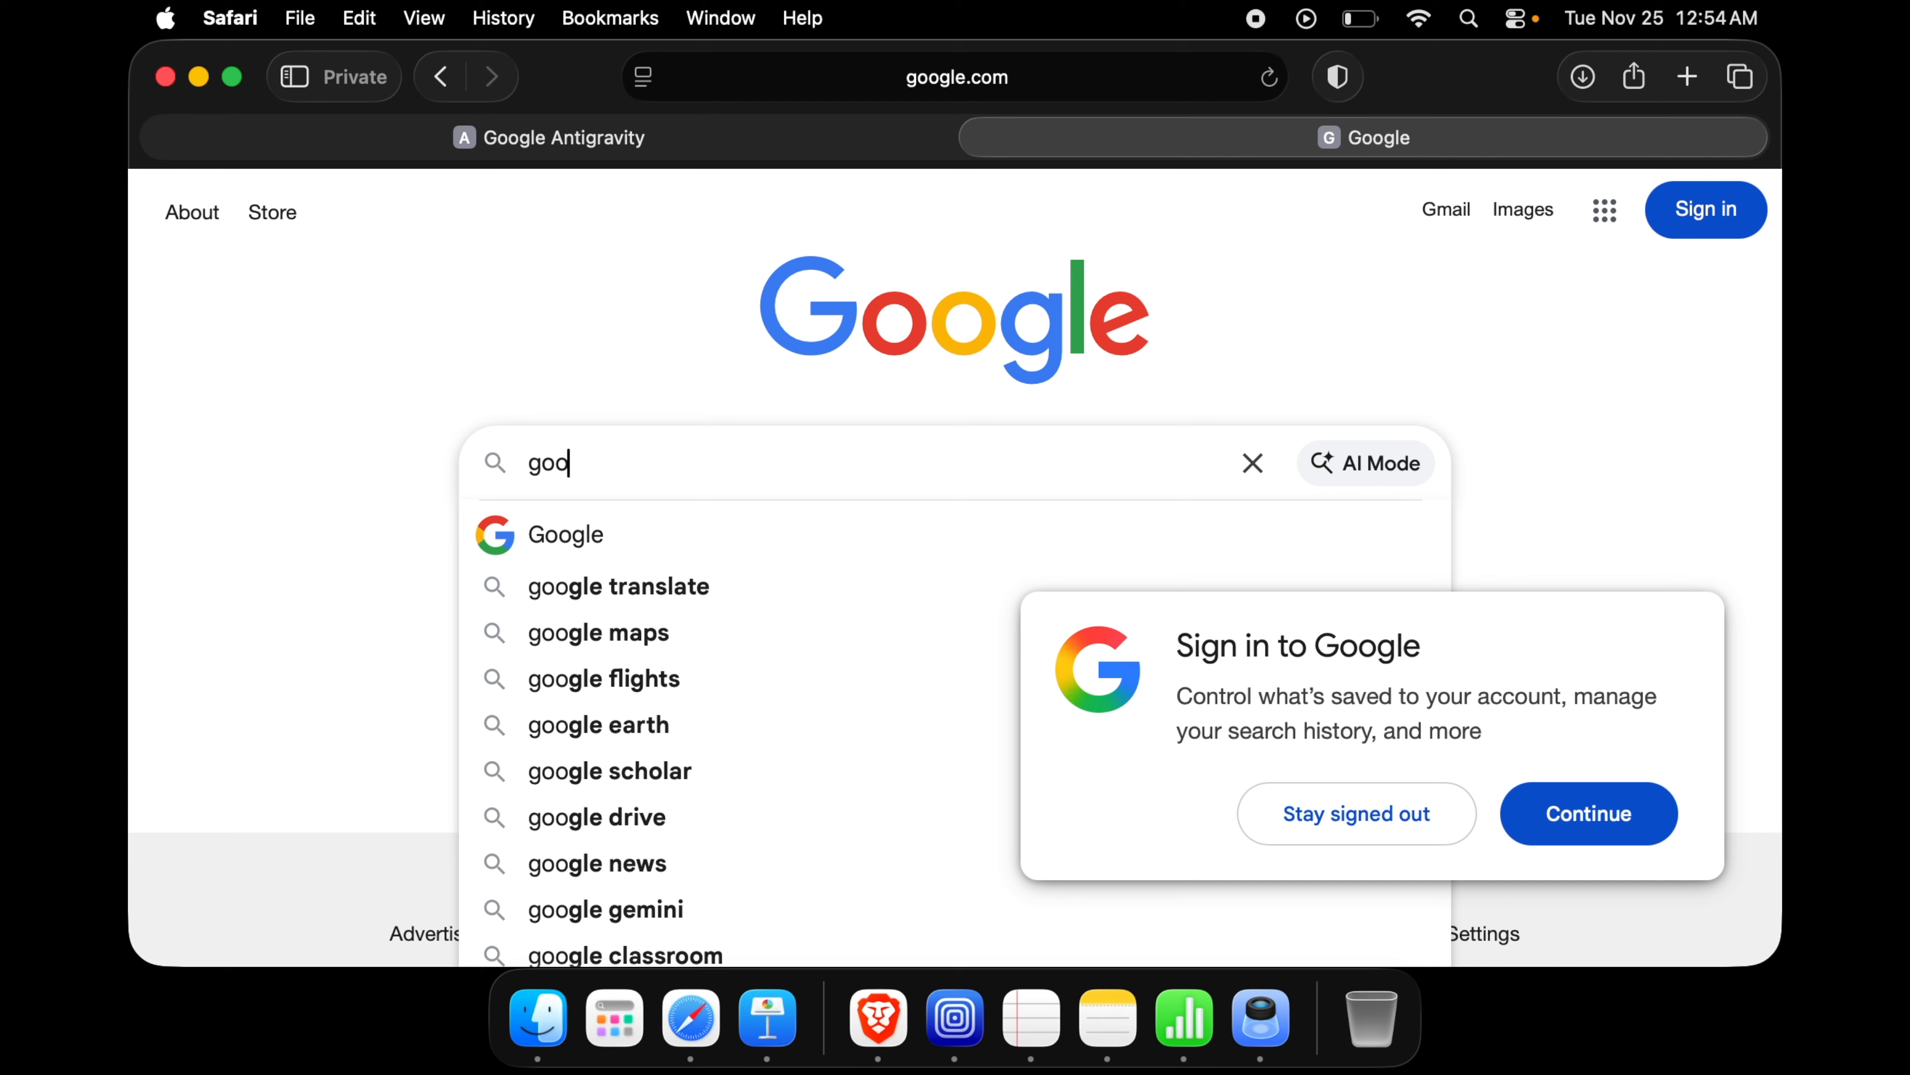
{"action": "type", "text": "gle "}
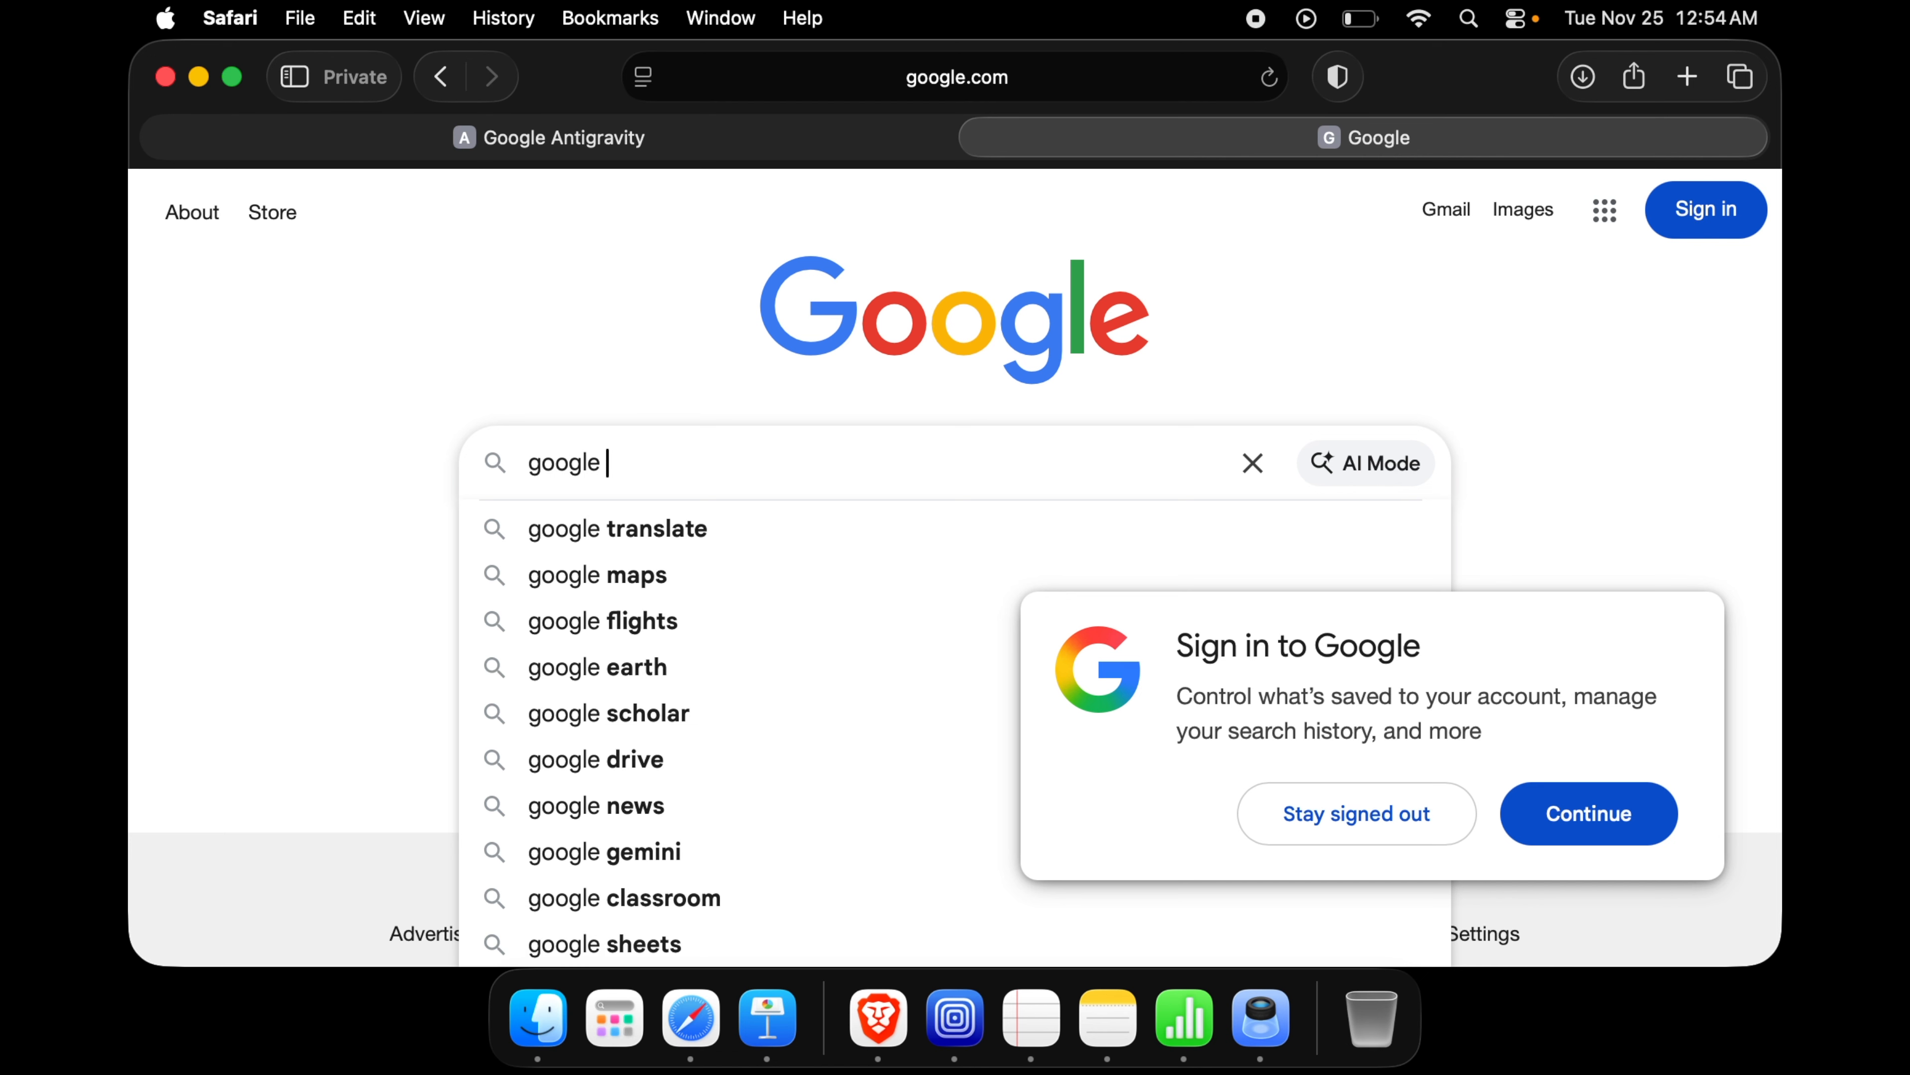
{"action": "type", "text": "a"}
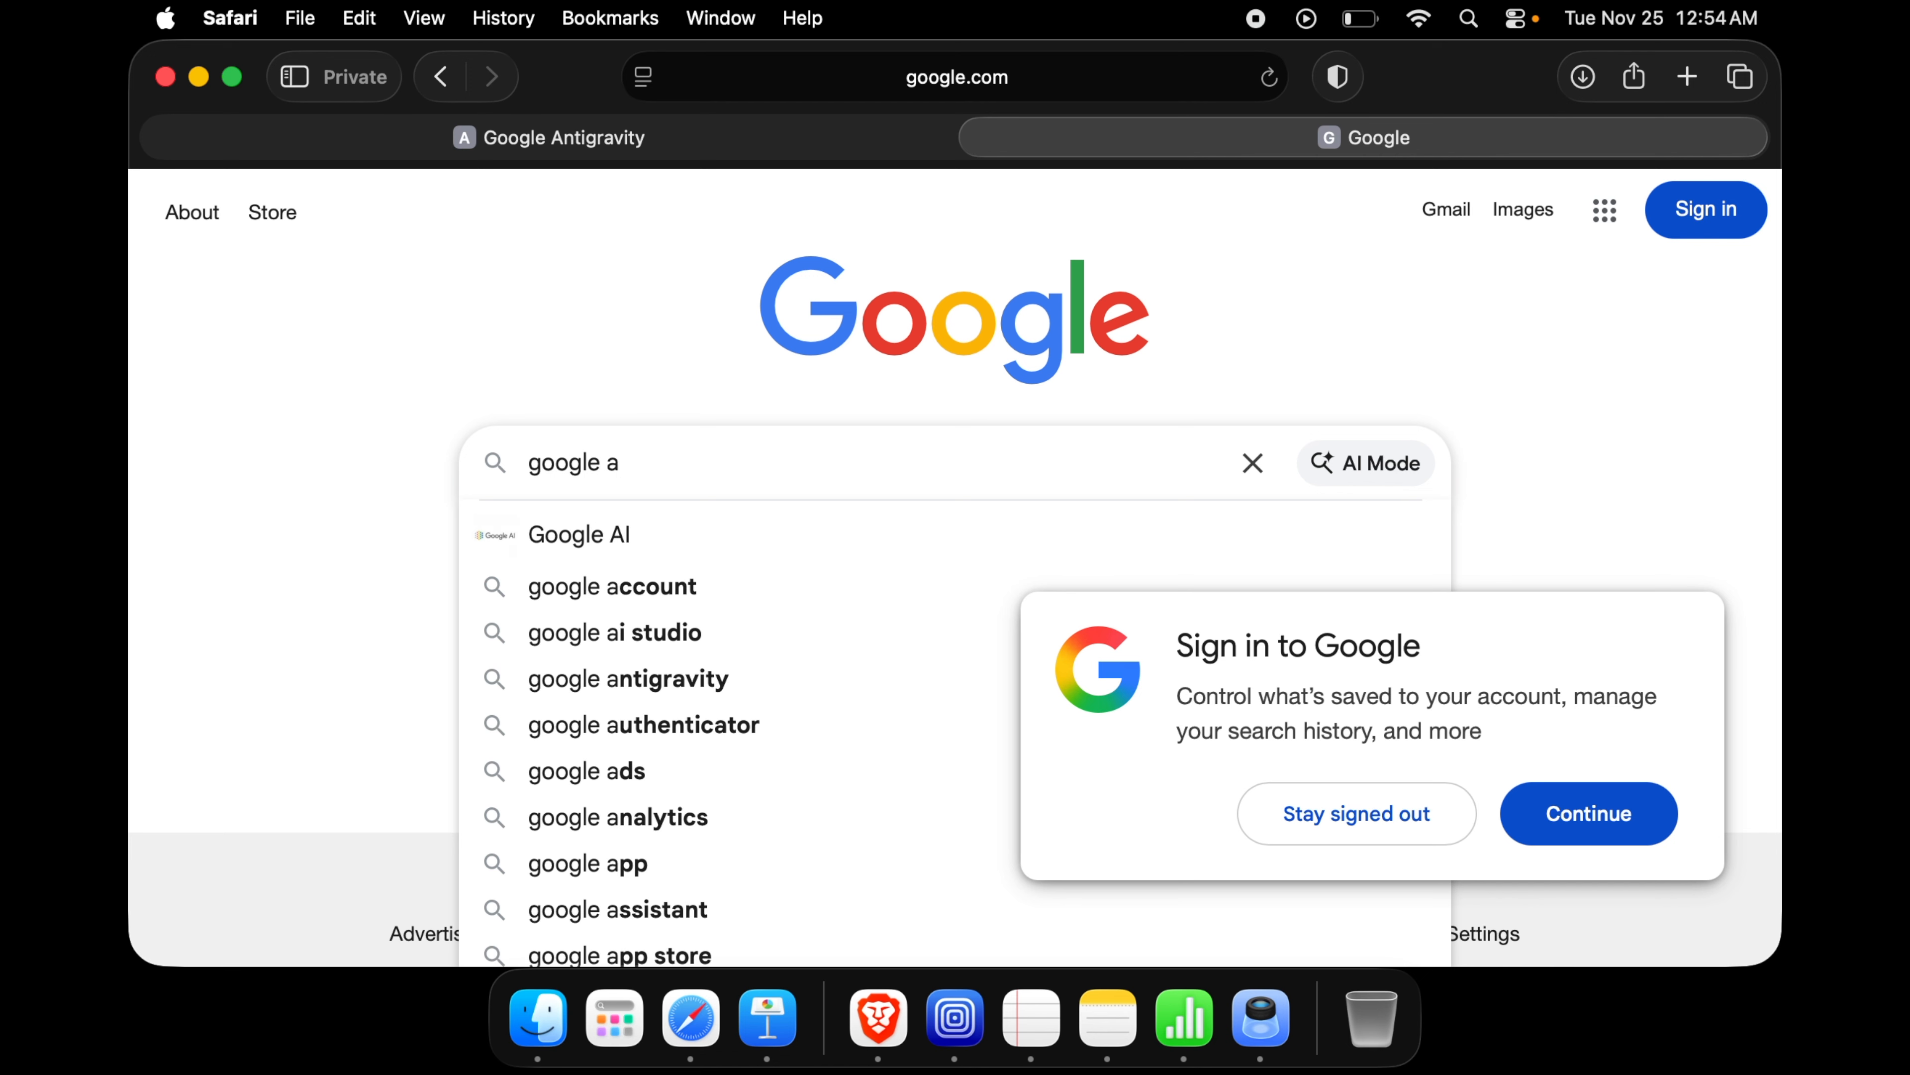
{"action": "type", "text": "nt"}
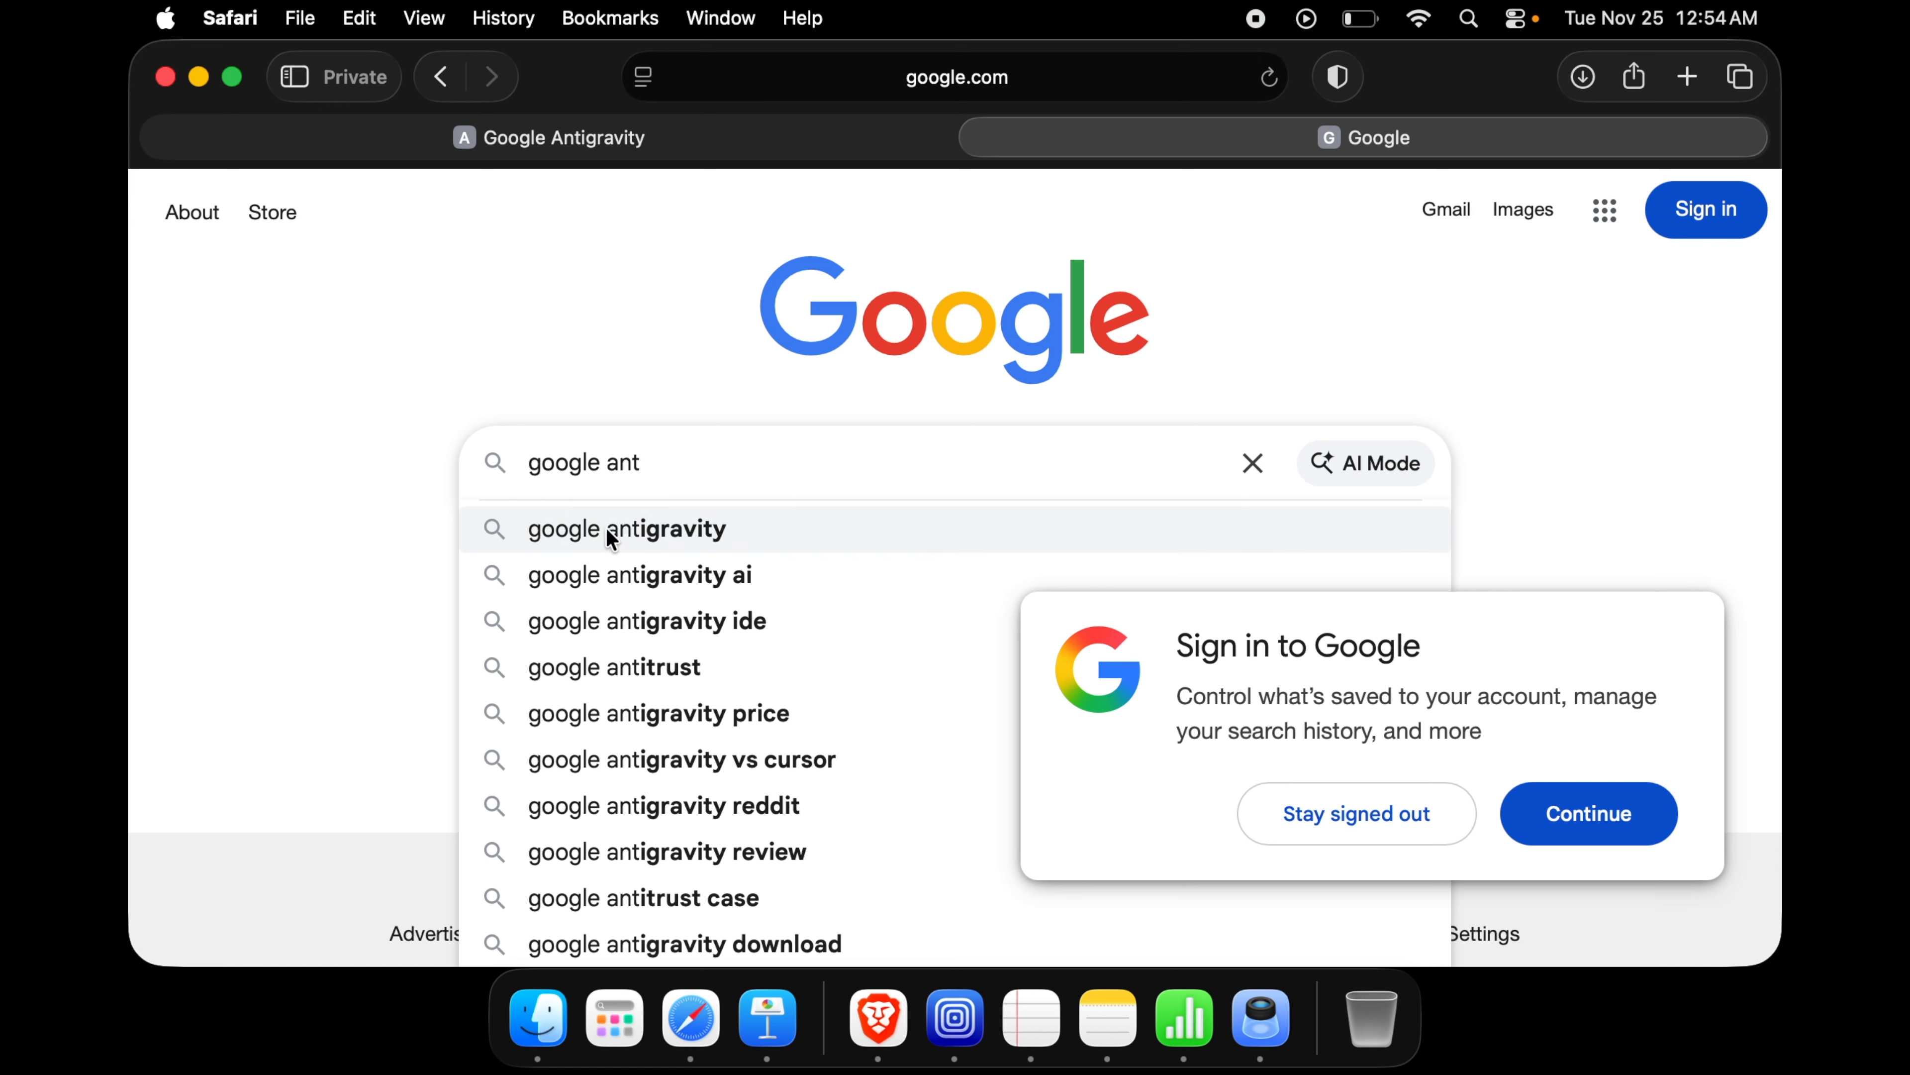
{"action": "left_click", "coordinate": [683, 535]}
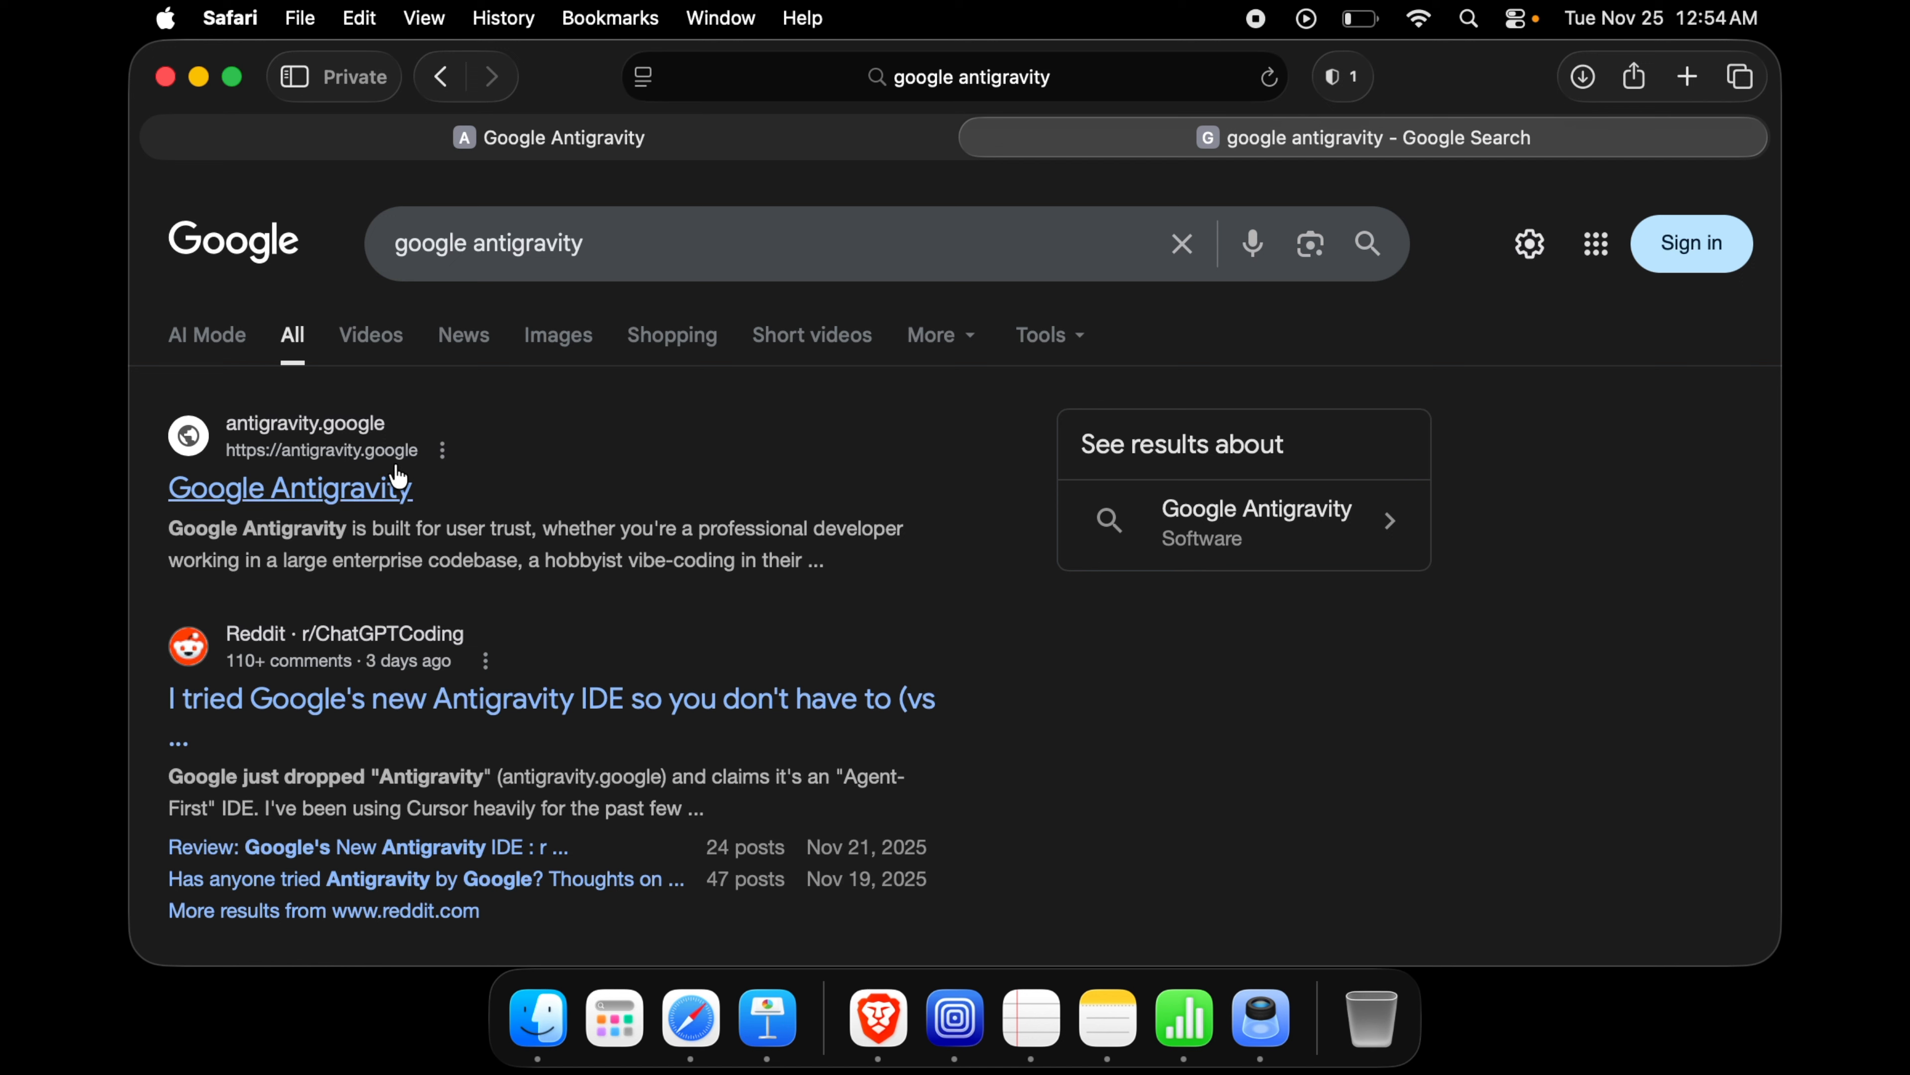
Step: Open the antigravity.google site and go to its MacOS download cards
{"action": "left_click", "coordinate": [334, 497]}
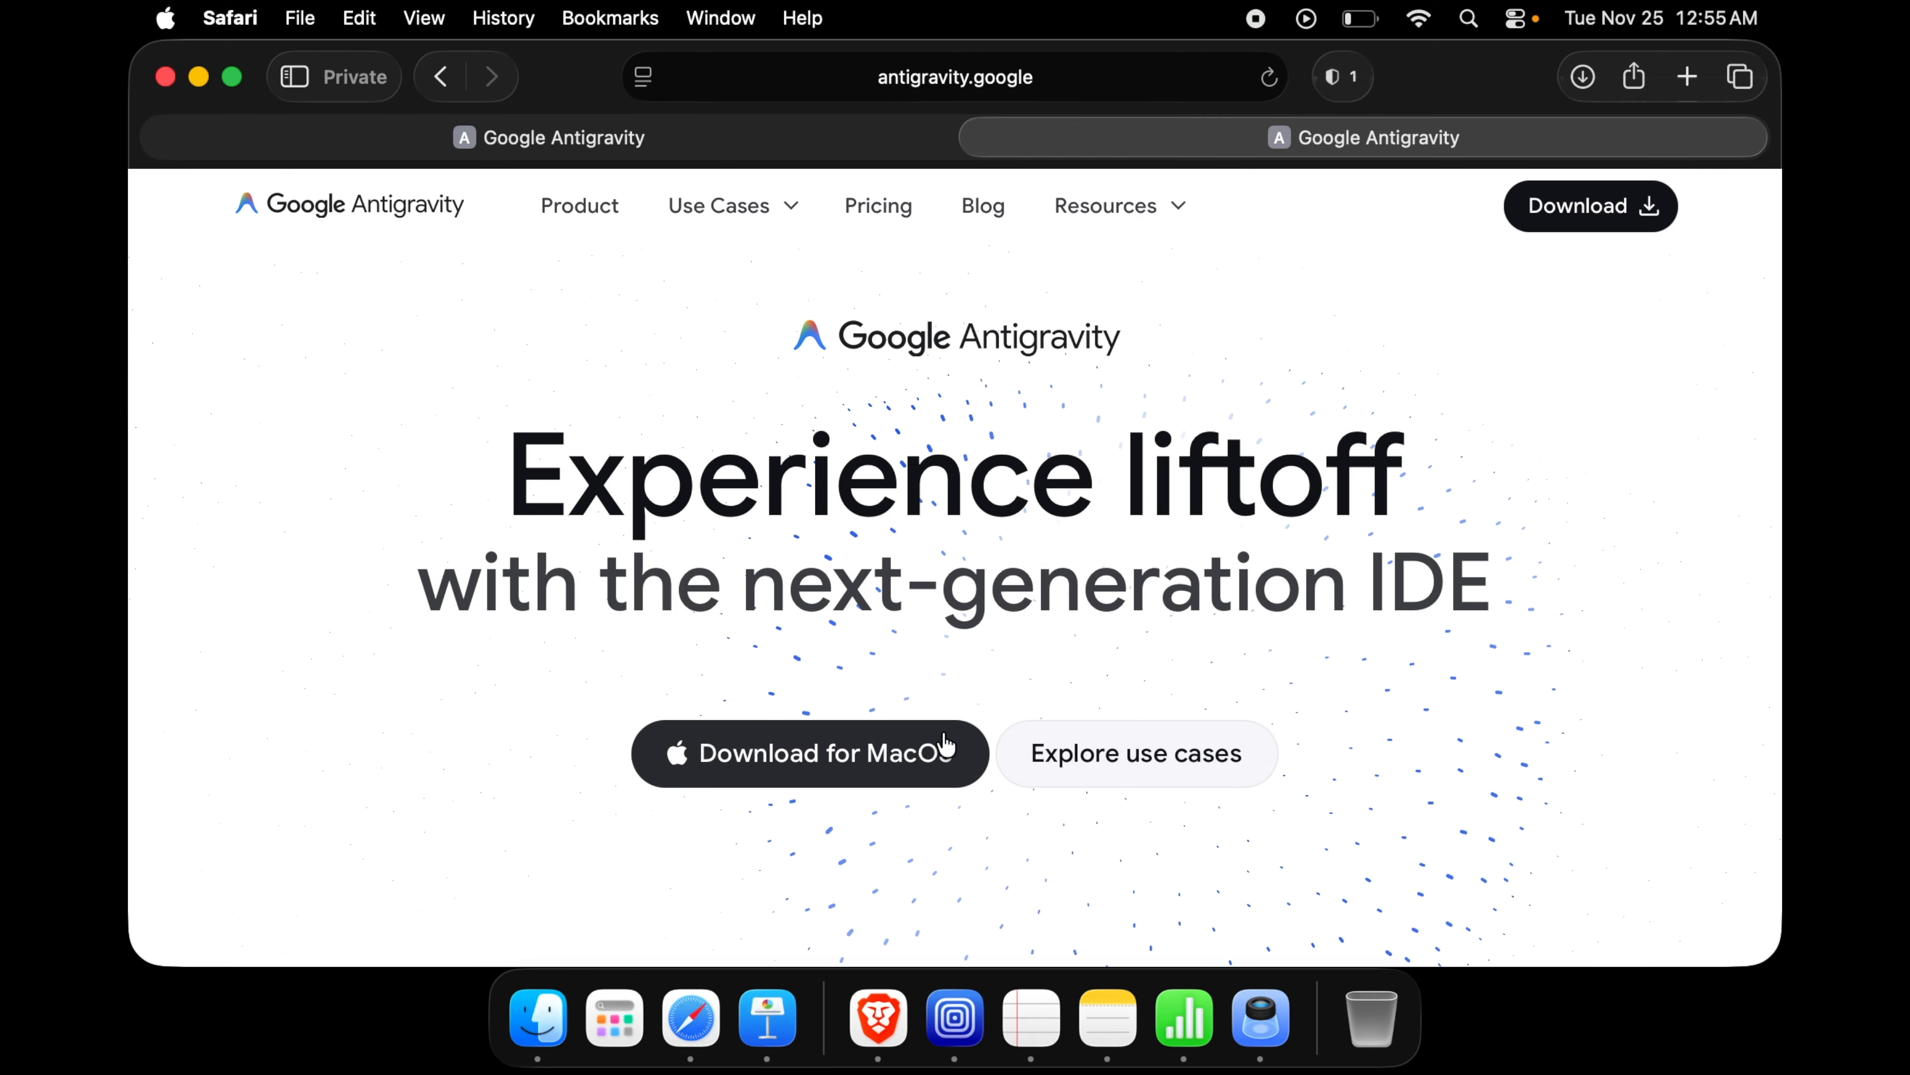
{"action": "left_click", "coordinate": [884, 759]}
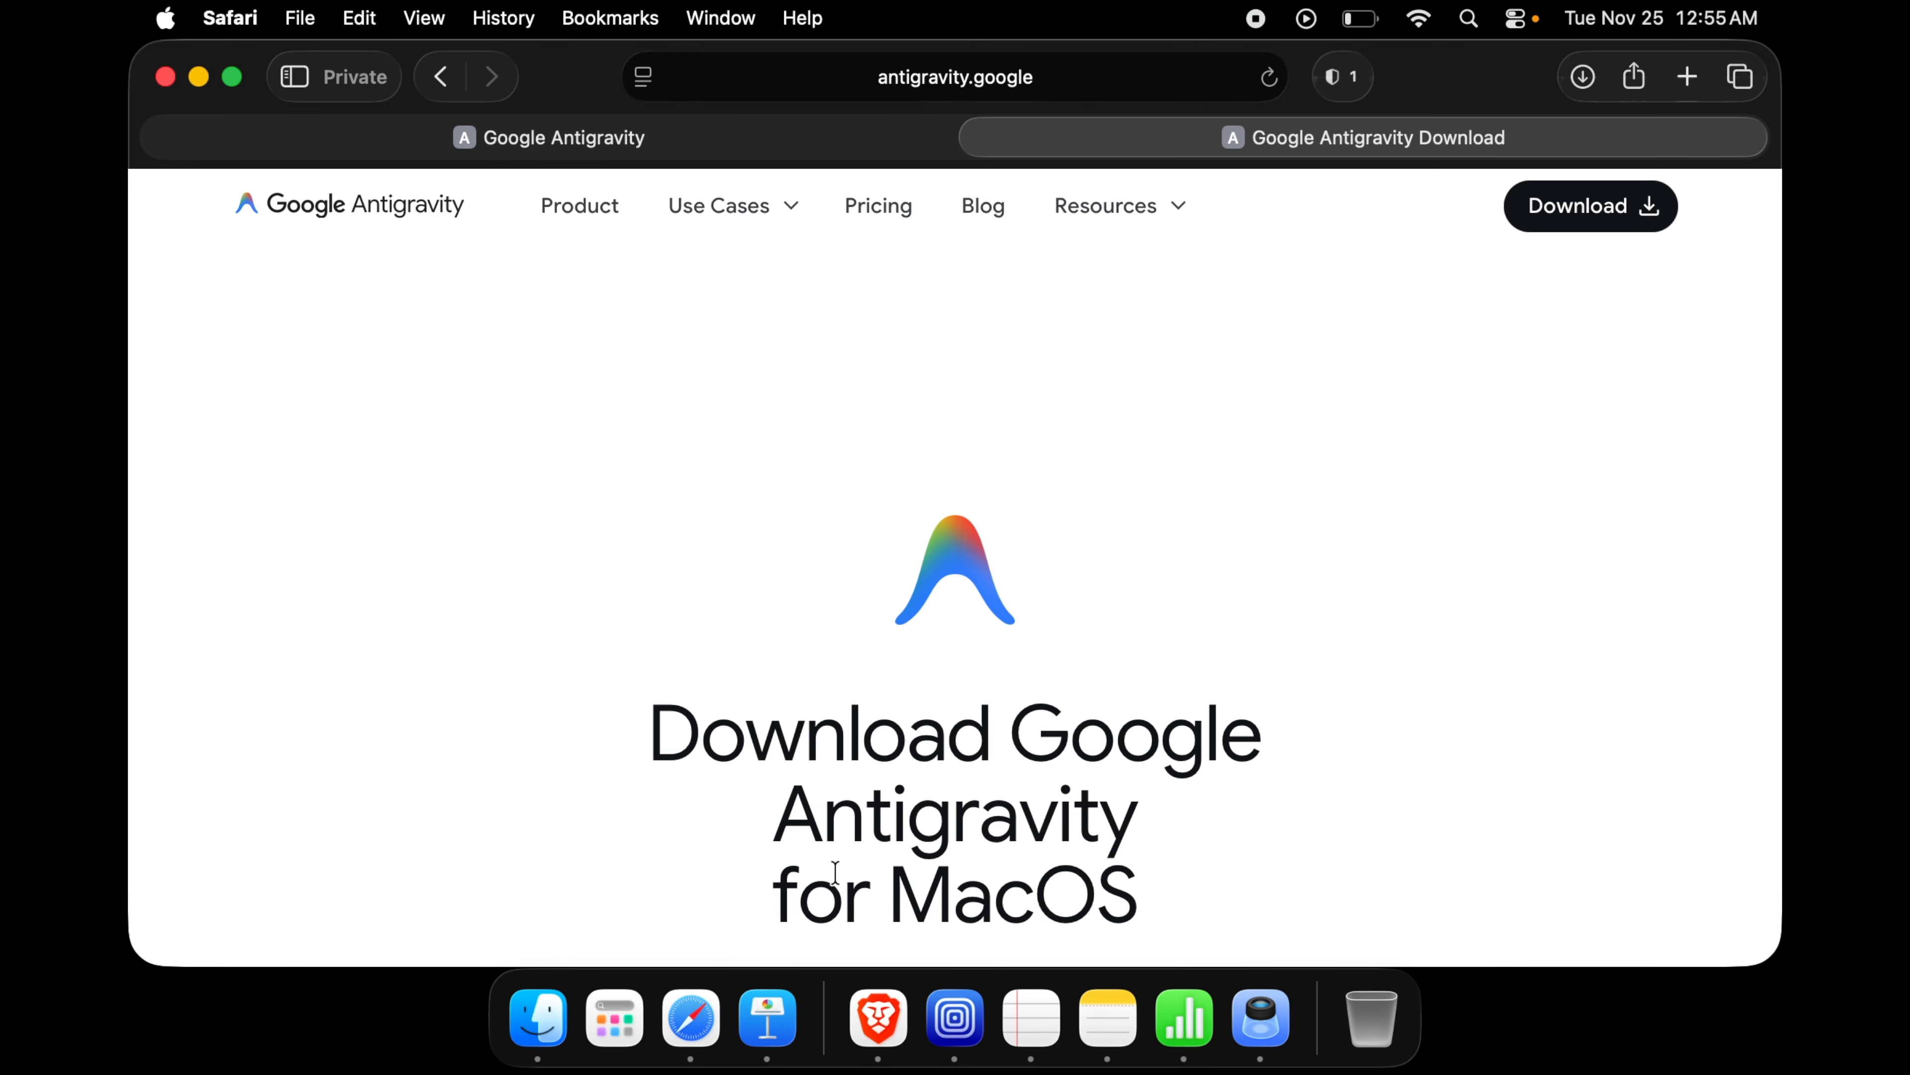
{"action": "scroll", "coordinate": [1012, 875], "scroll_direction": "down", "scroll_amount": 10}
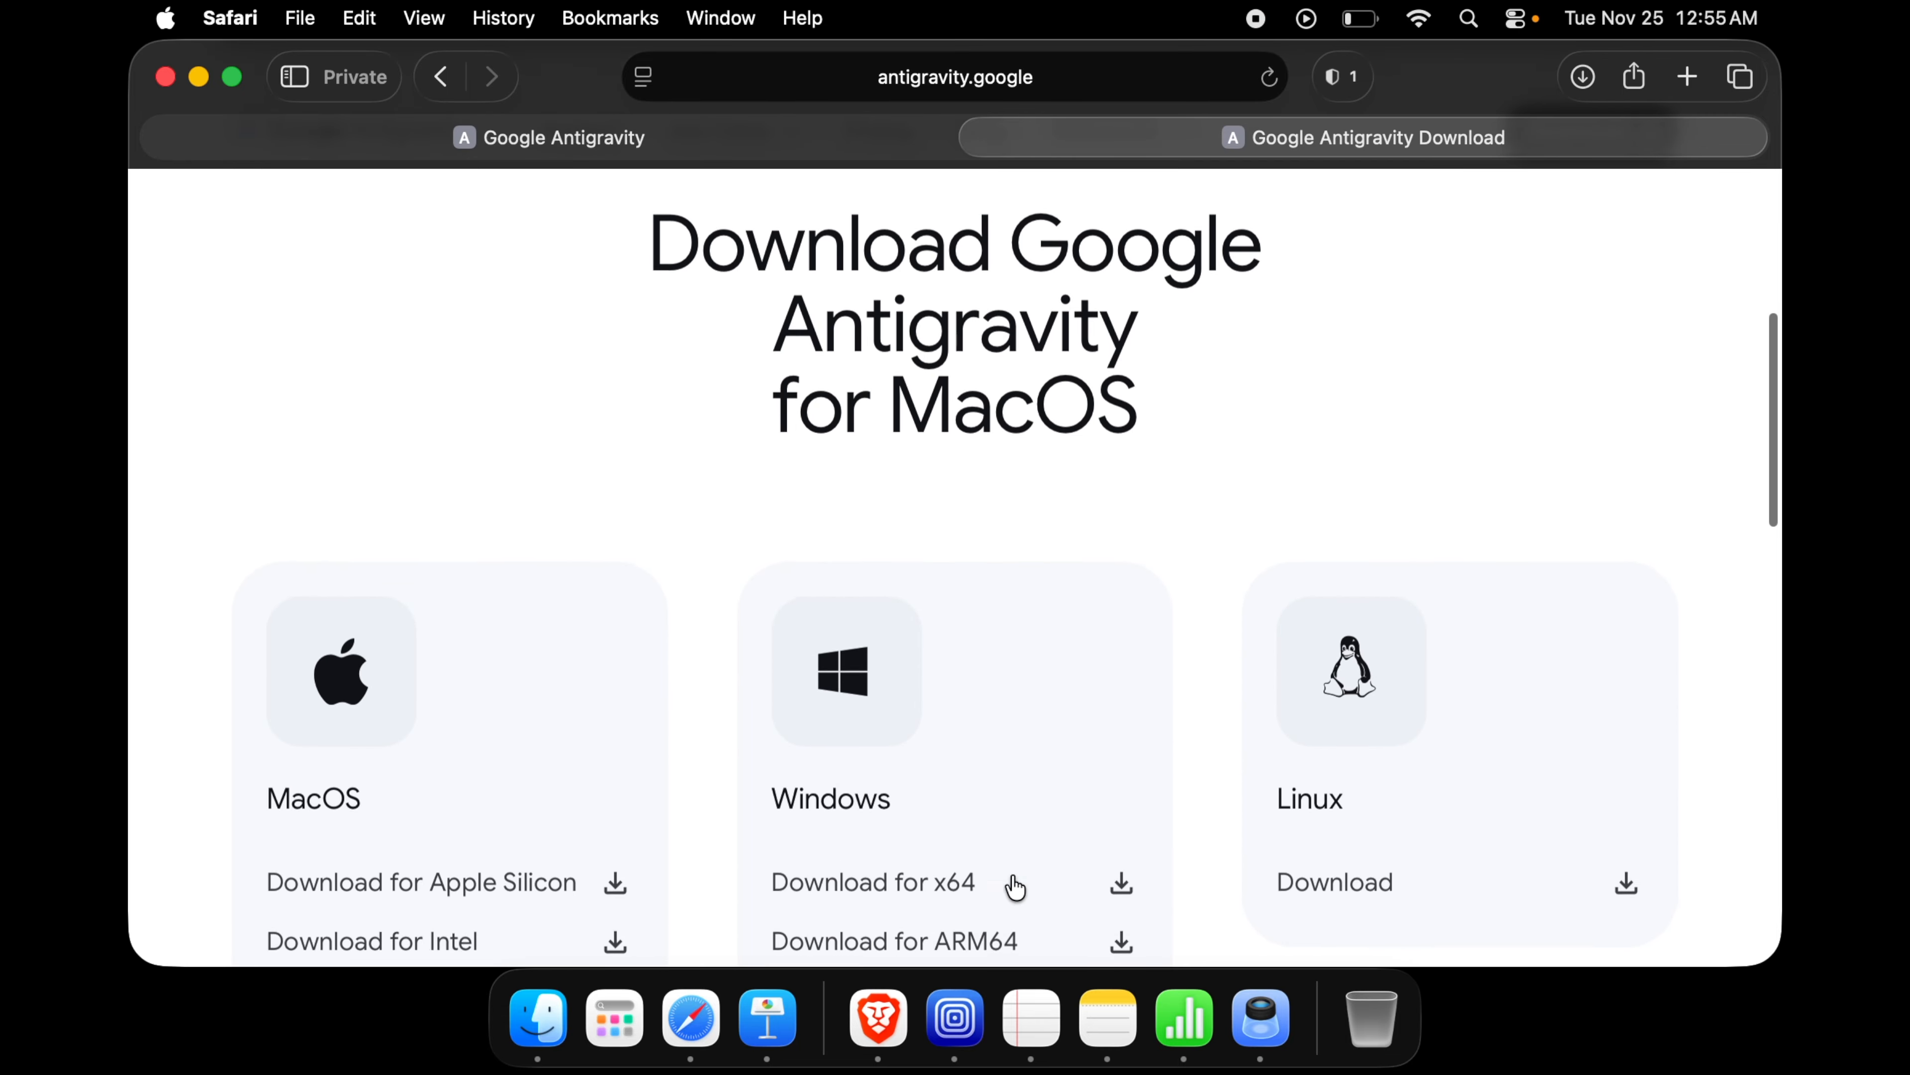
{"action": "scroll", "coordinate": [1015, 888], "scroll_direction": "down", "scroll_amount": 2}
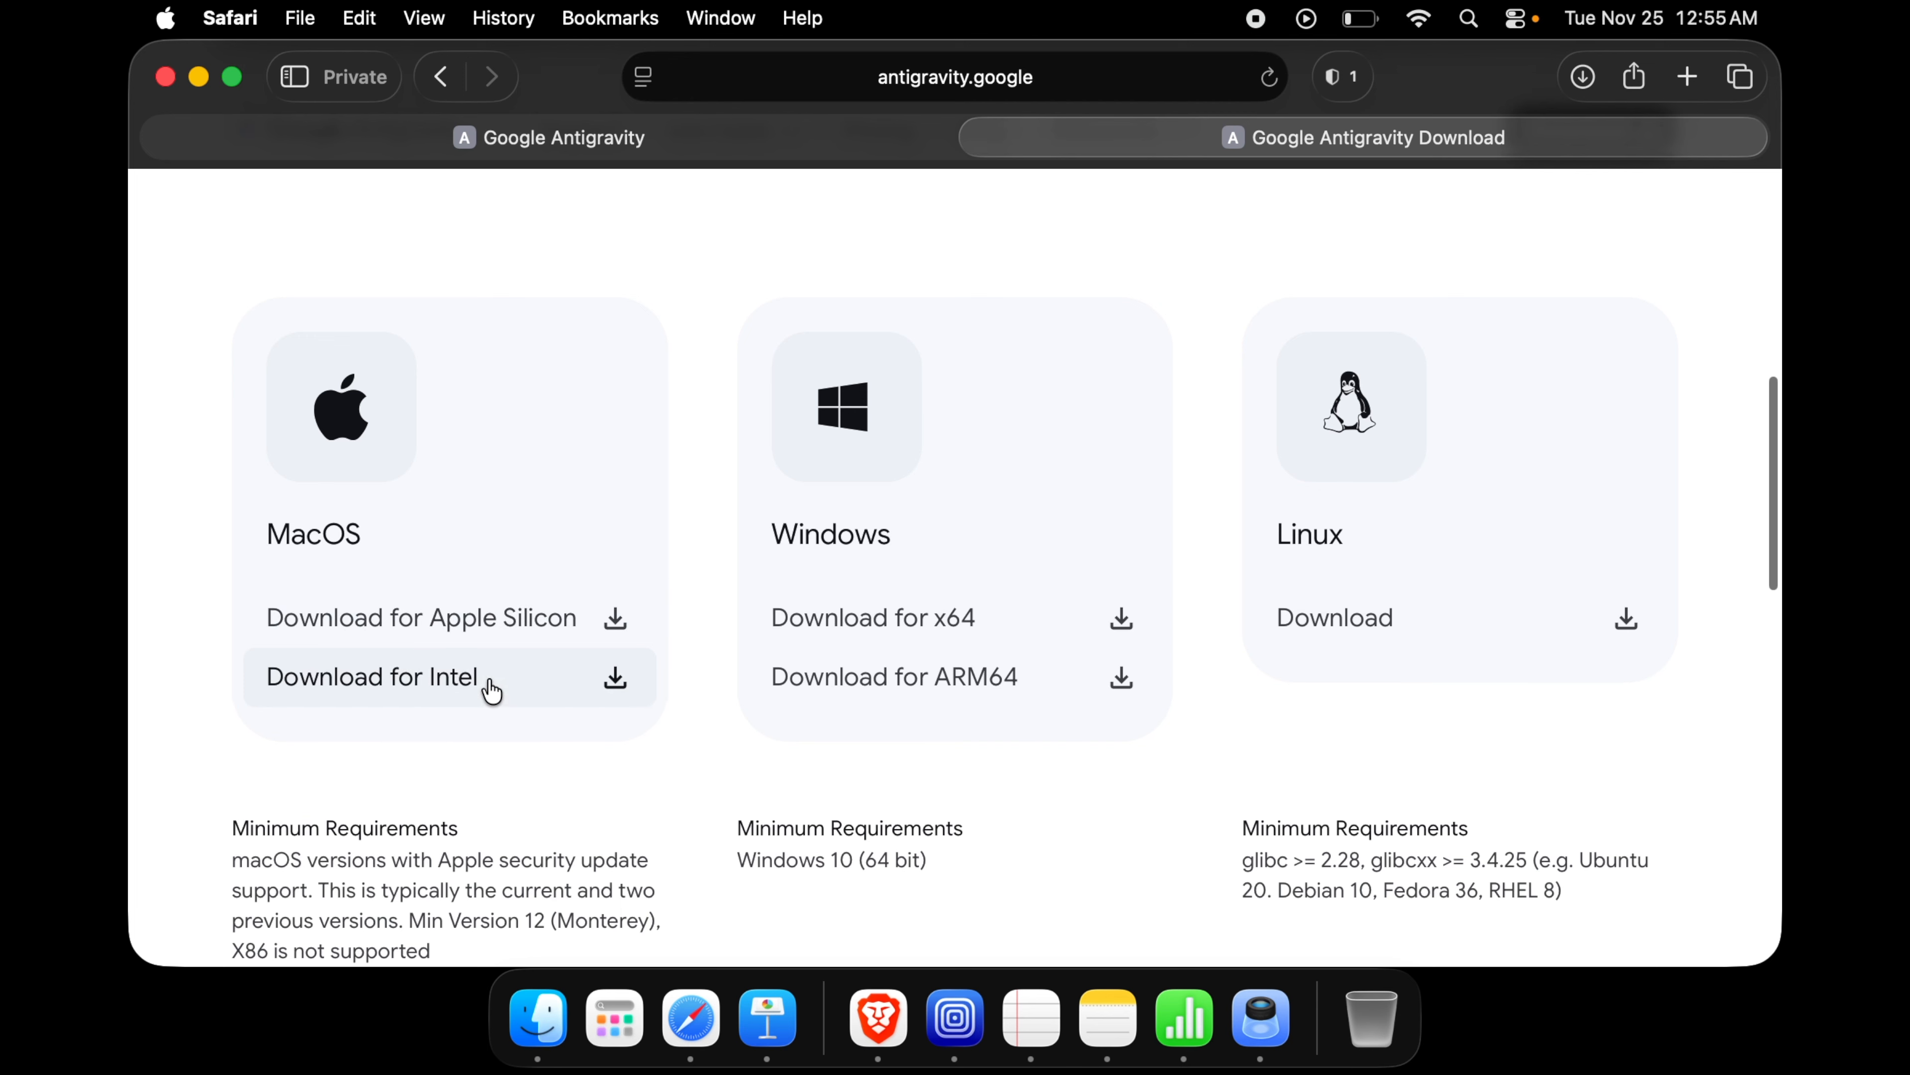
{"action": "left_click", "coordinate": [167, 18]}
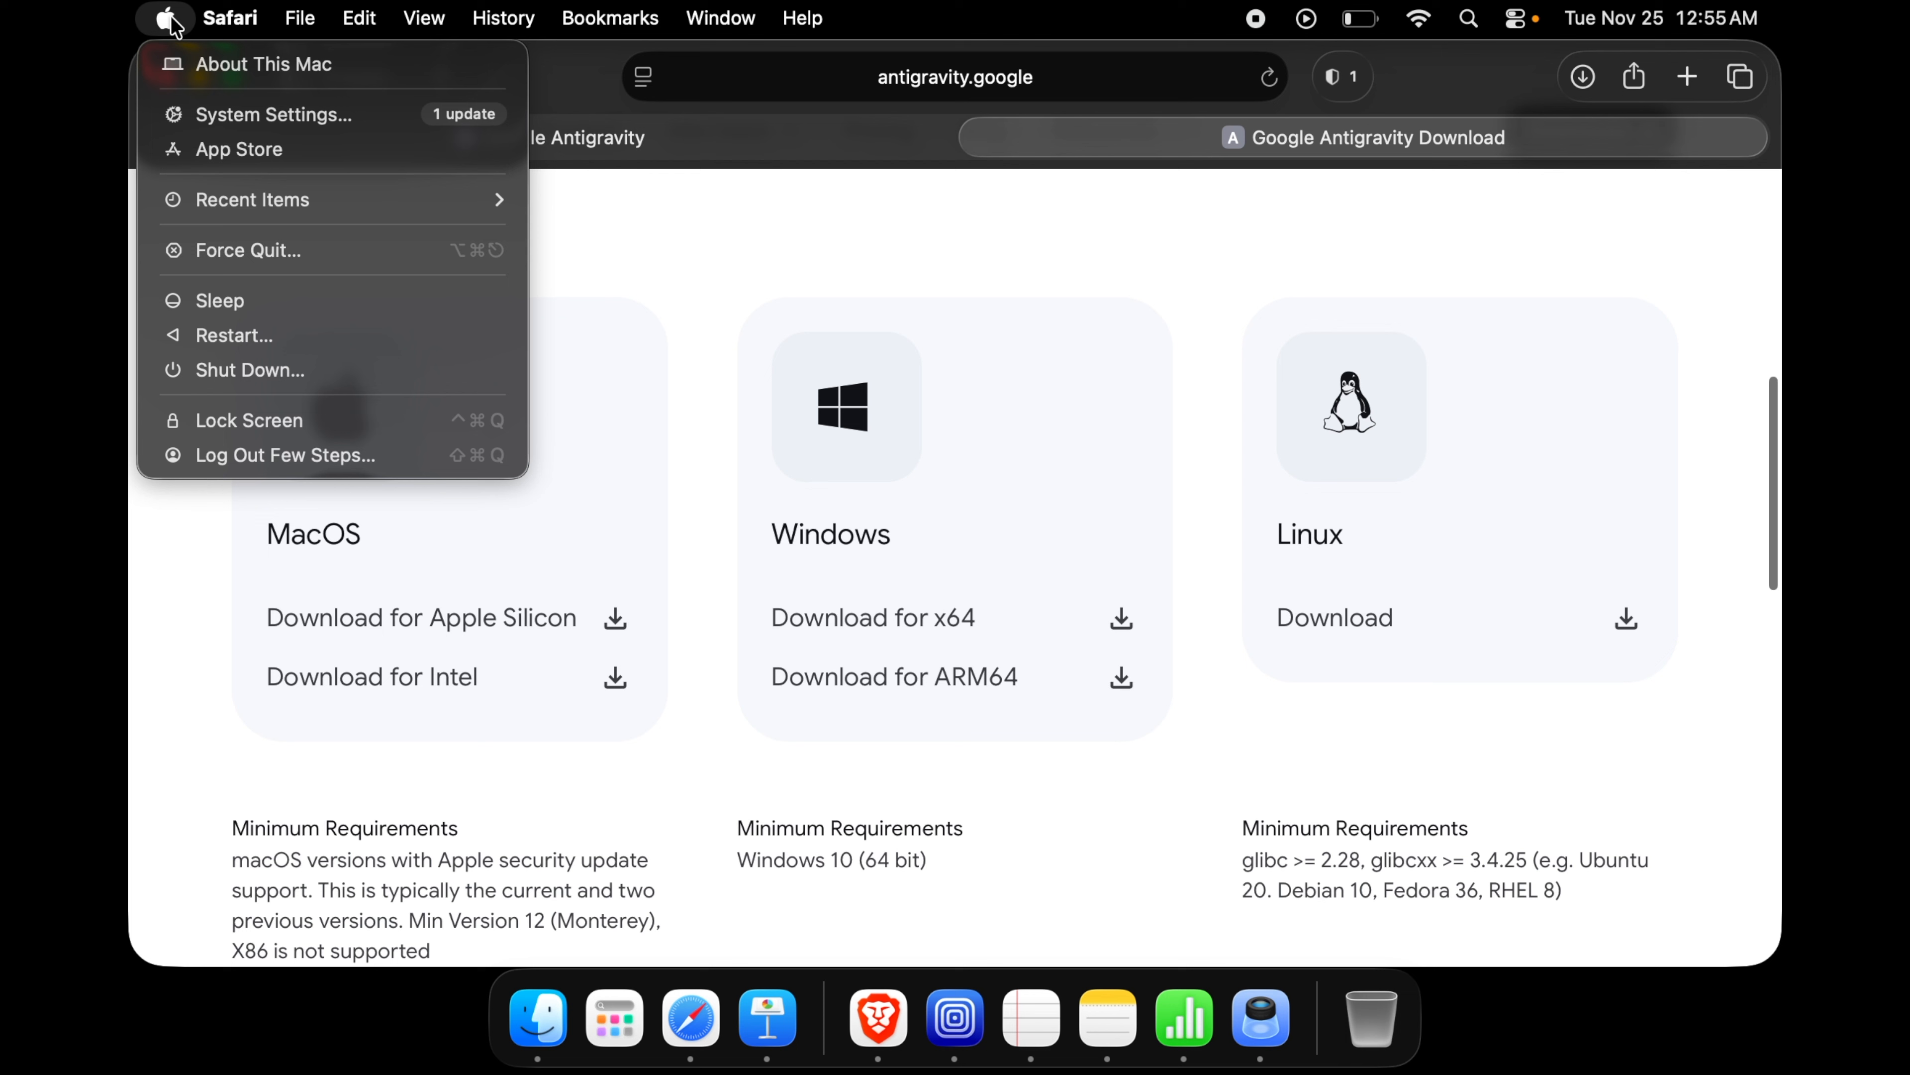
{"action": "left_click", "coordinate": [298, 75]}
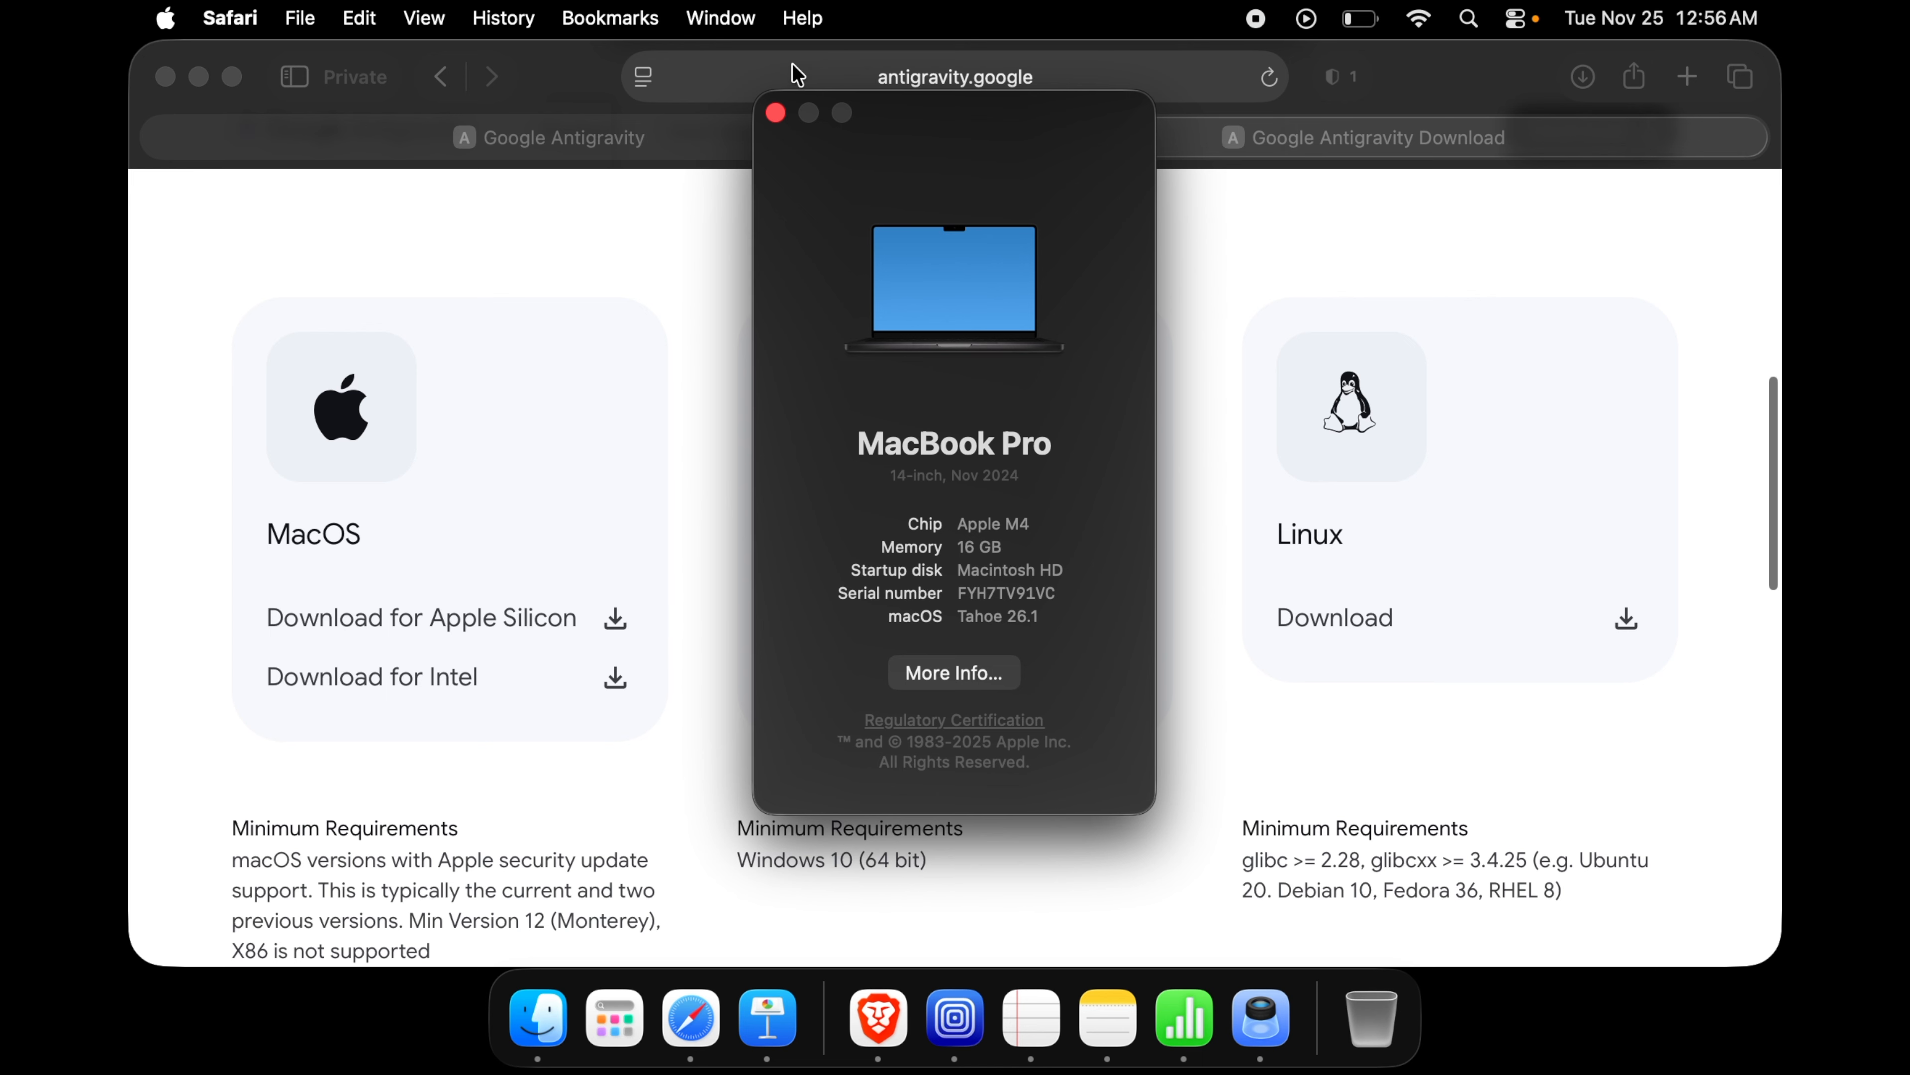
{"action": "left_click", "coordinate": [775, 112]}
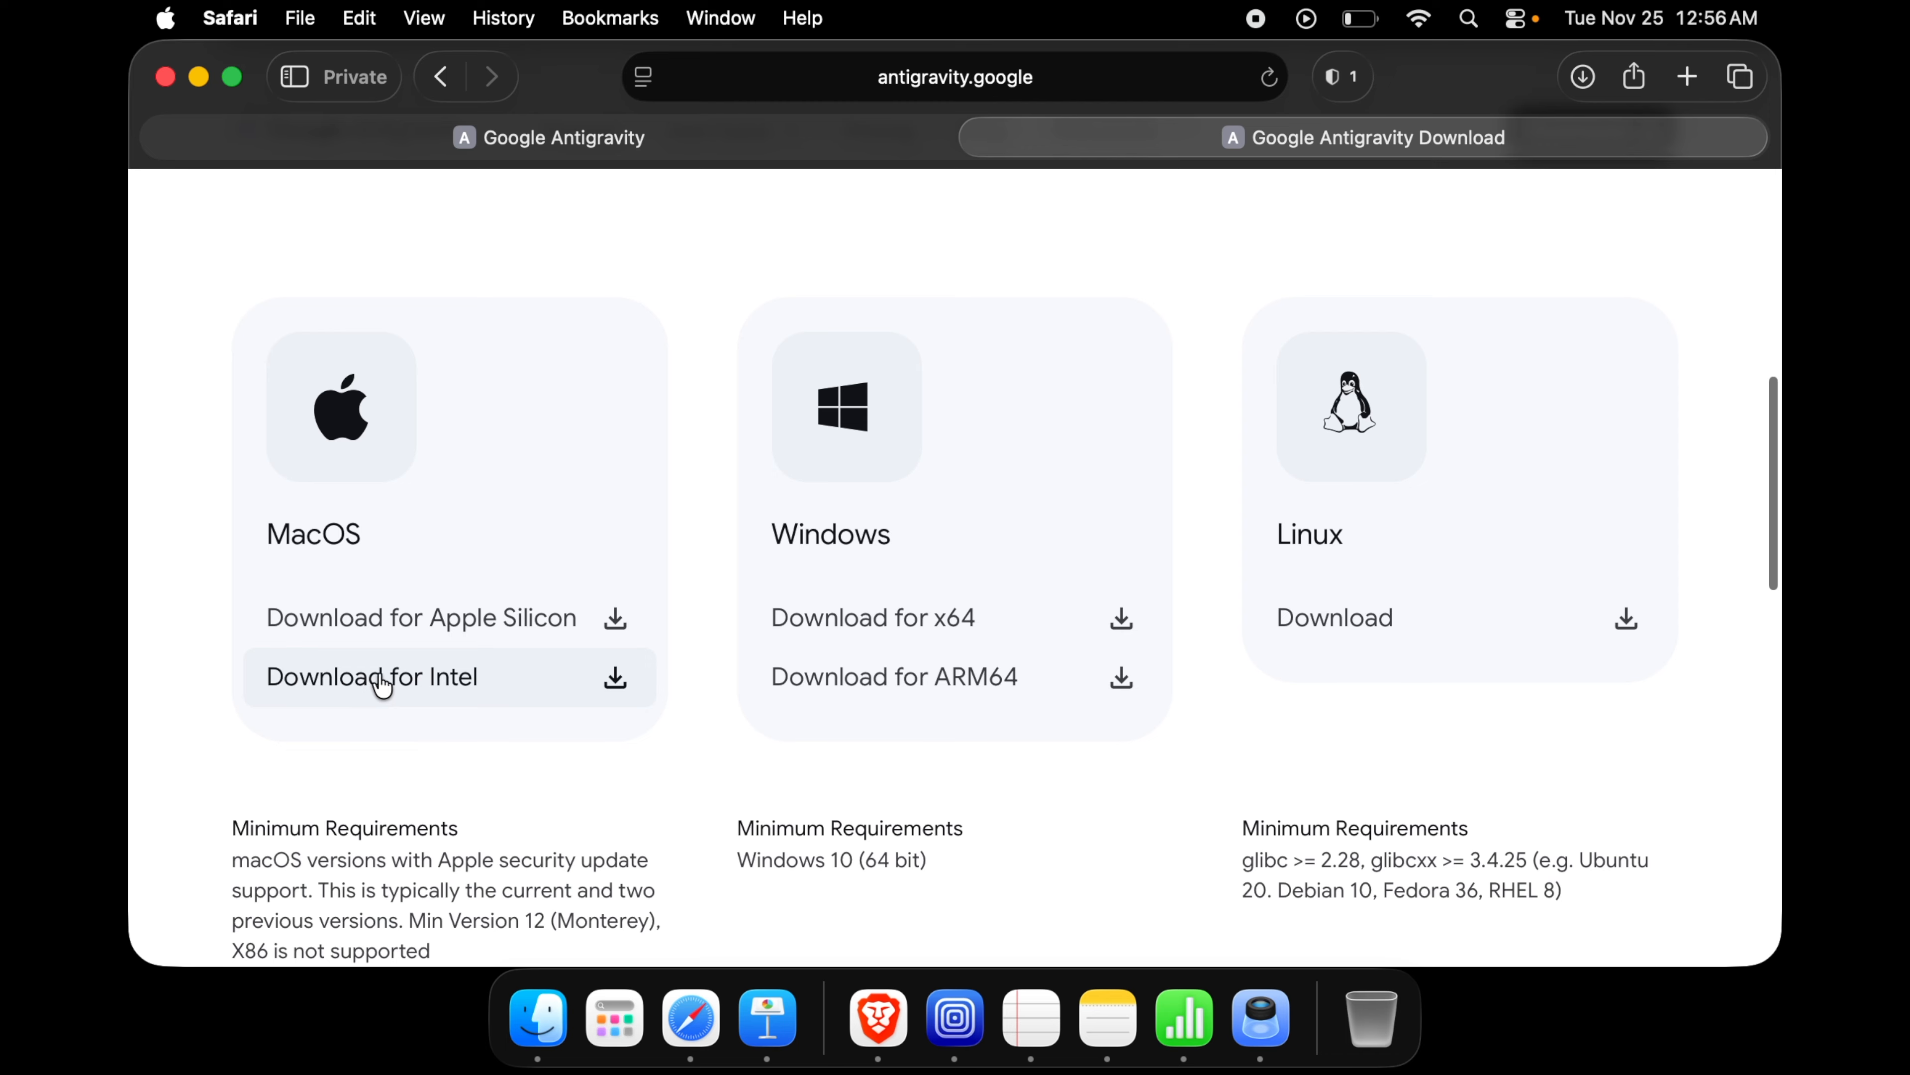
Step: Download the Apple Silicon build of Antigravity, allowing the download, then clear Safari's downloads list
{"action": "left_click", "coordinate": [469, 627]}
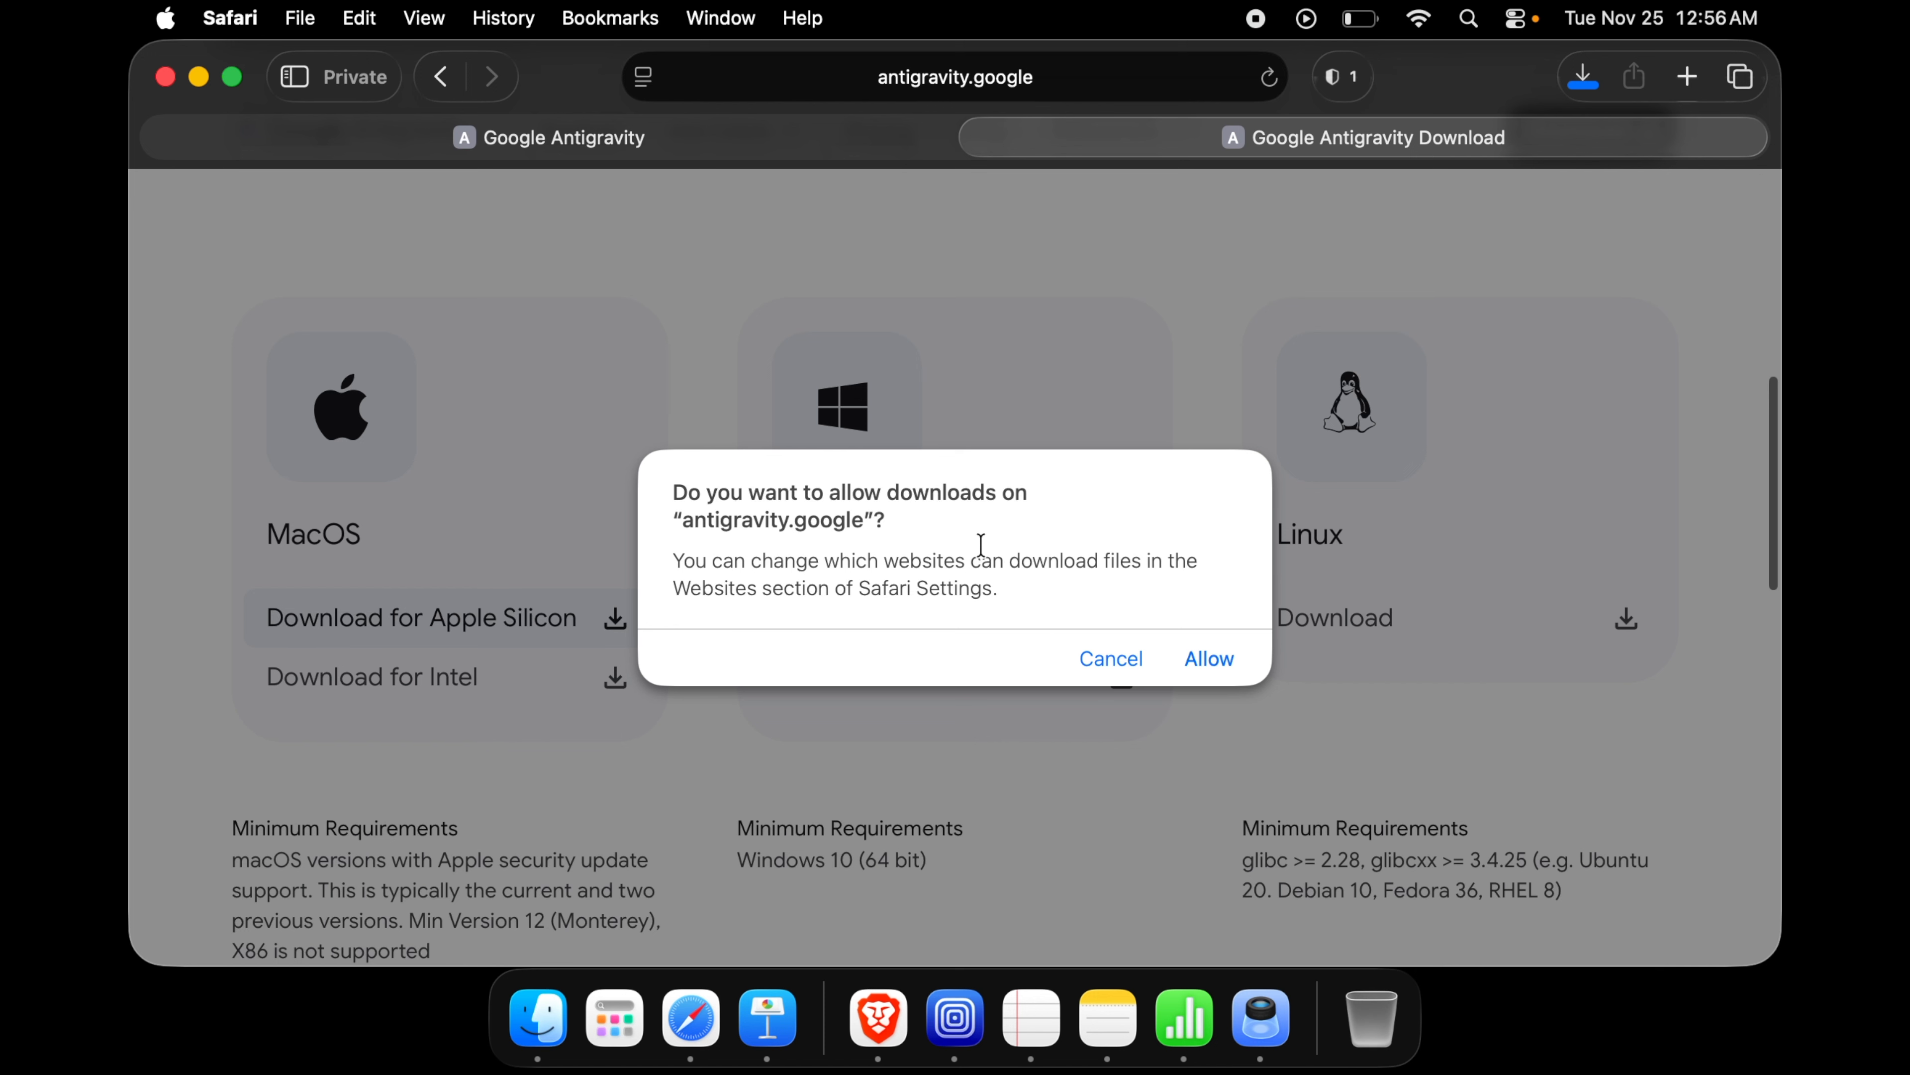
{"action": "left_click", "coordinate": [1204, 661]}
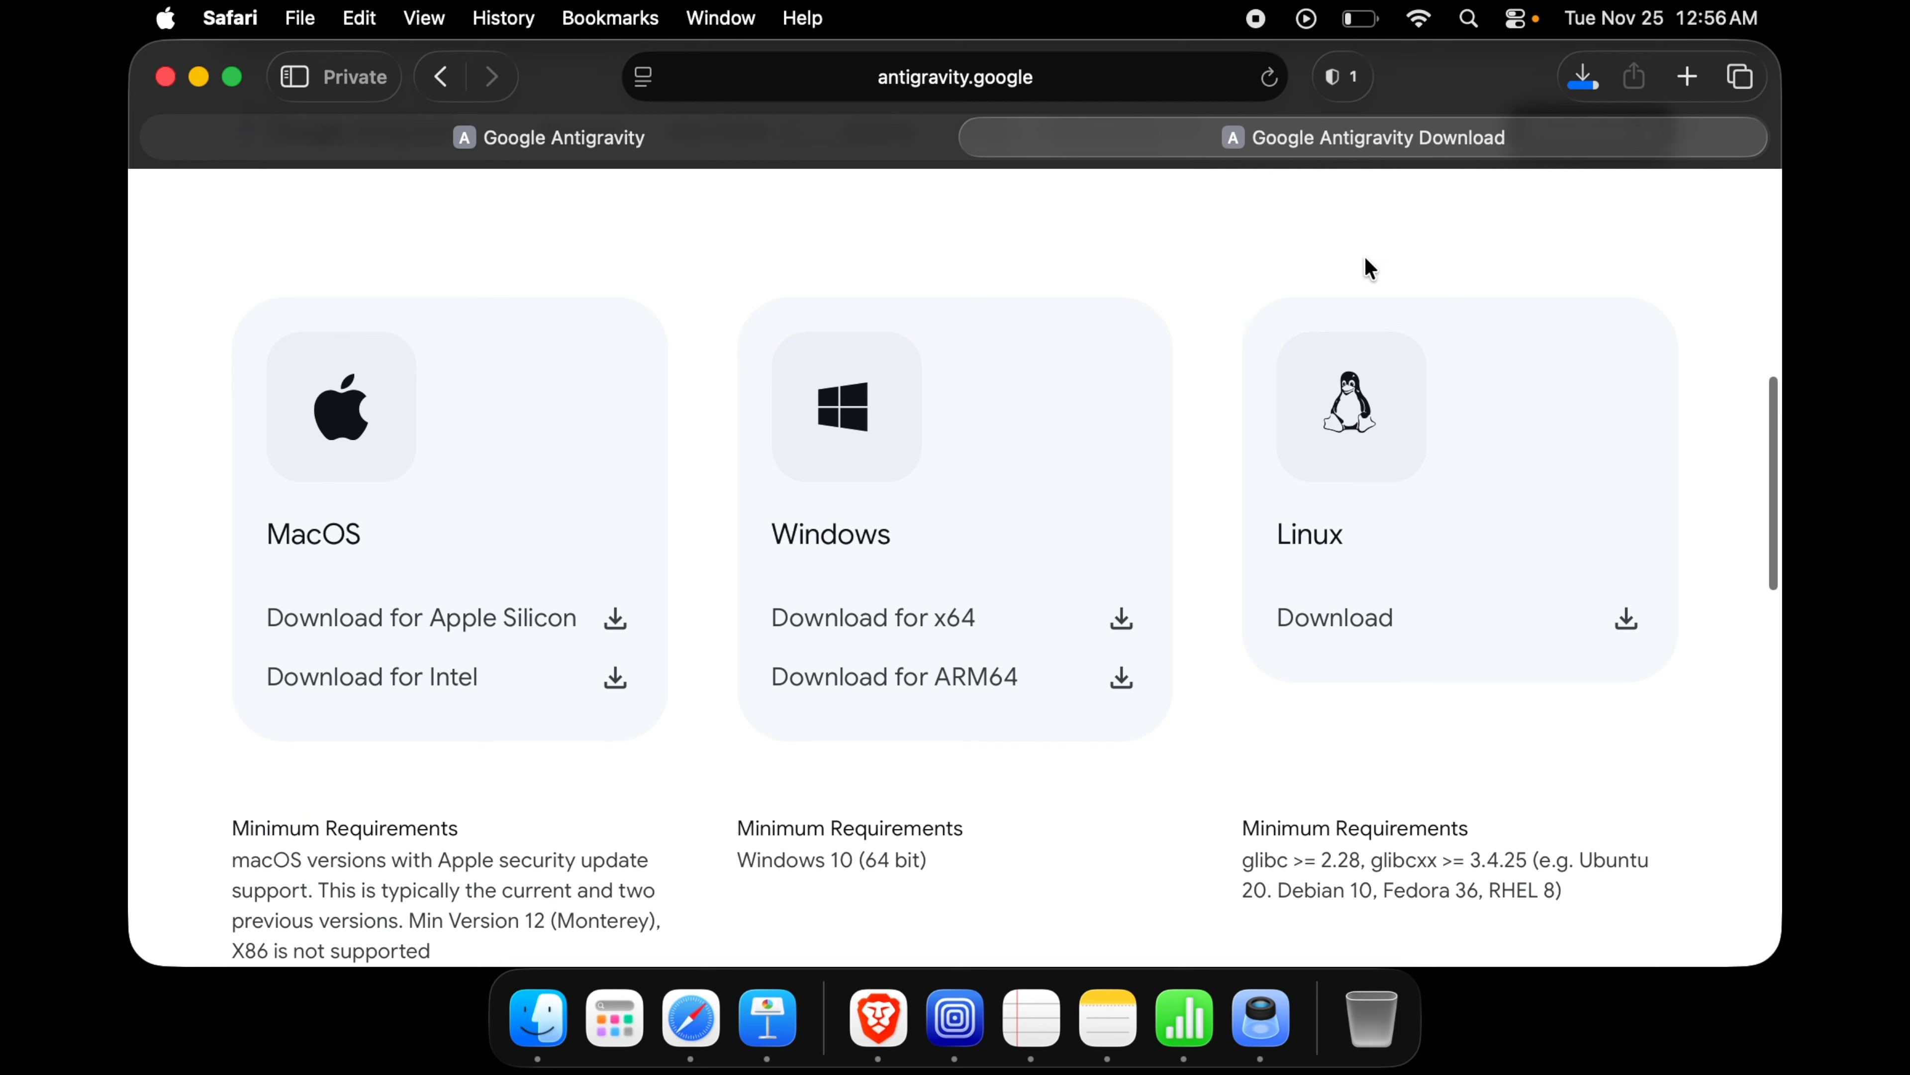
{"action": "left_click", "coordinate": [1583, 89]}
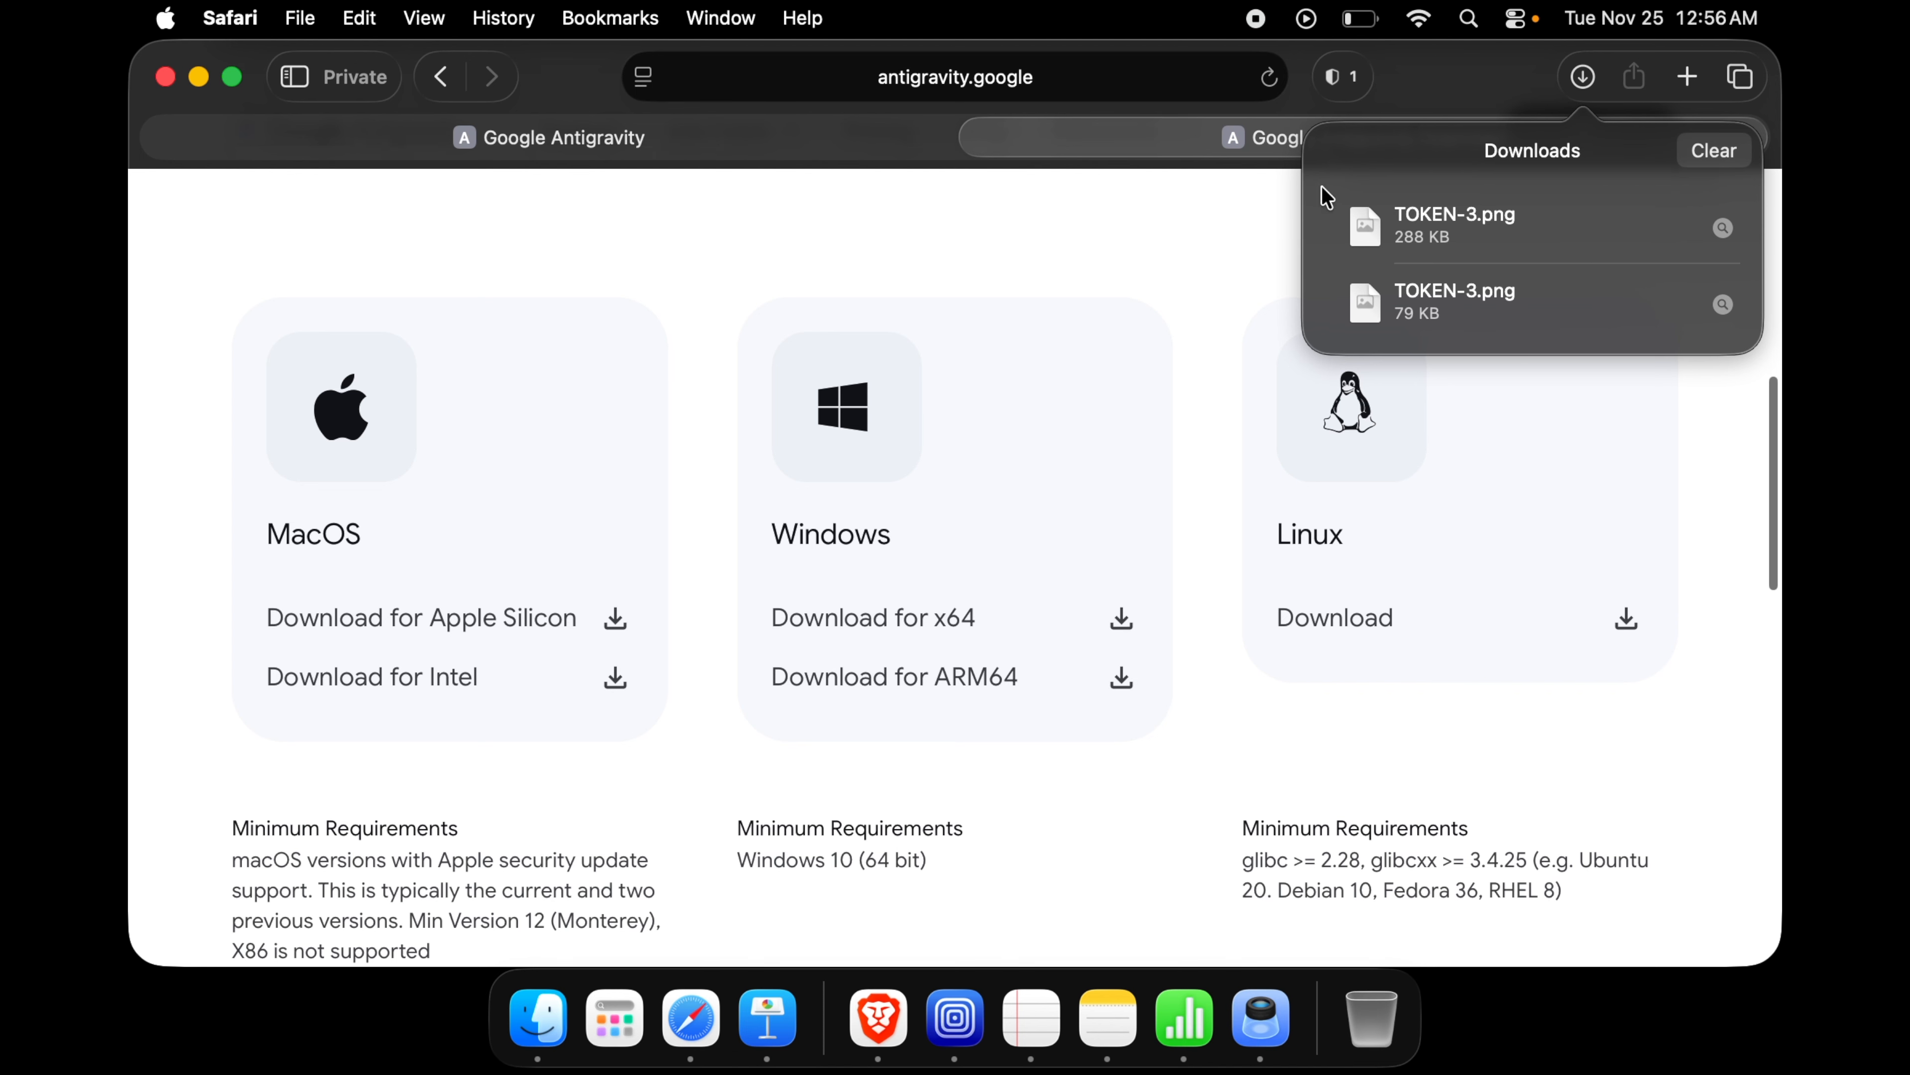
{"action": "left_click", "coordinate": [1720, 156]}
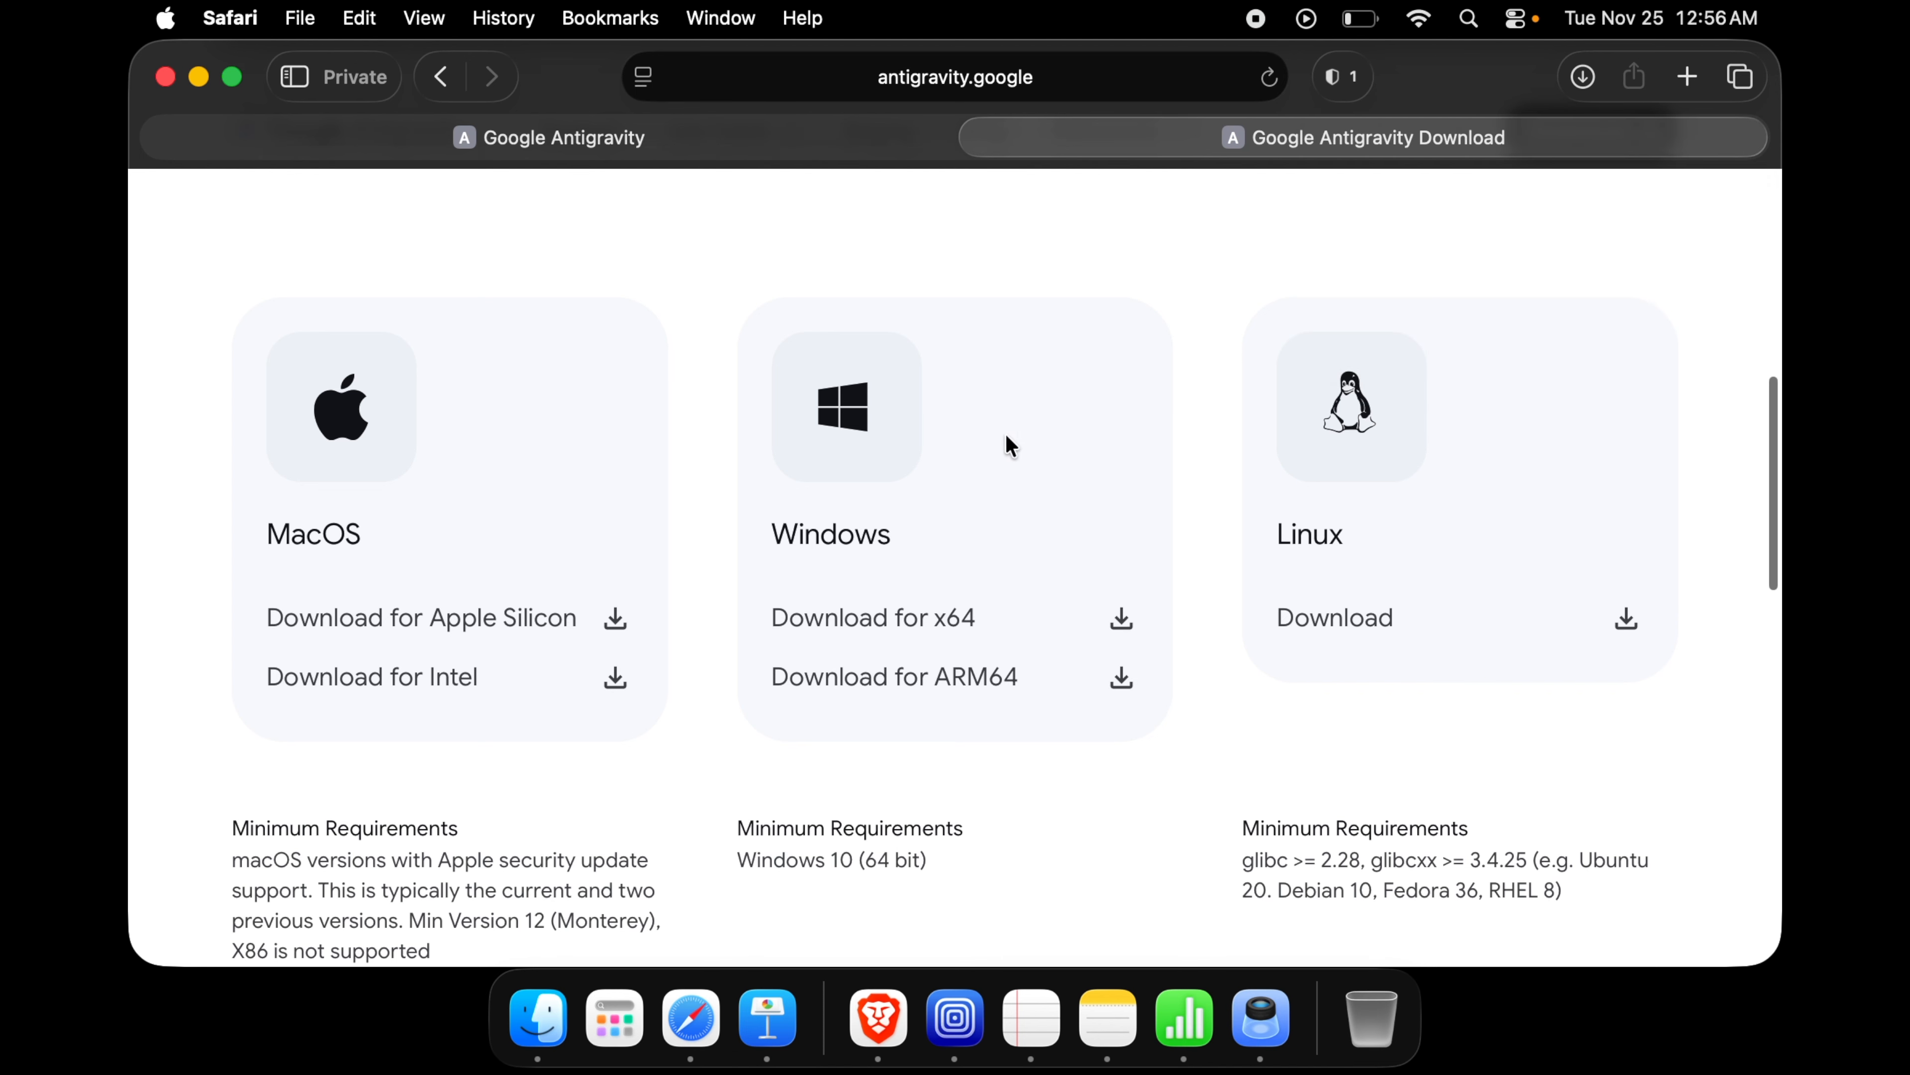
Step: Open Antigravity.dmg from Downloads in Finder and drag Antigravity into Applications
{"action": "left_click", "coordinate": [550, 1028]}
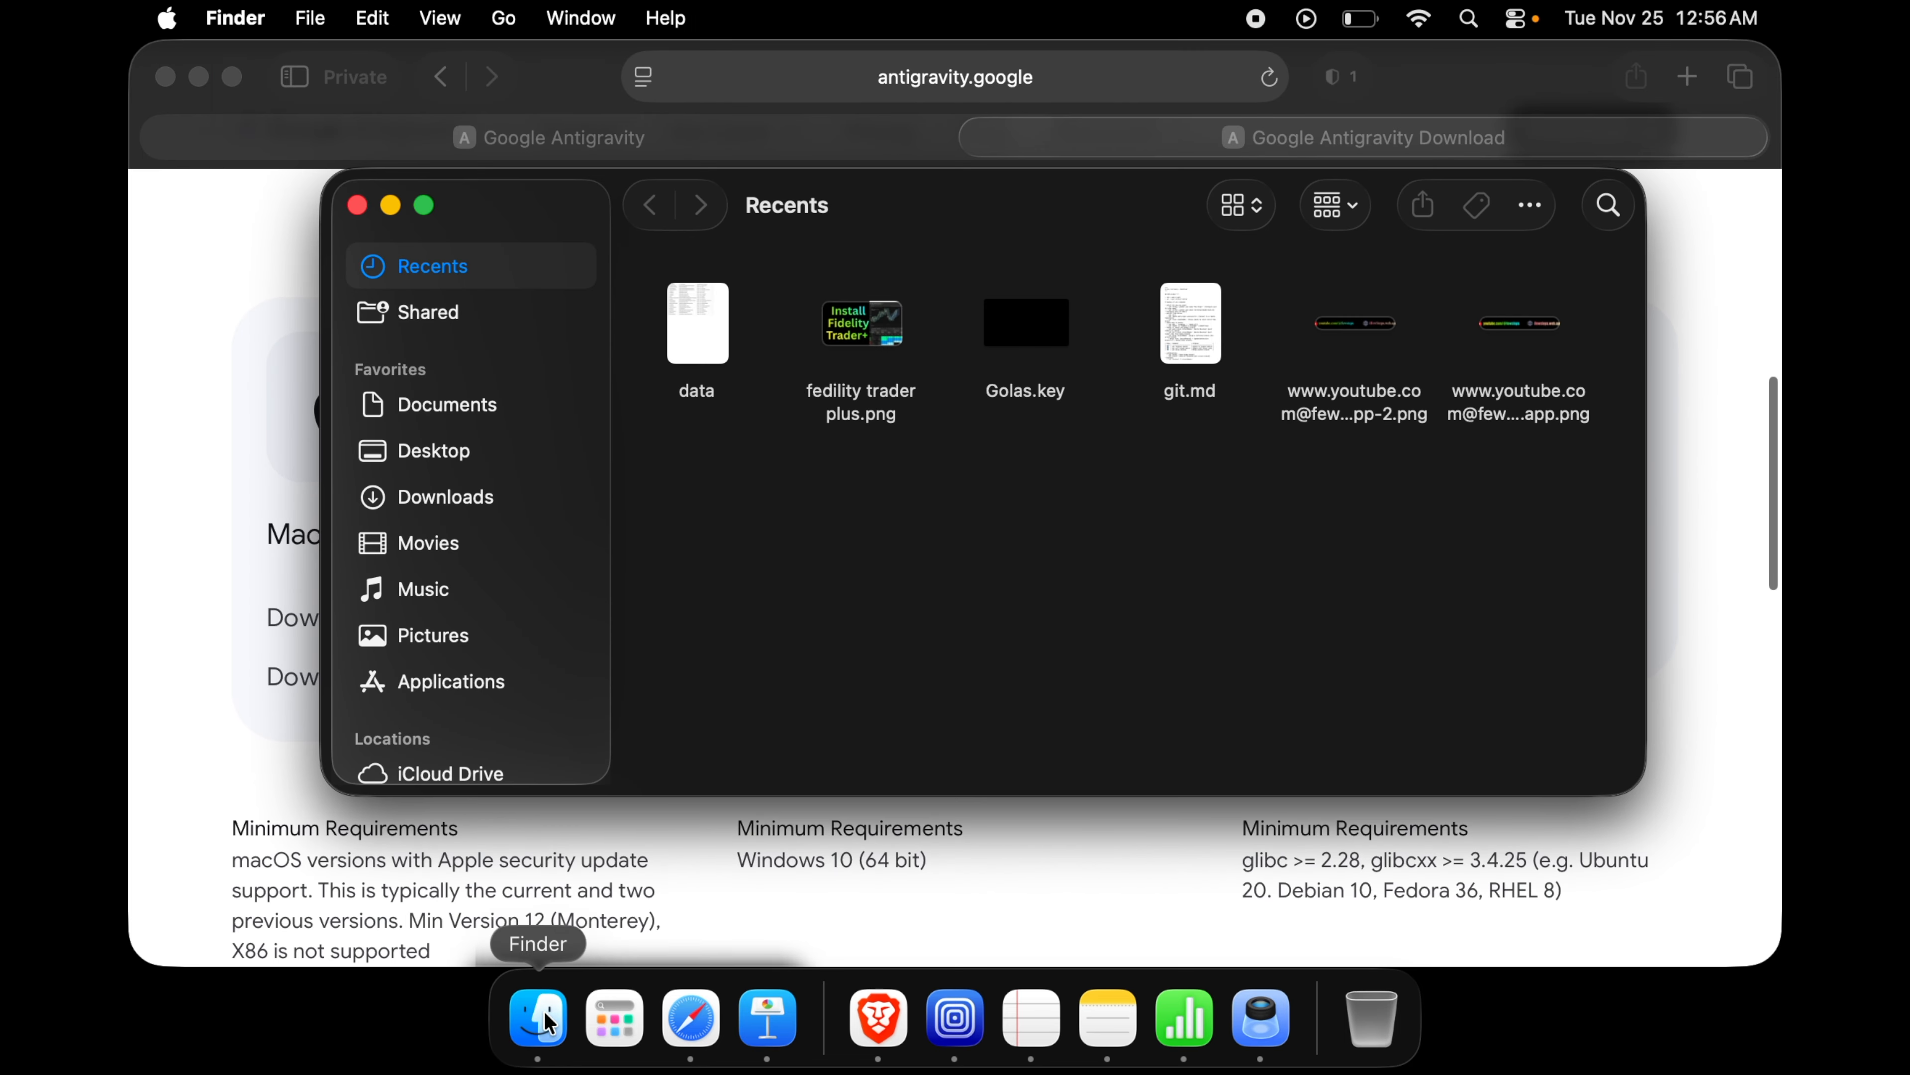
{"action": "left_click", "coordinate": [475, 503]}
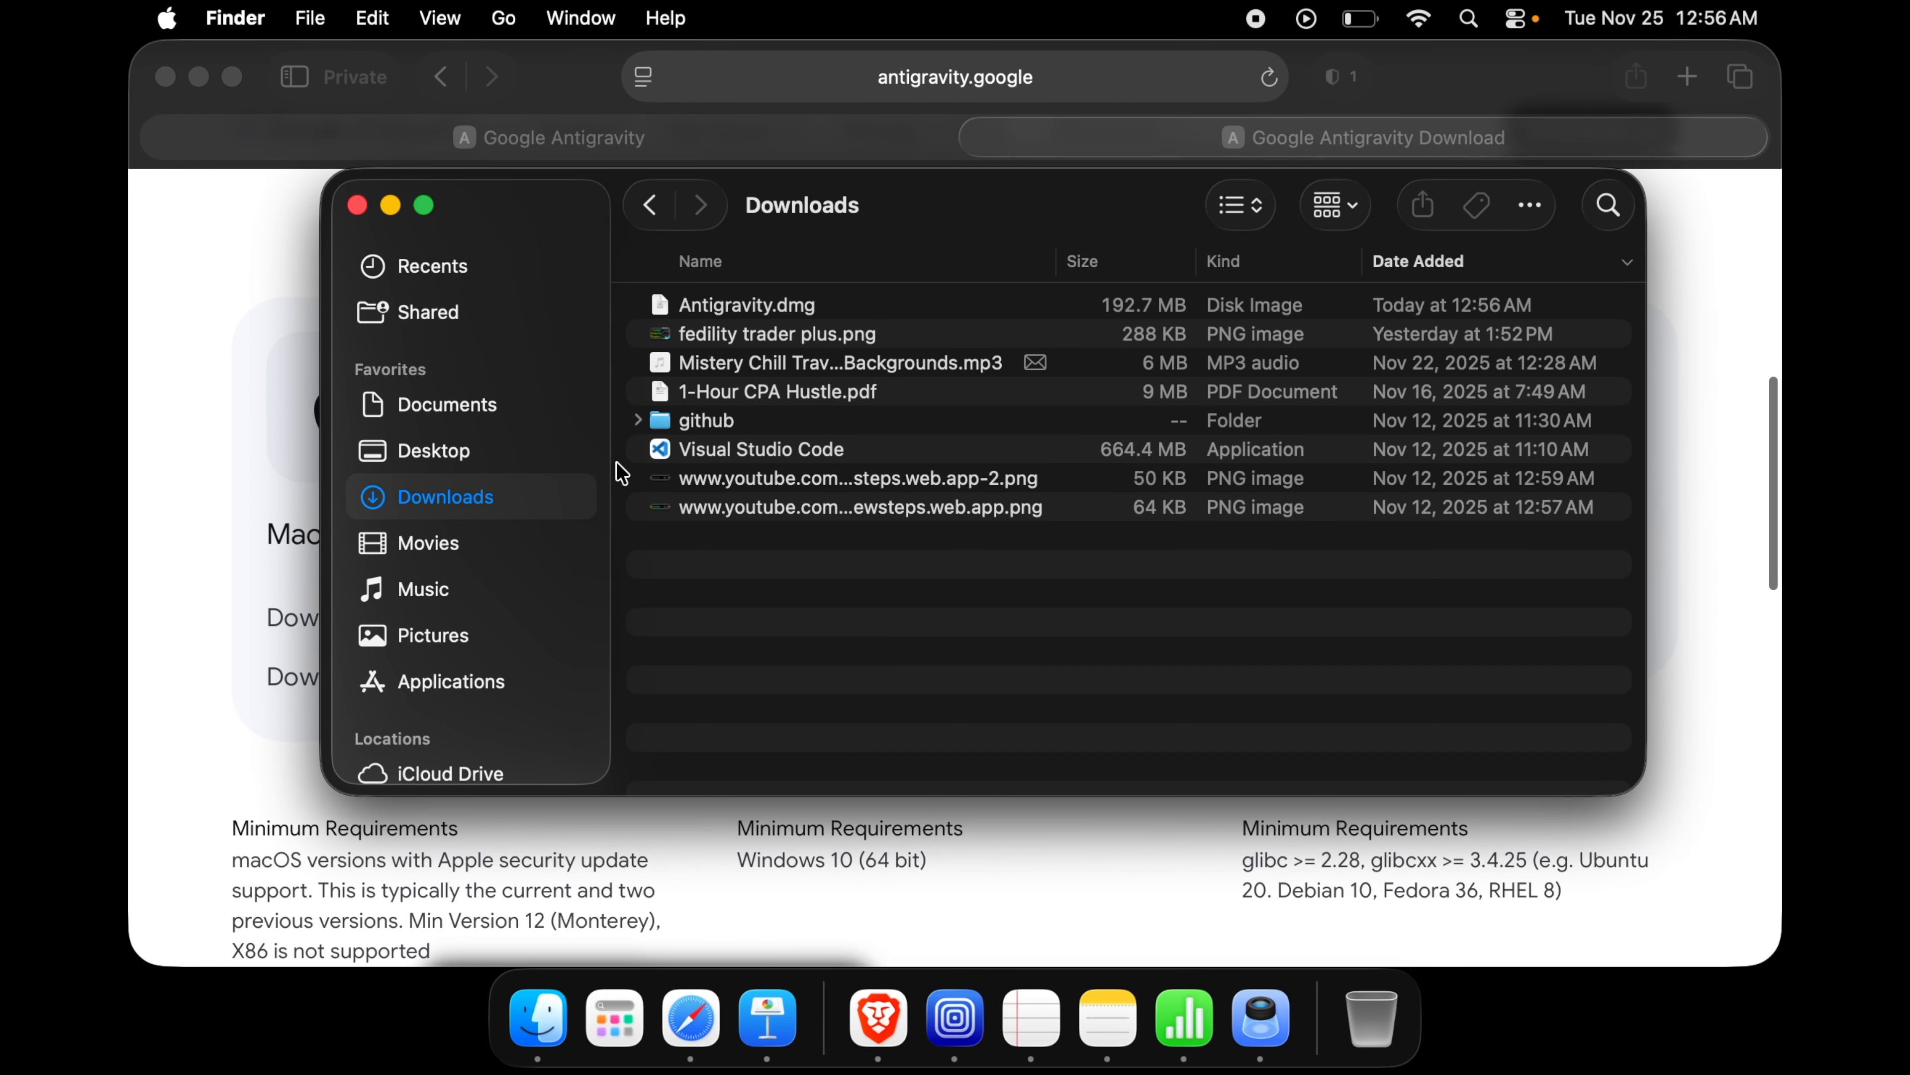
{"action": "left_click", "coordinate": [749, 311]}
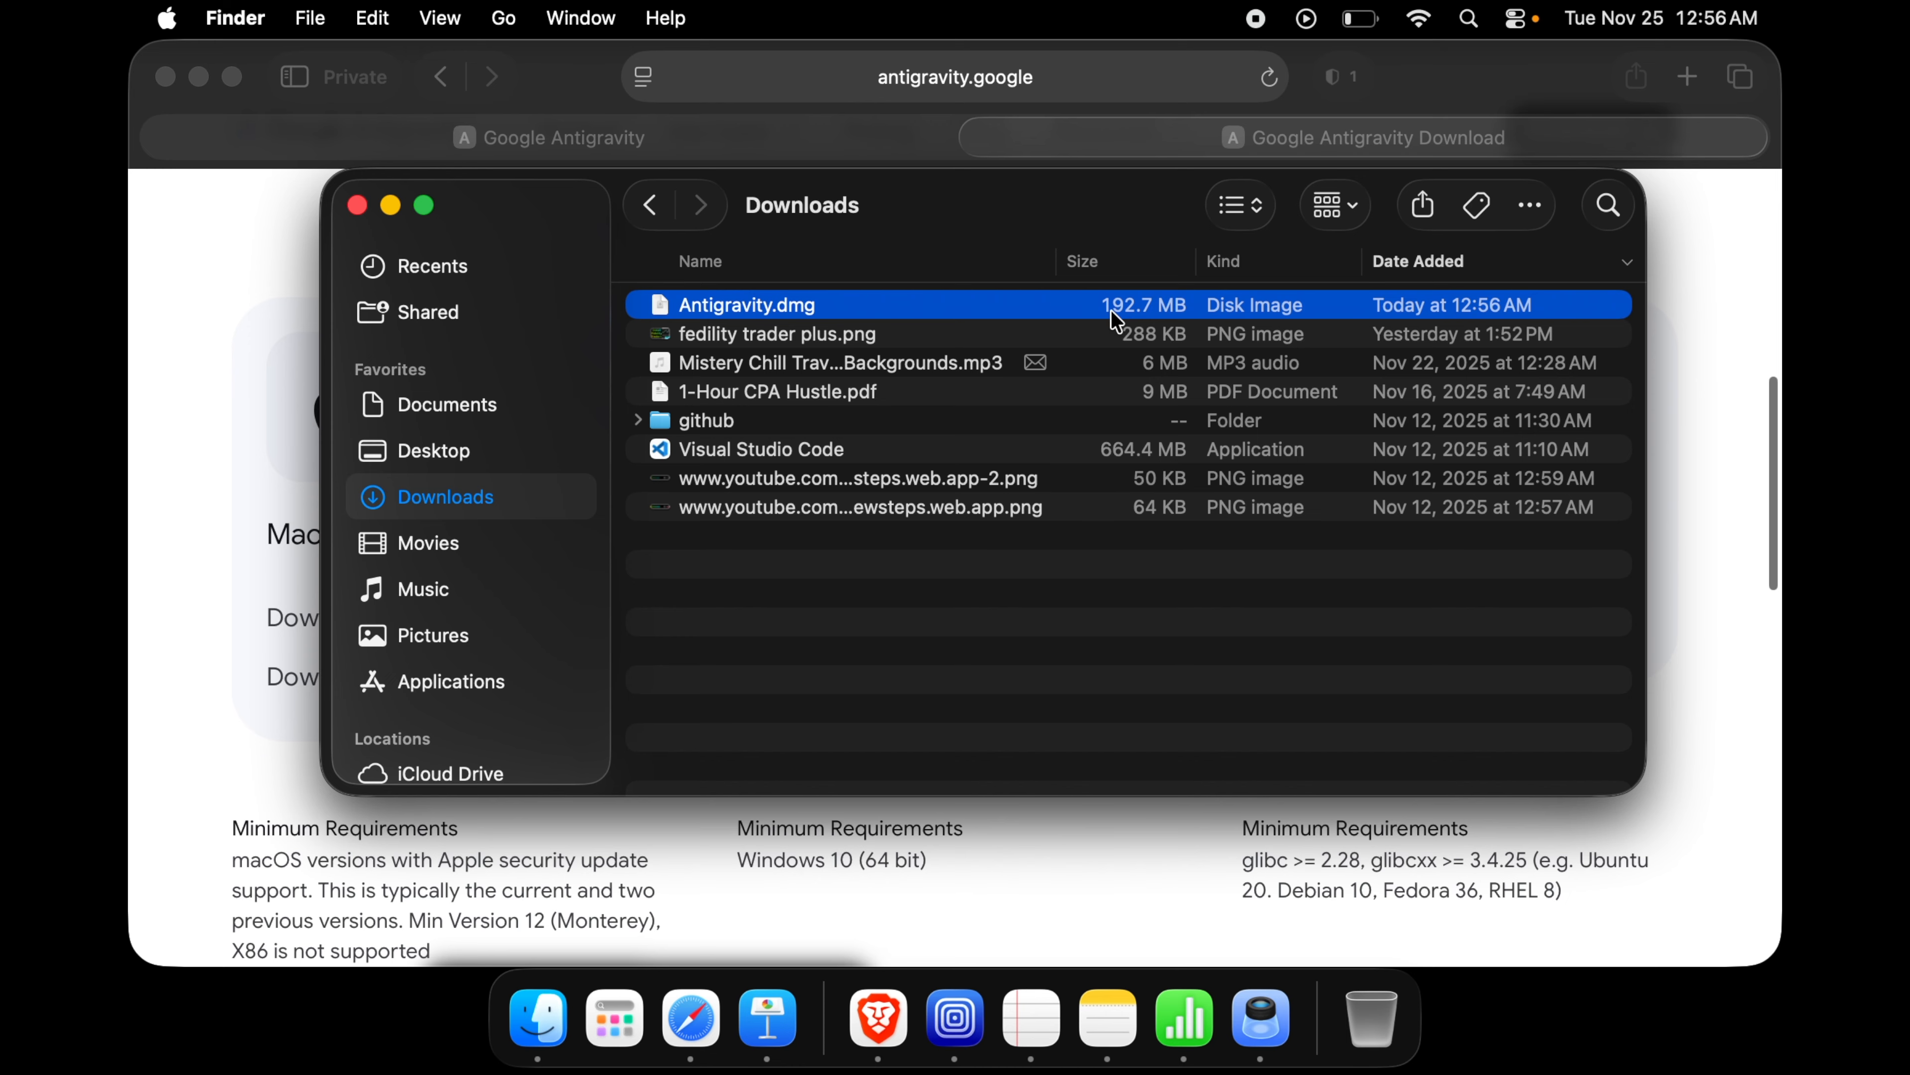
{"action": "left_click", "coordinate": [274, 250]}
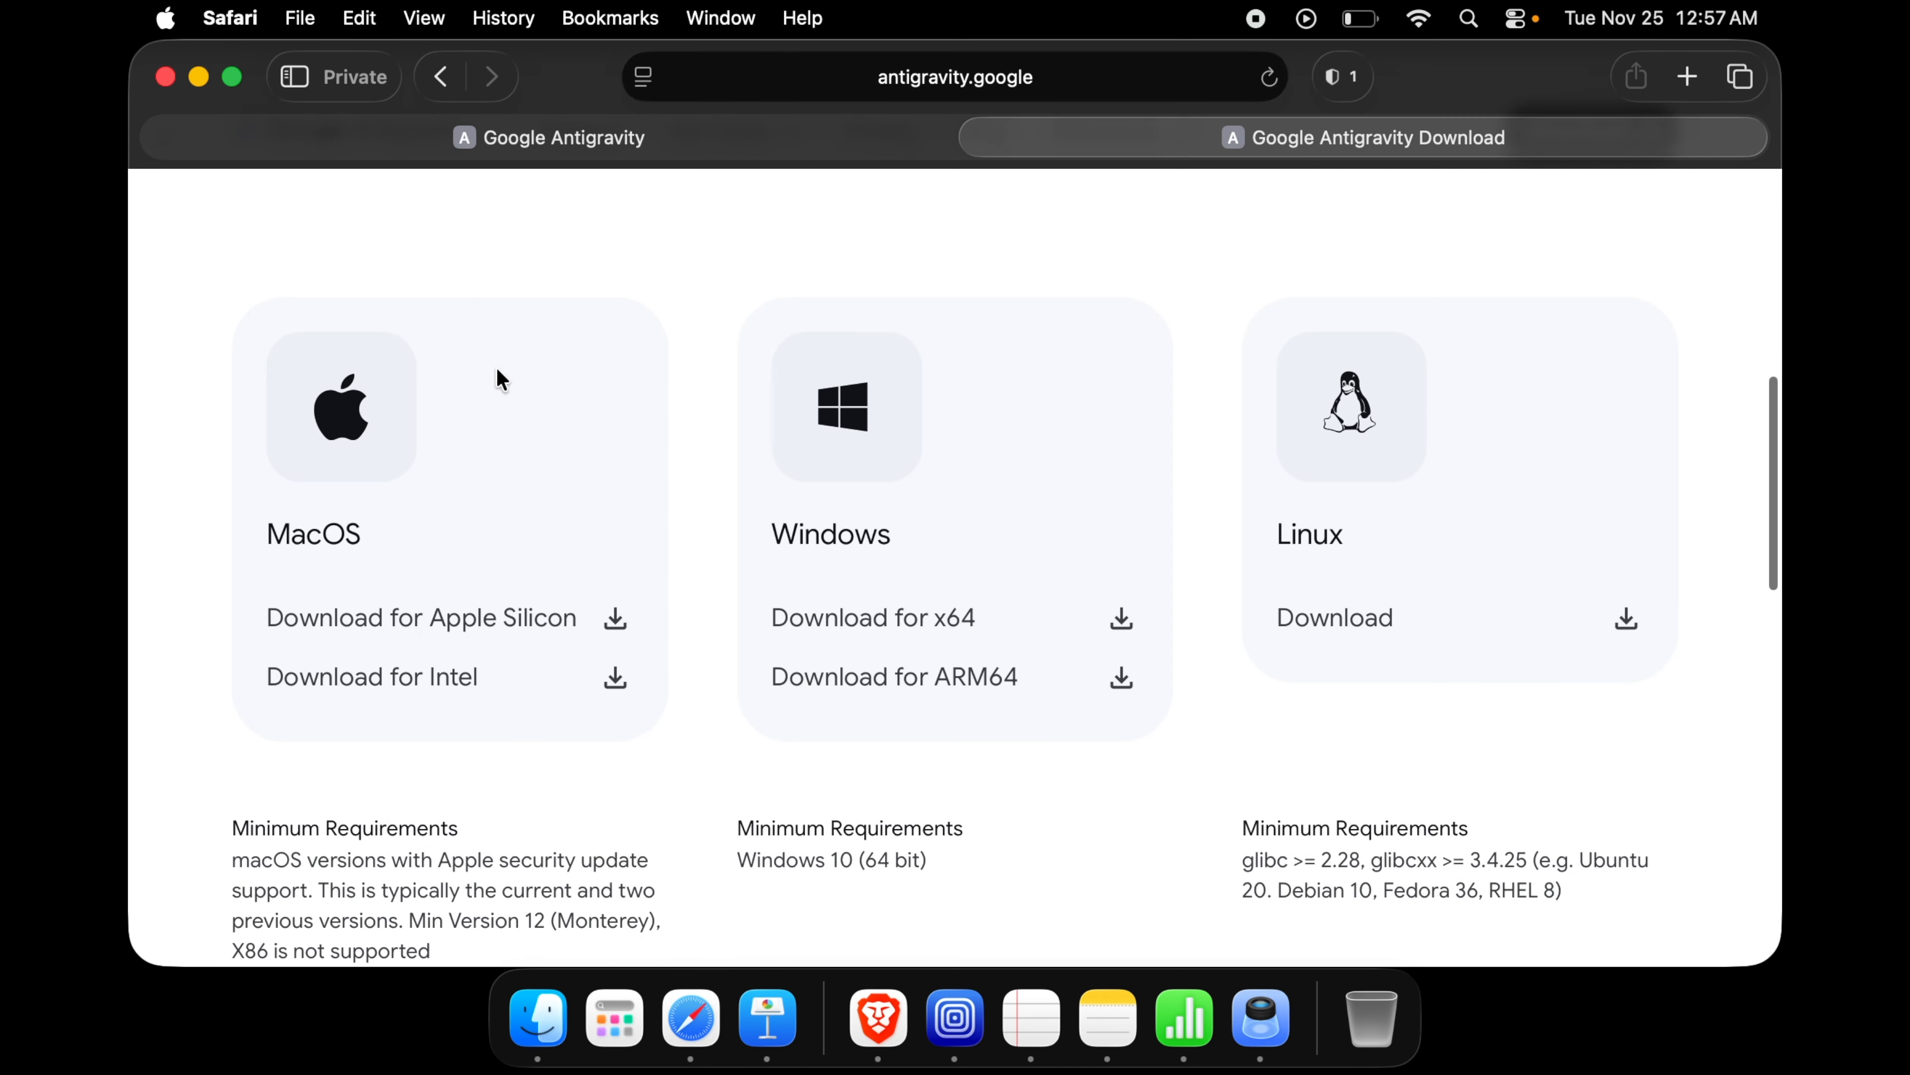
{"action": "left_click", "coordinate": [198, 76]}
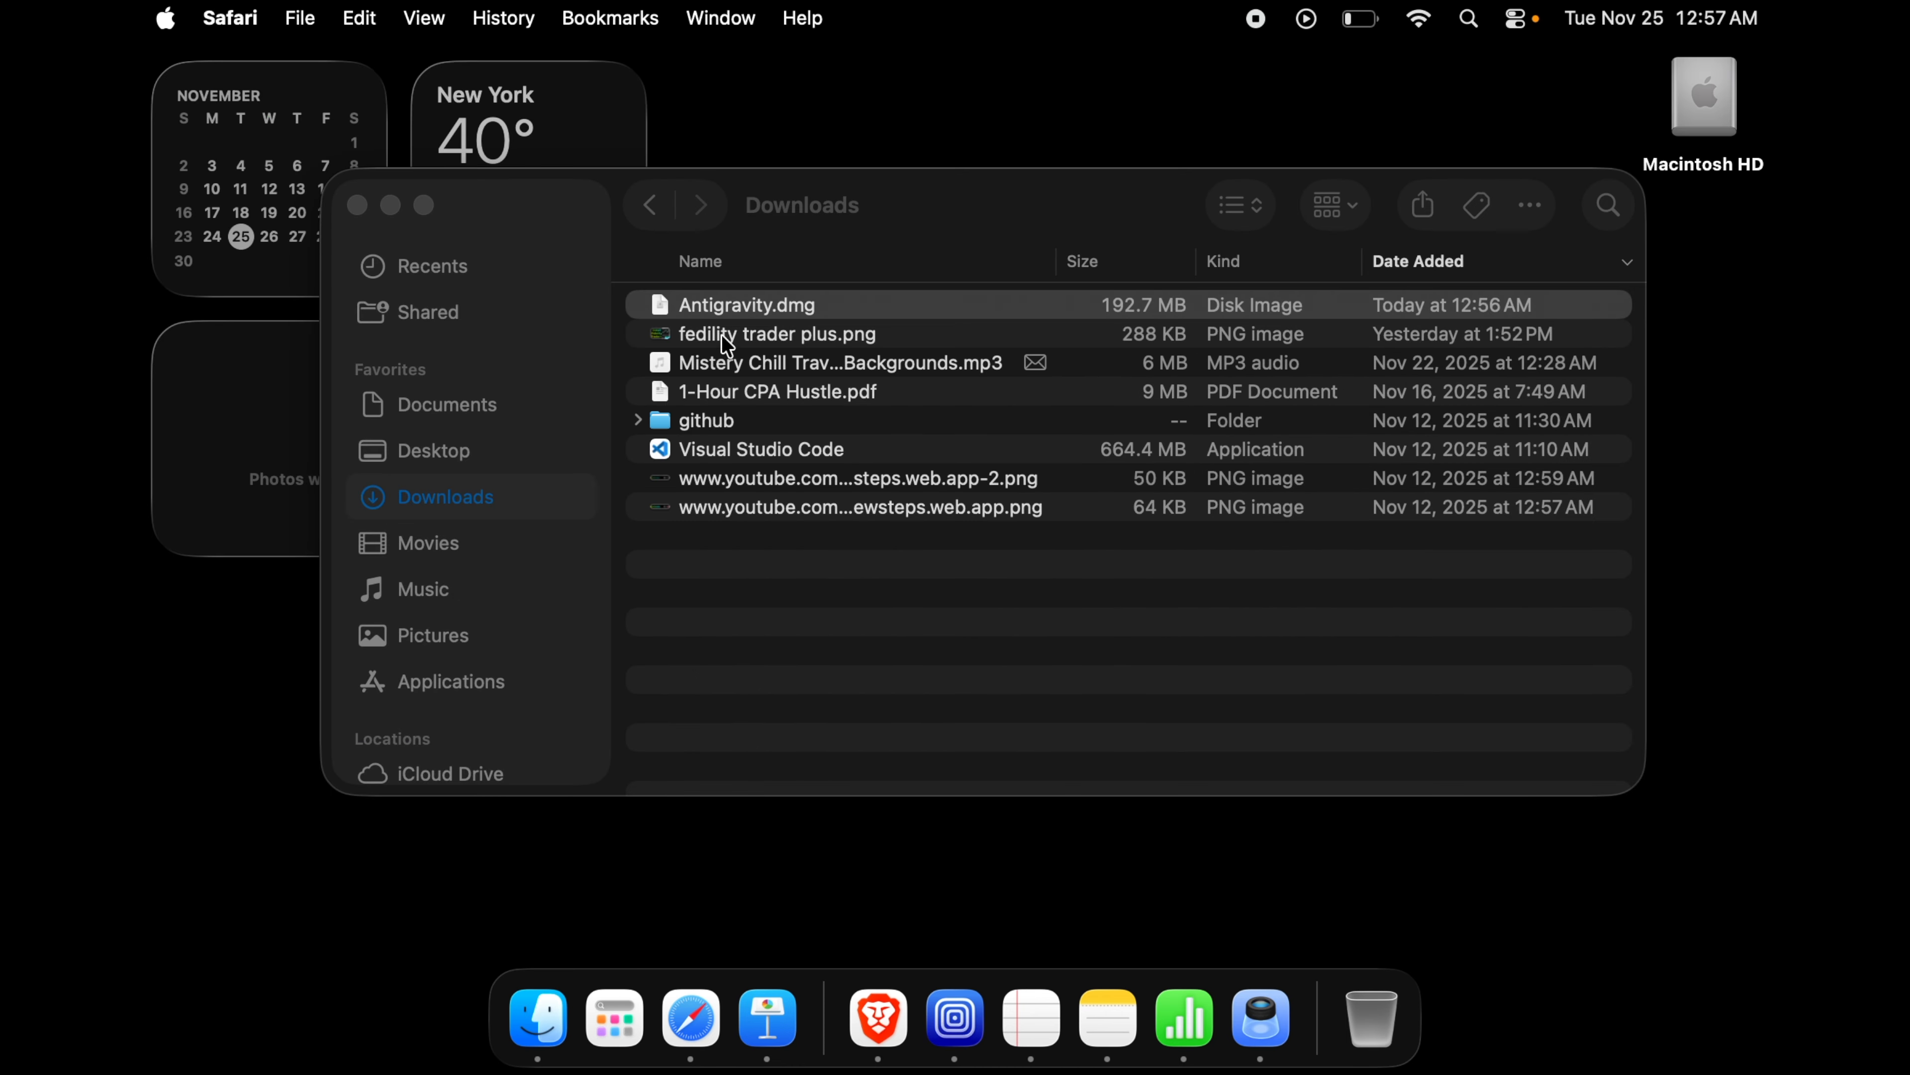
{"action": "left_click", "coordinate": [780, 316]}
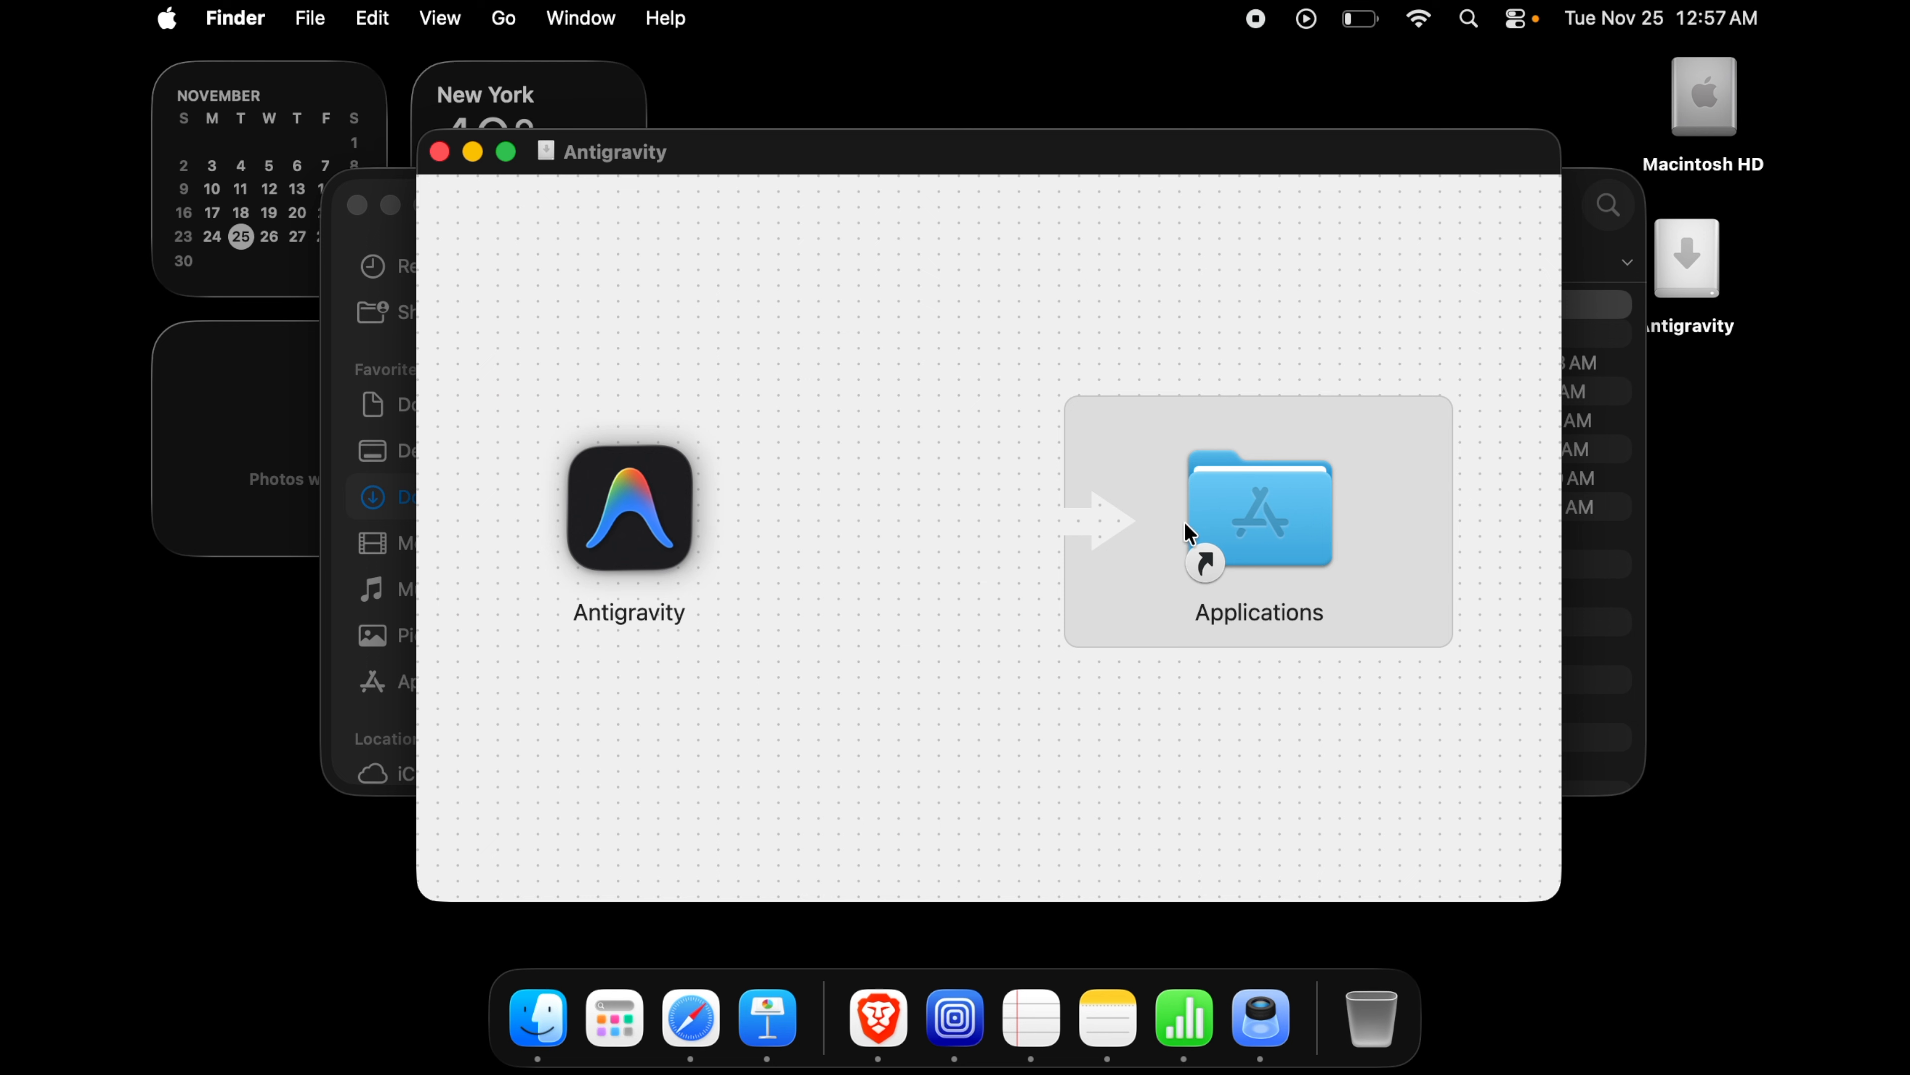
{"action": "left_click_drag", "start_coordinate": [635, 519], "coordinate": [1230, 508]}
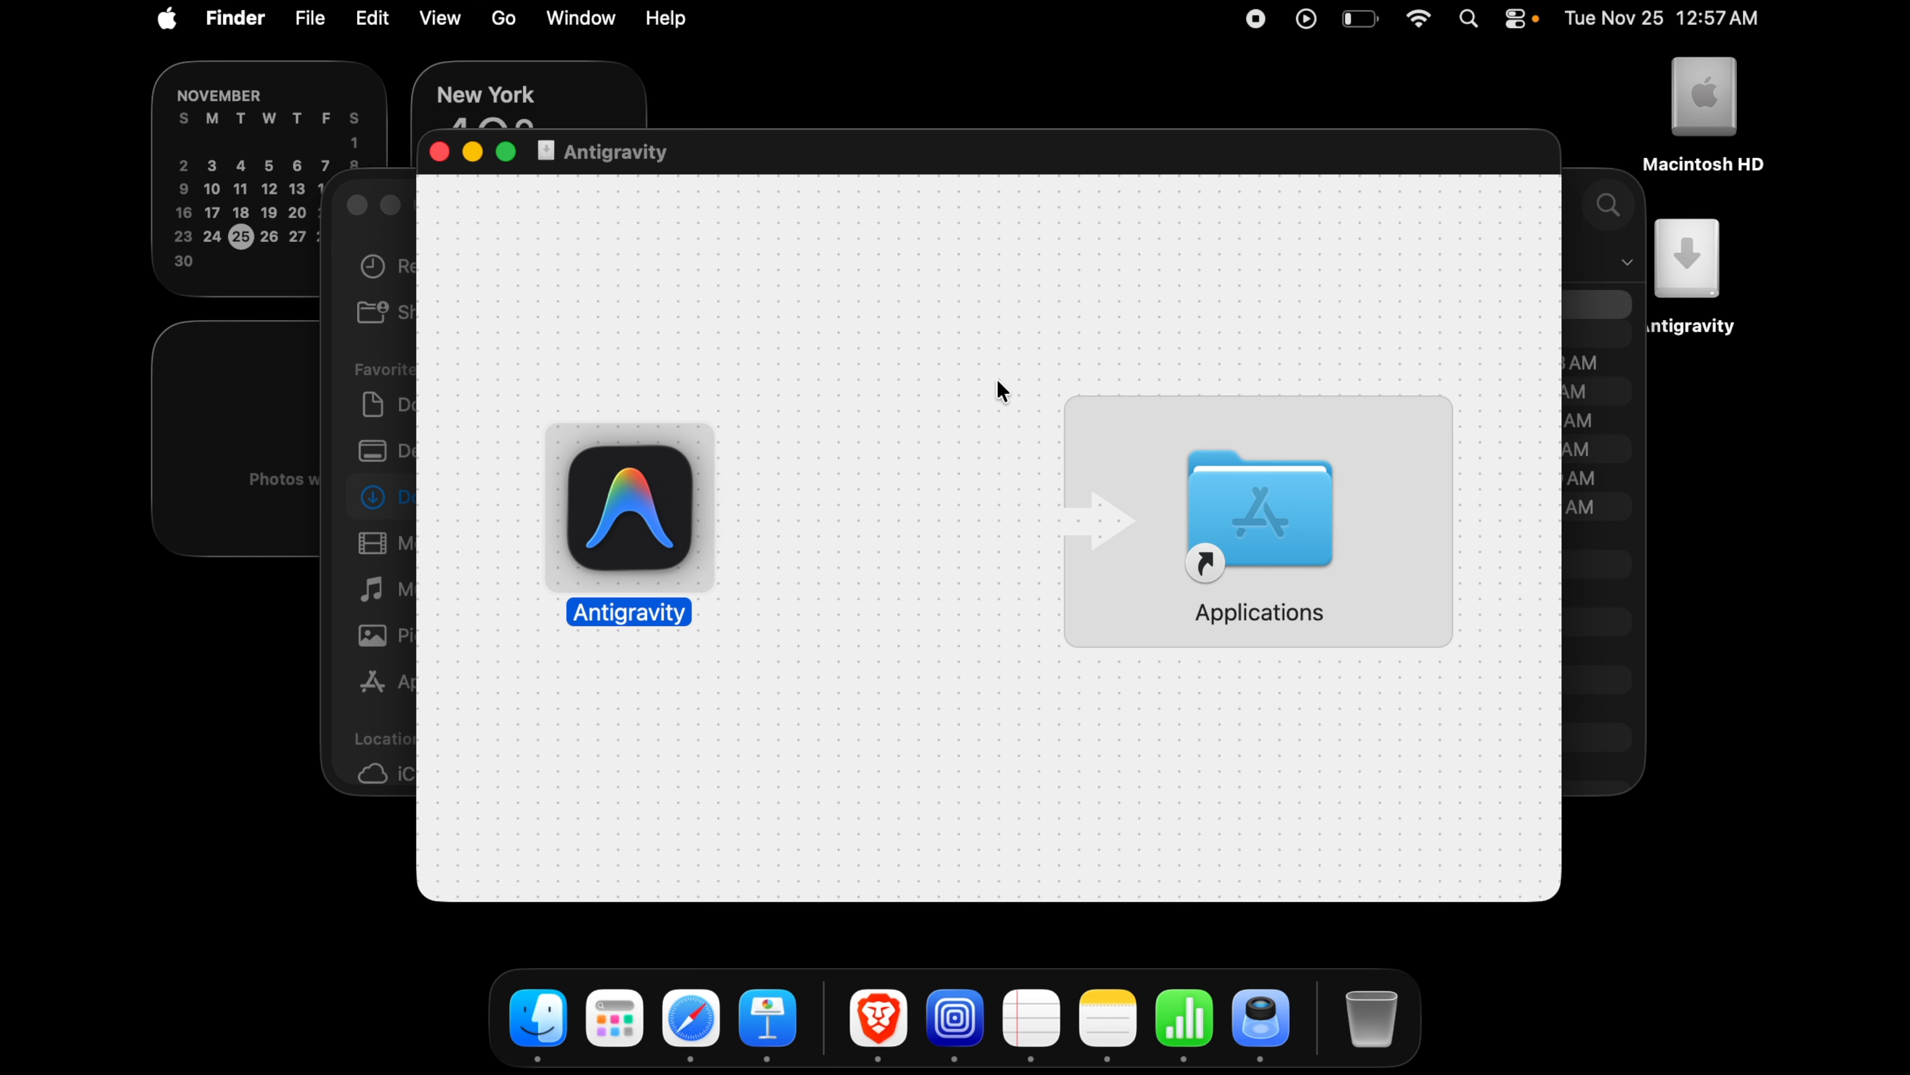
Step: Close the disk image, trash Antigravity.dmg, close the Downloads window and bring up Spotlight
{"action": "left_click", "coordinate": [441, 153]}
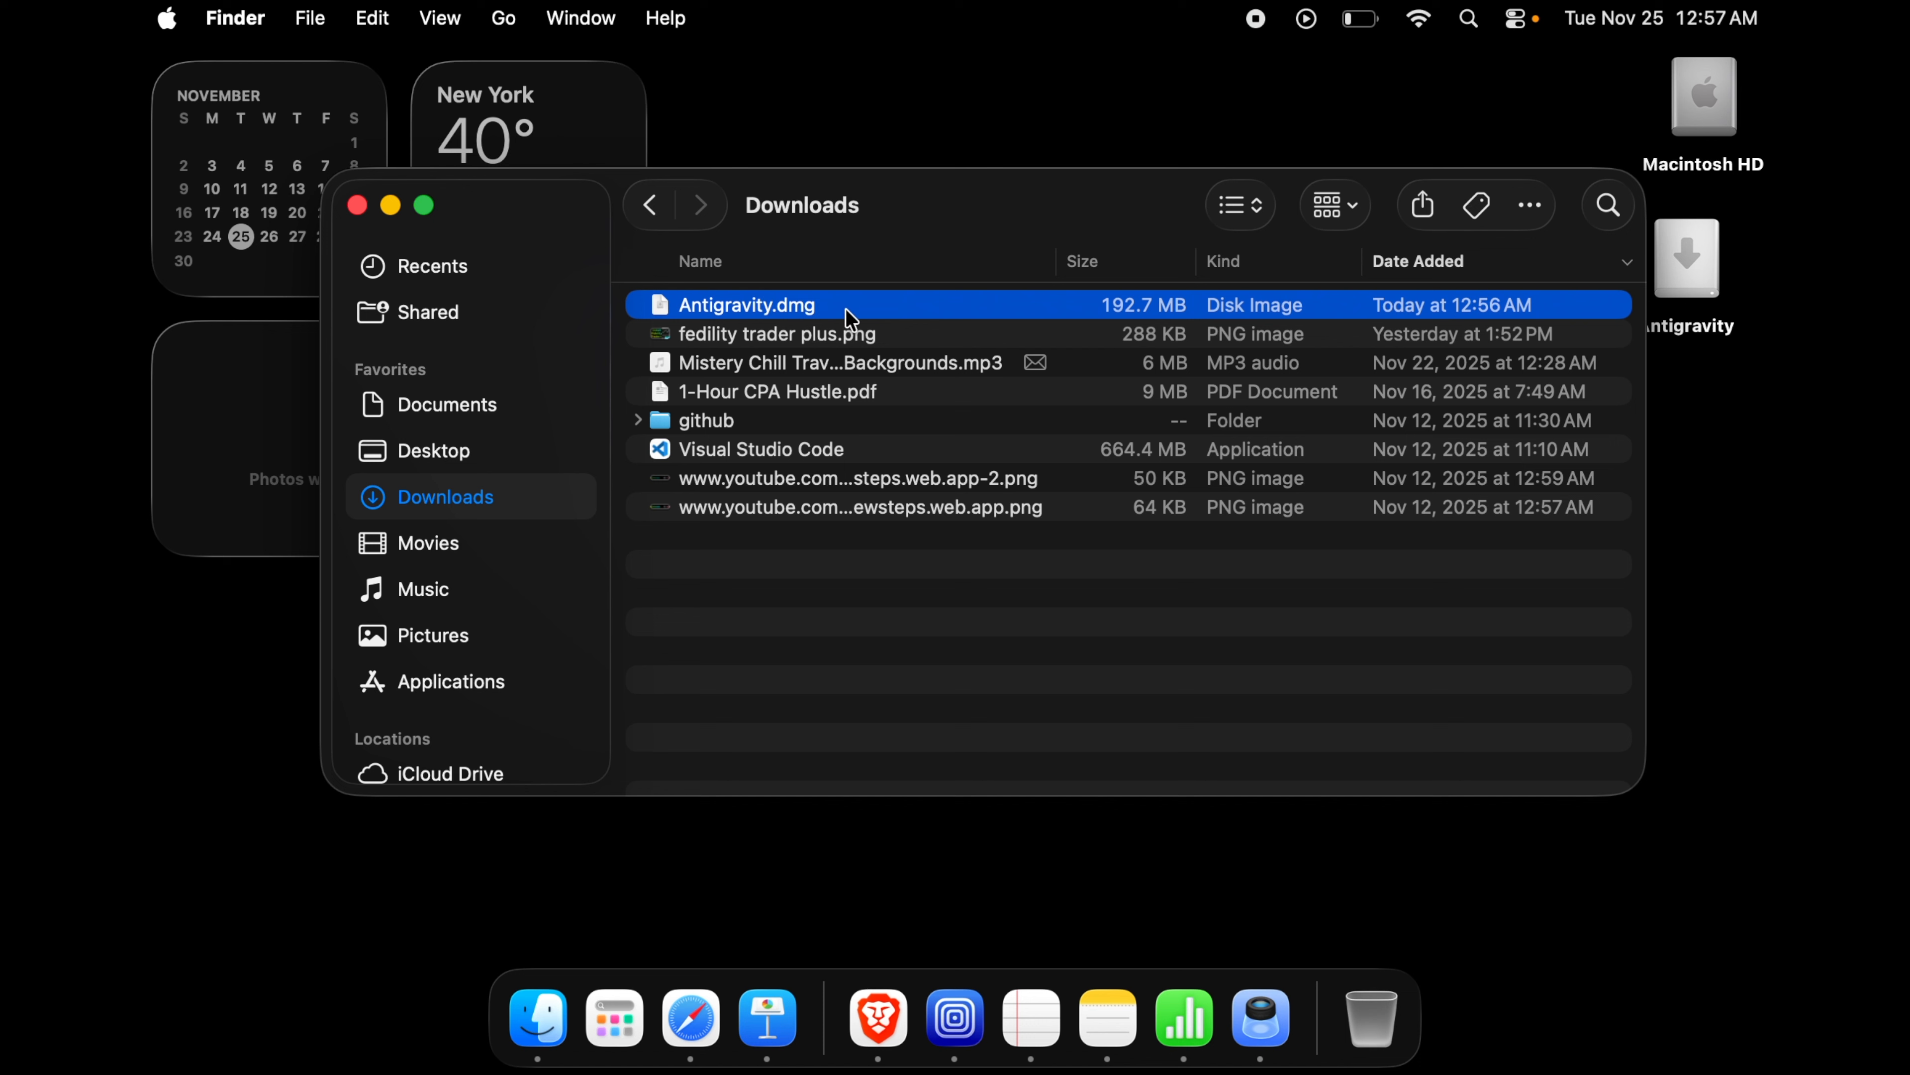
{"action": "key", "text": "super+BackSpace"}
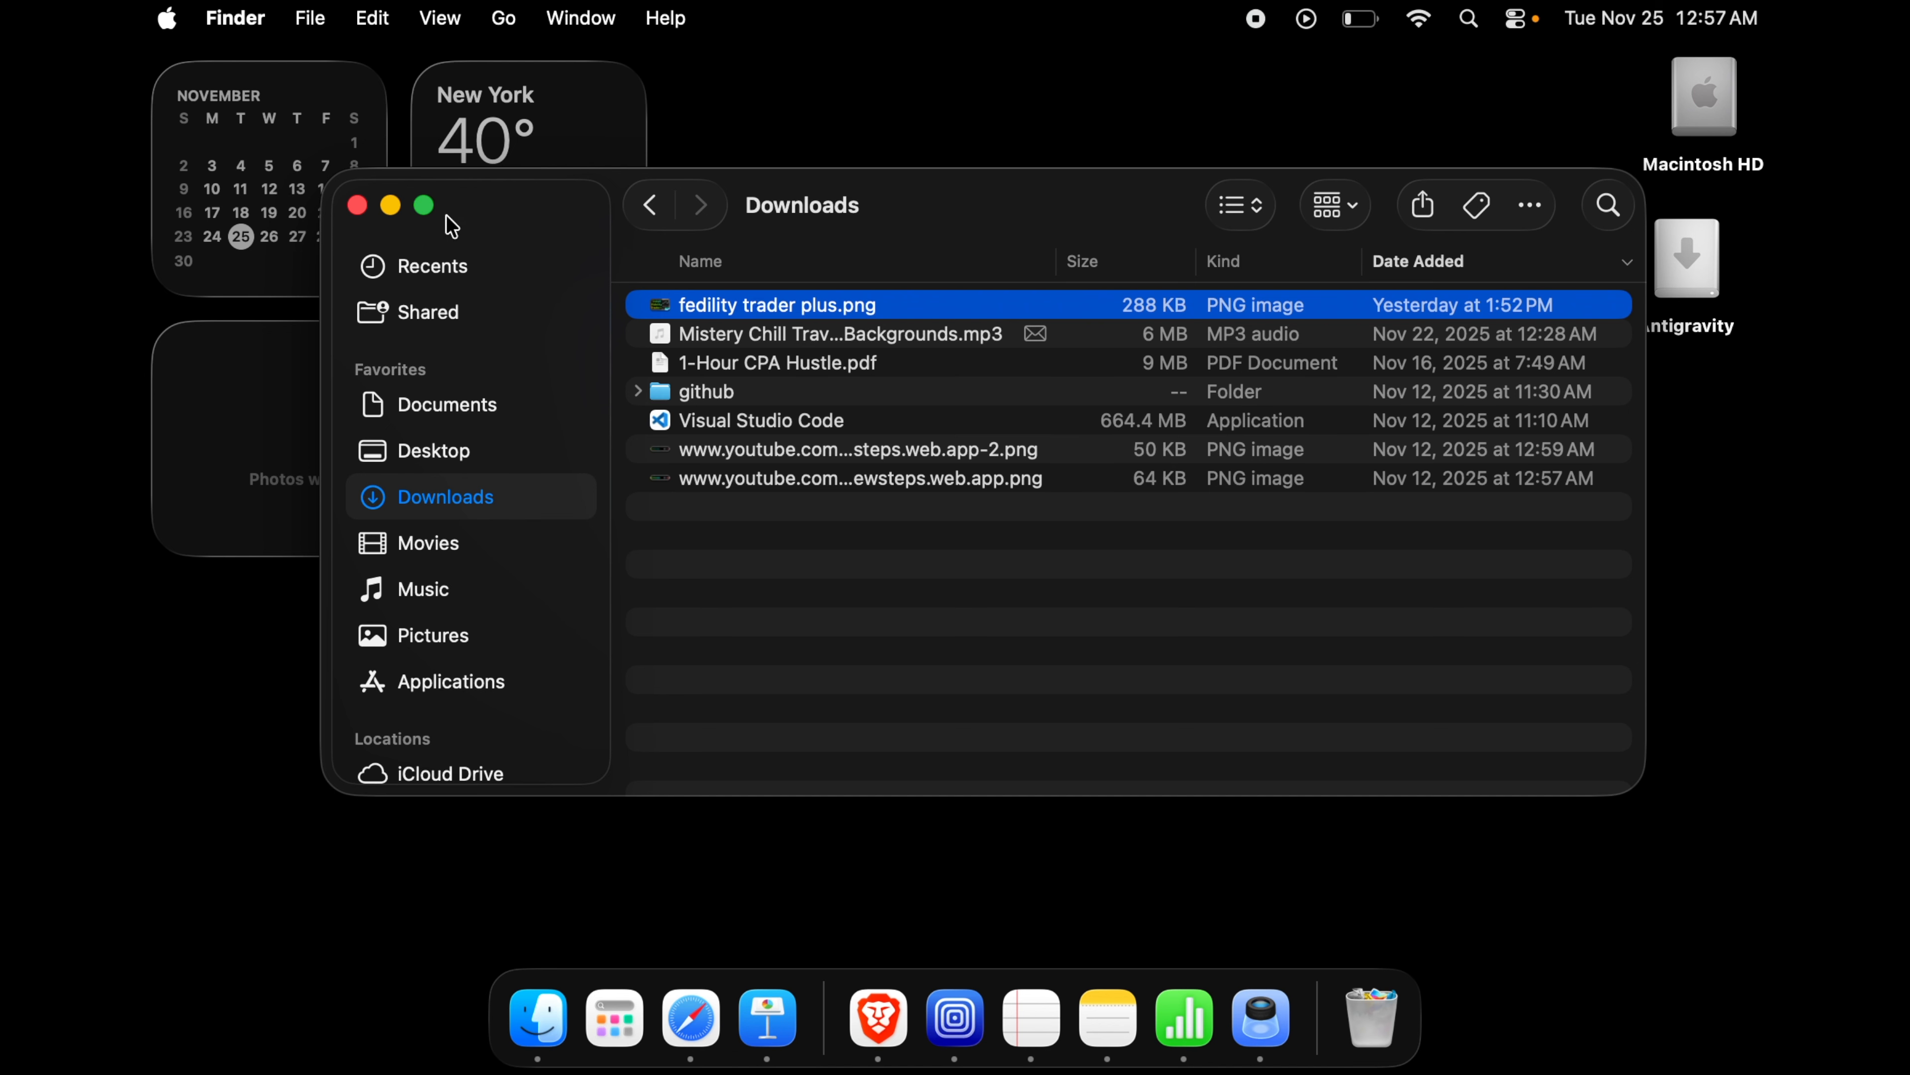
{"action": "left_click", "coordinate": [357, 206]}
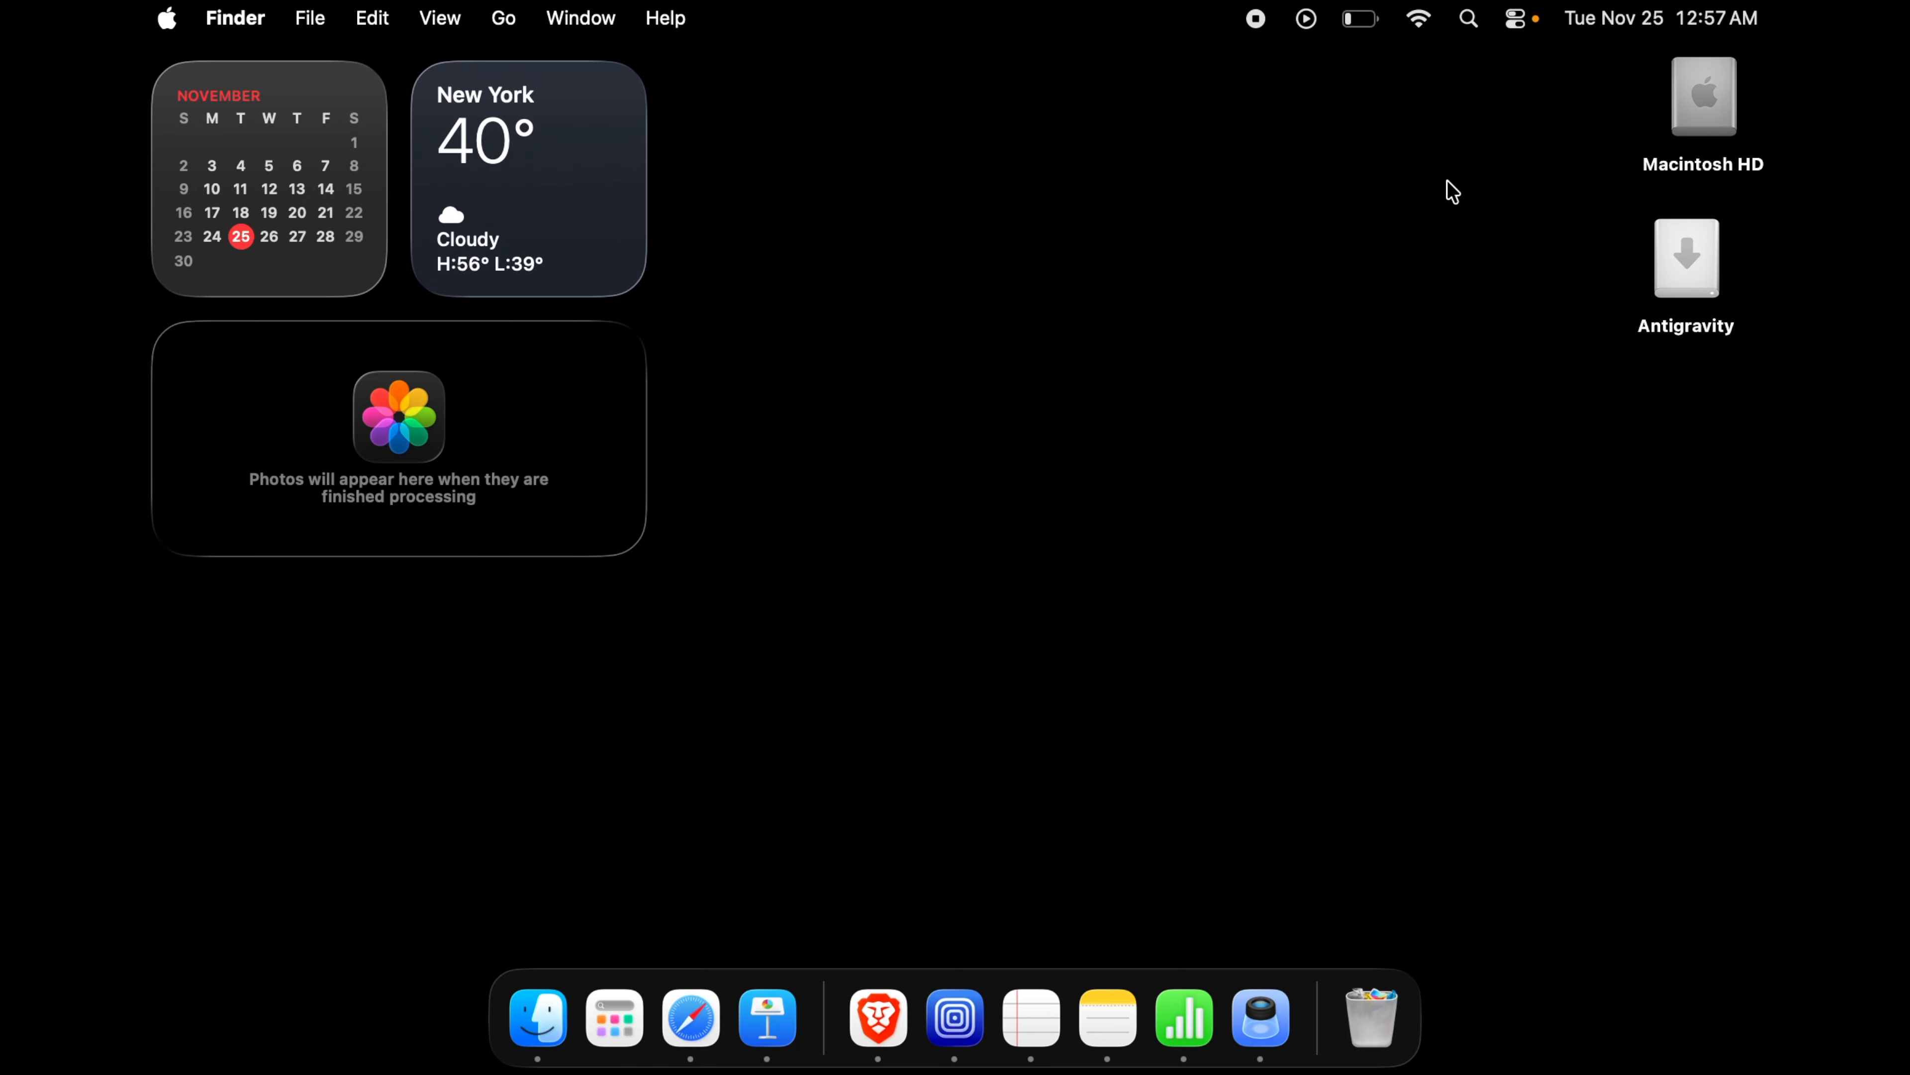
{"action": "left_click", "coordinate": [1472, 23]}
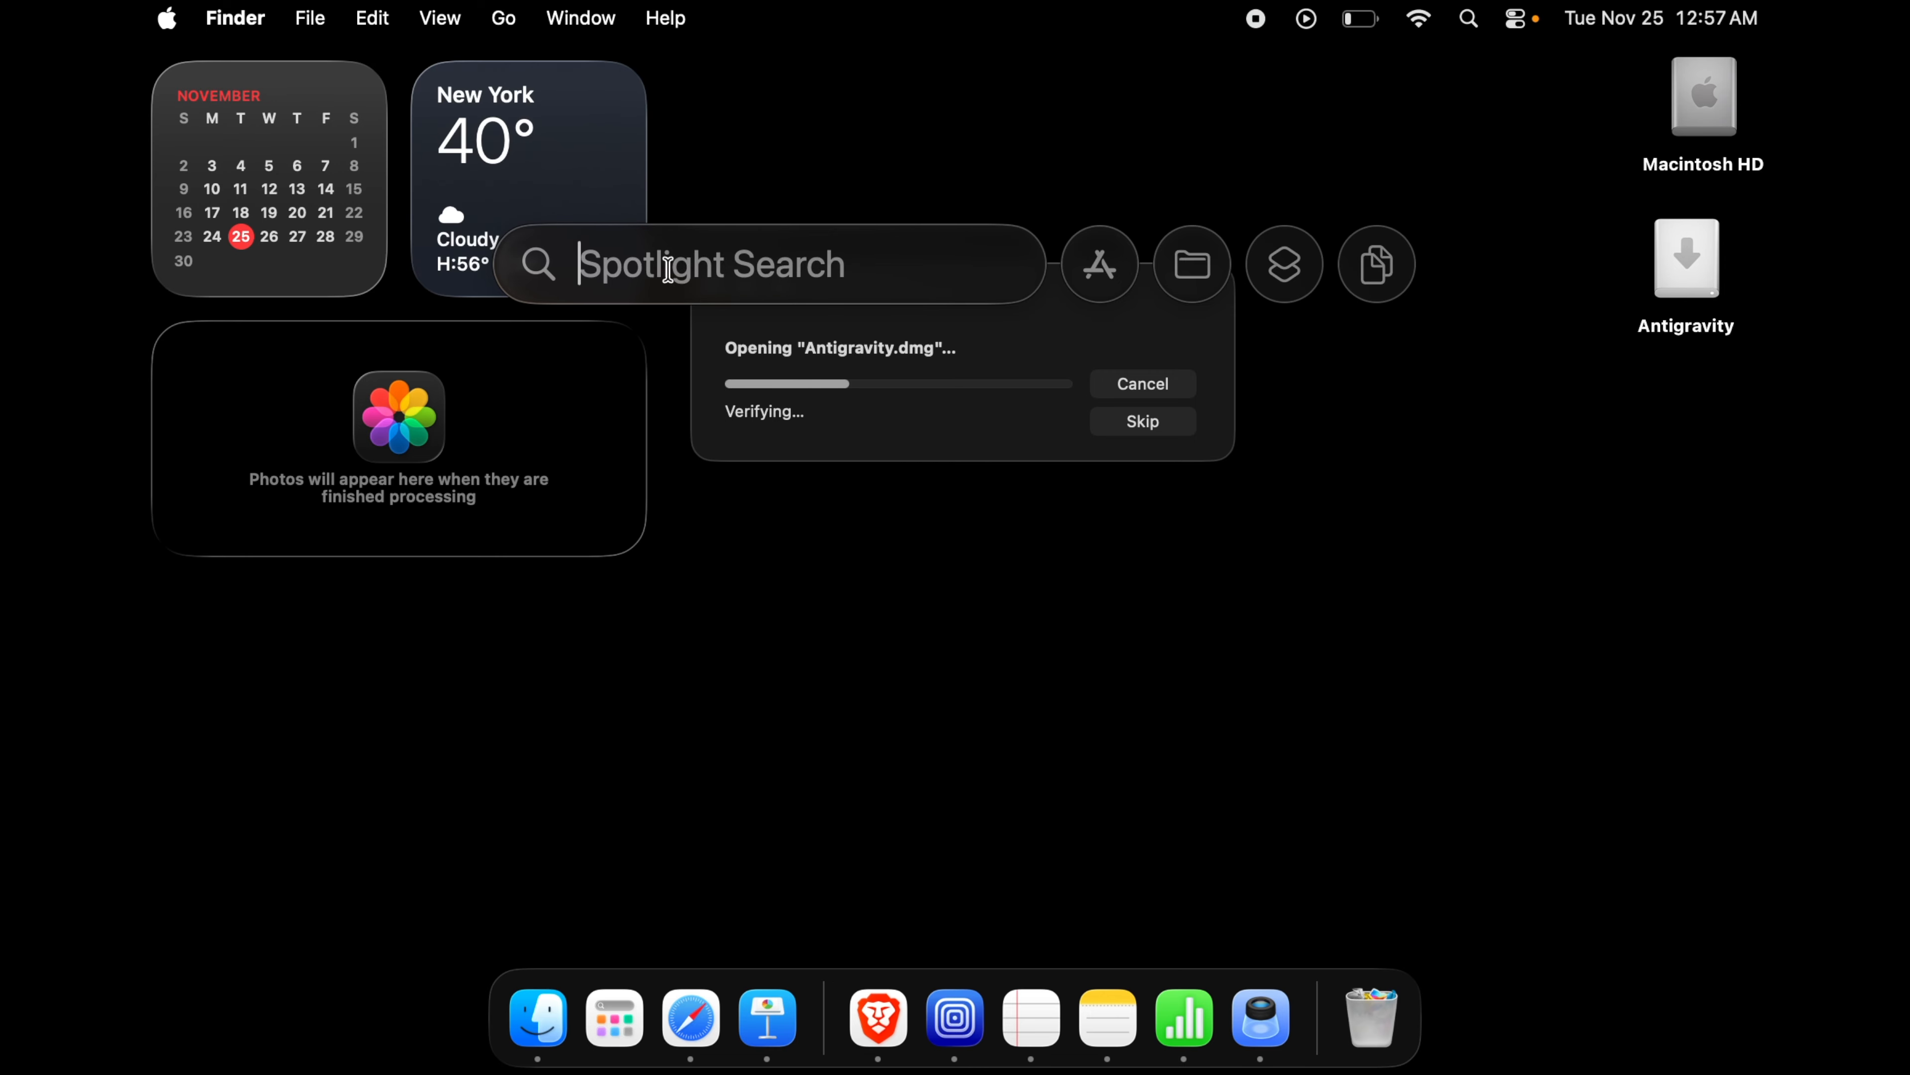
Step: Launch Antigravity from a Spotlight search for 'antigravity' and approve opening the downloaded app
{"action": "type", "text": "antigravity"}
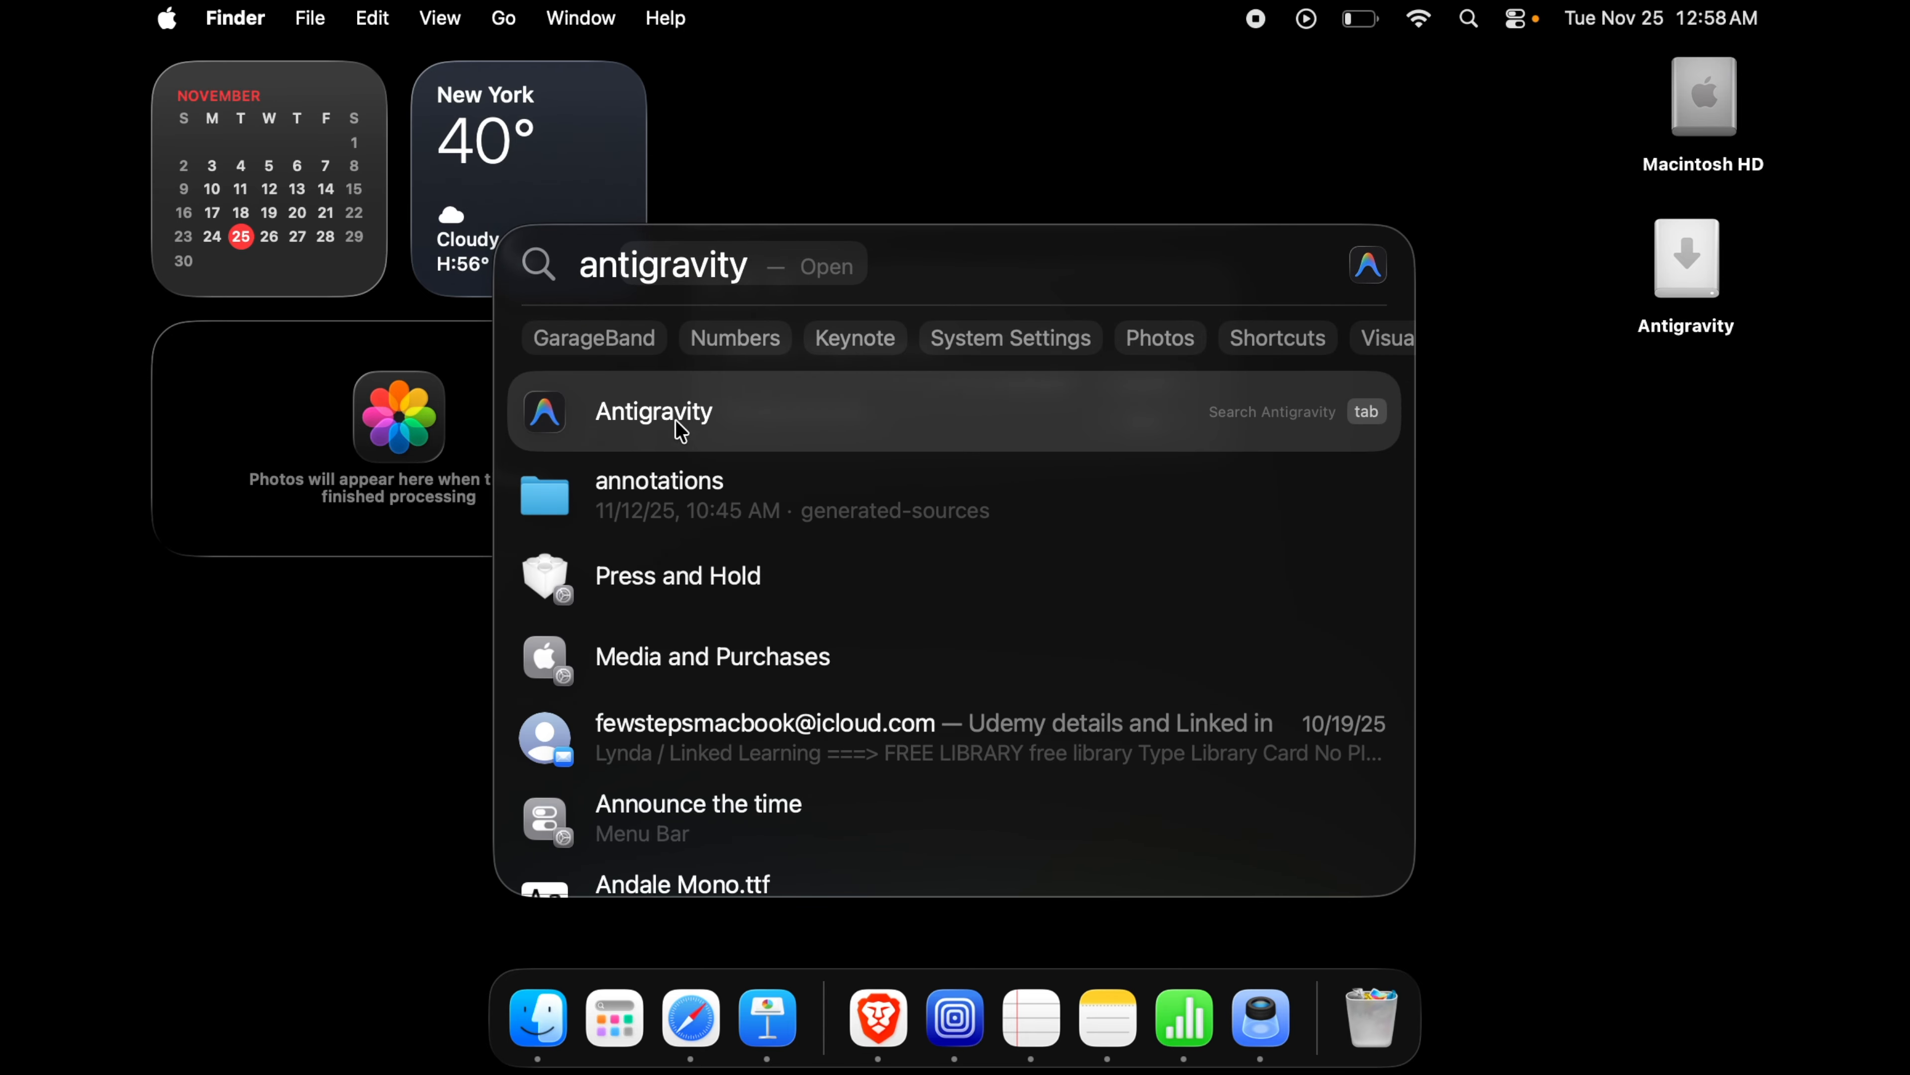
{"action": "left_click", "coordinate": [721, 431]}
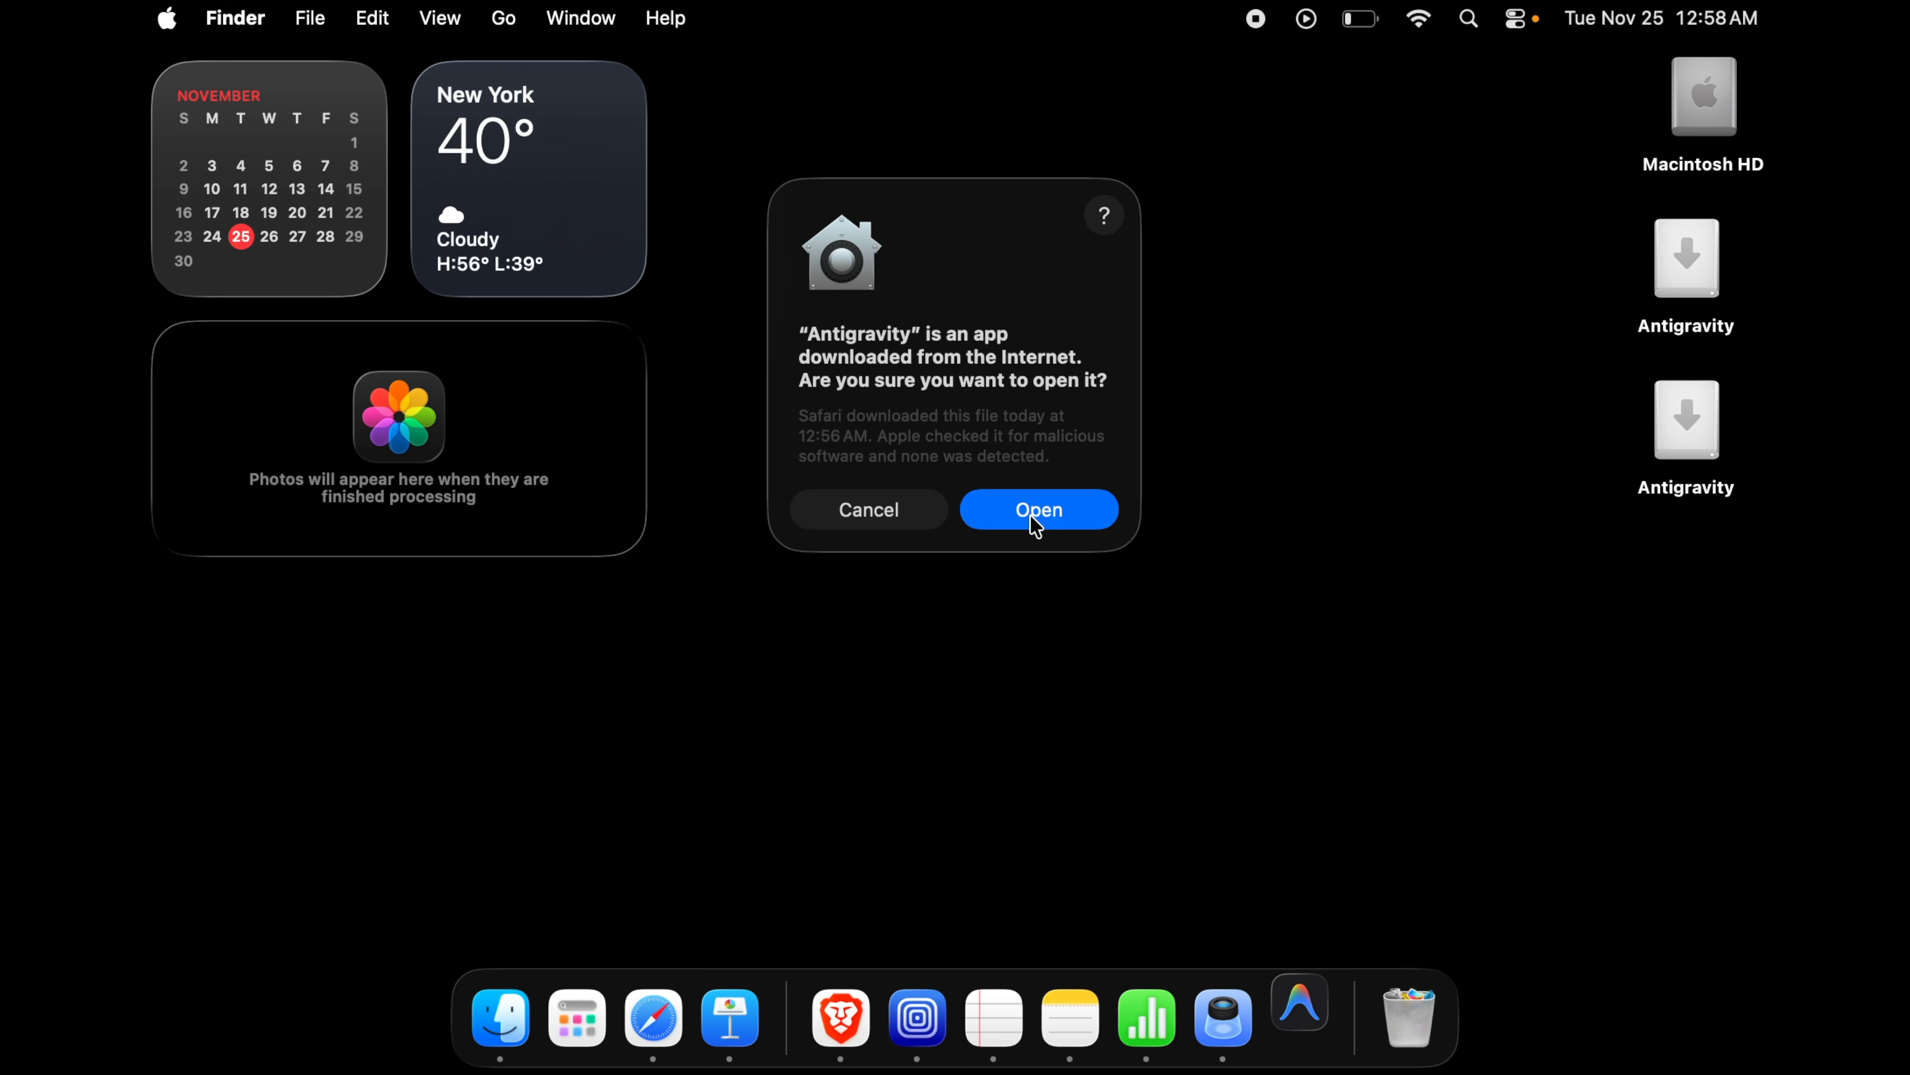
{"action": "left_click", "coordinate": [1063, 521]}
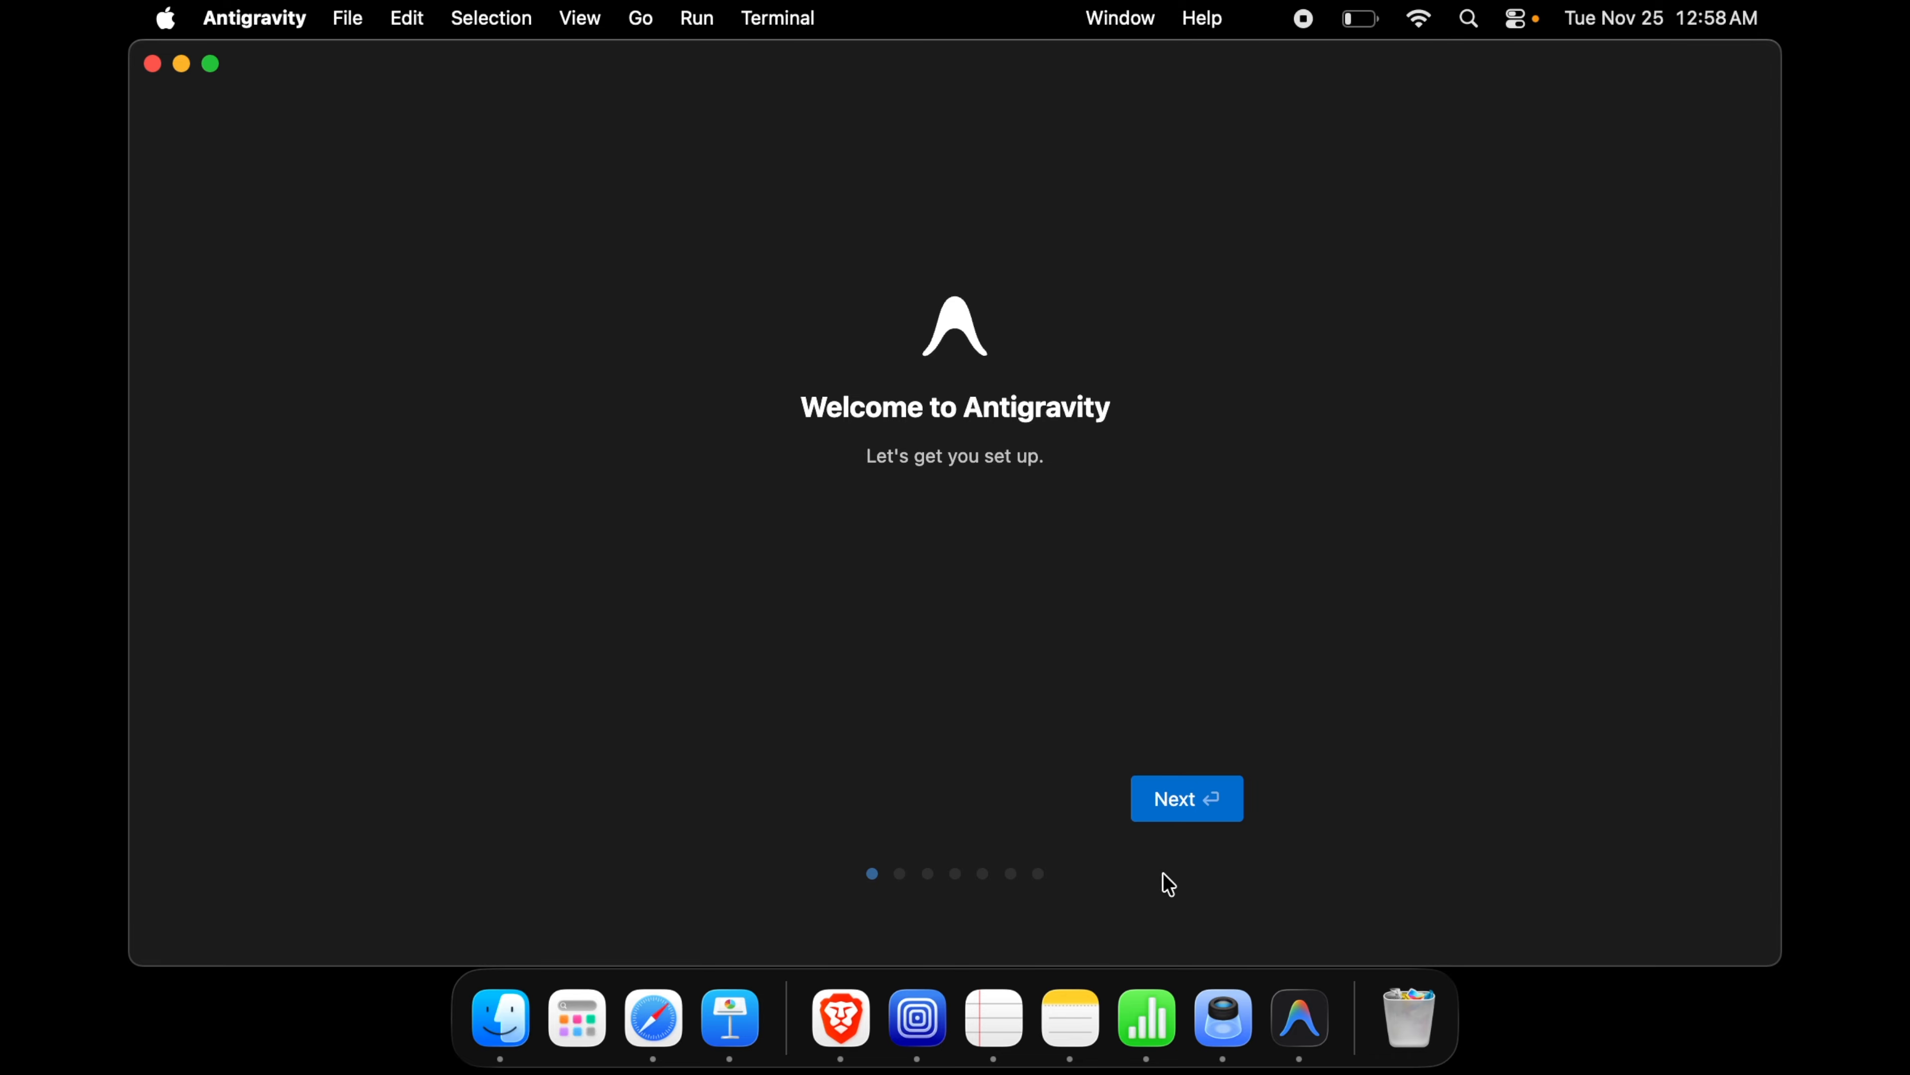
Step: Begin Antigravity onboarding, choose Start fresh and keep the Dark theme
{"action": "left_click", "coordinate": [1173, 818]}
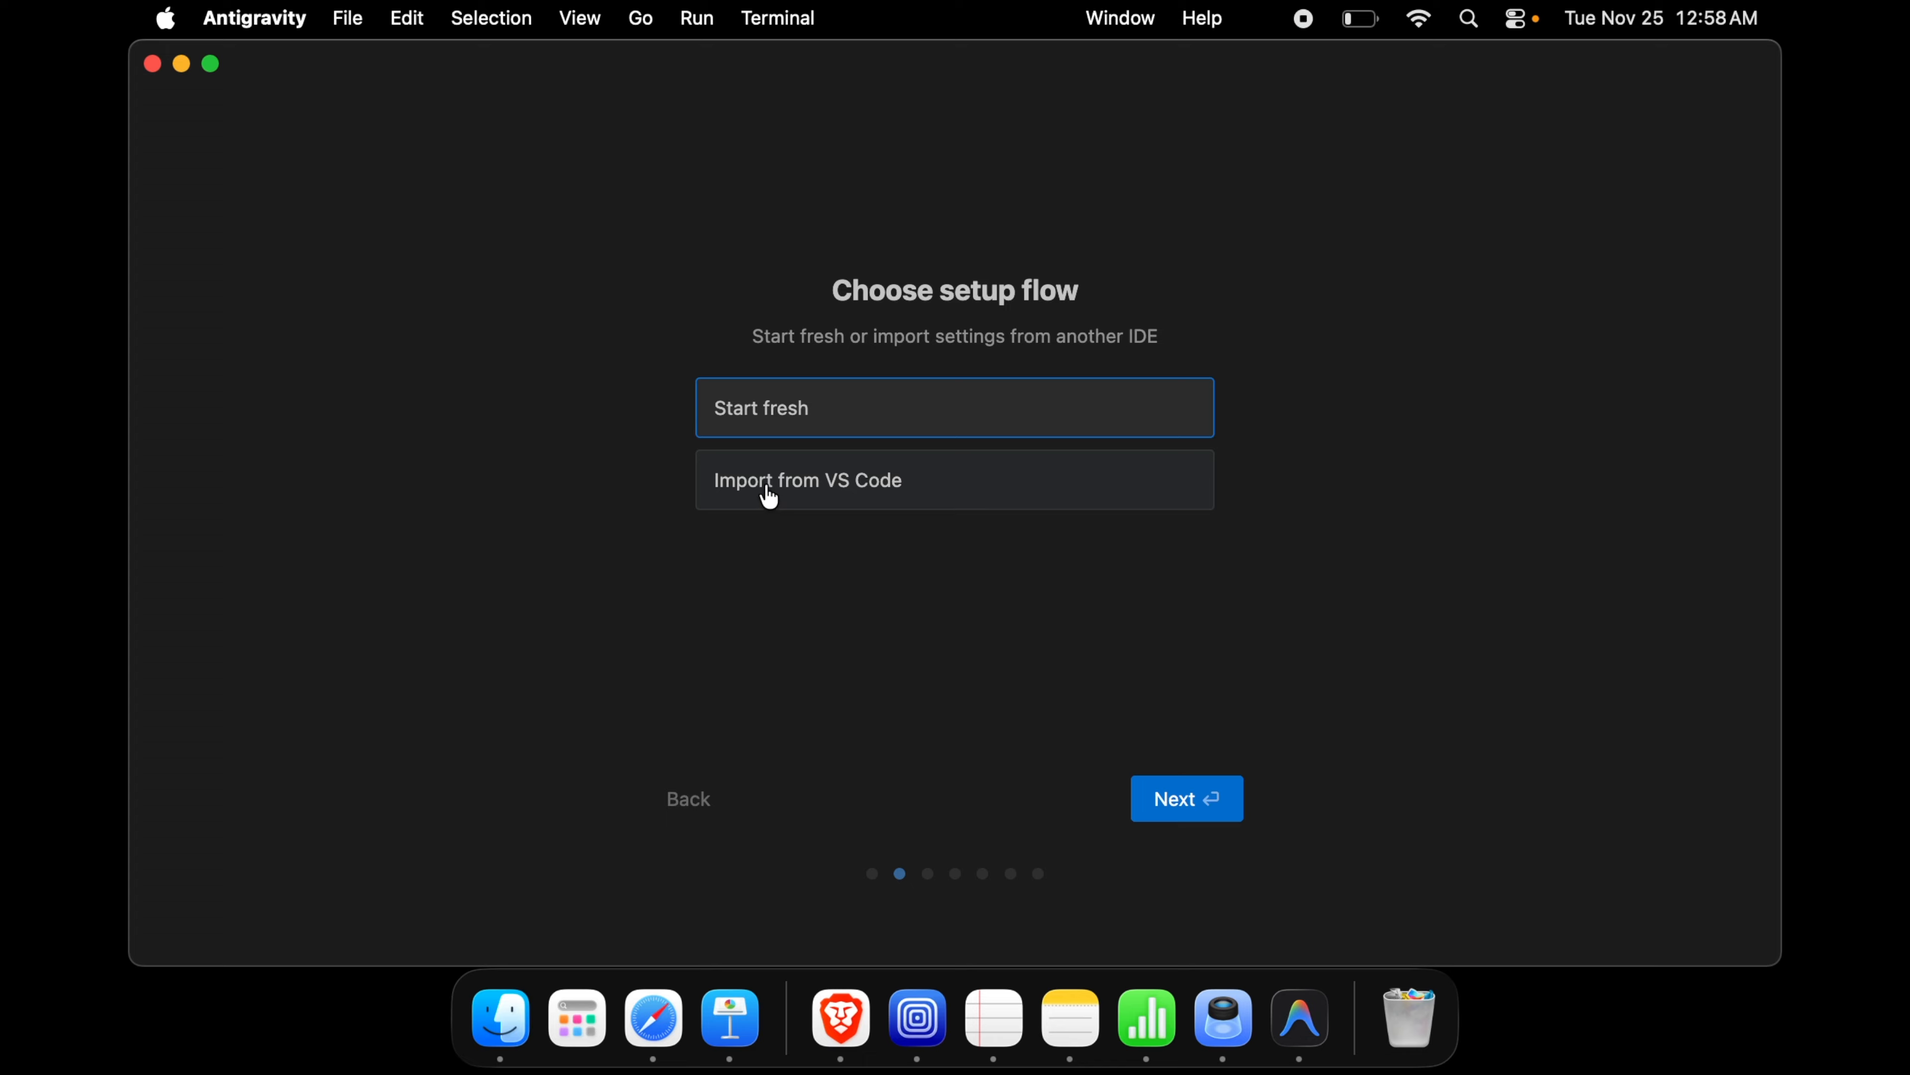
{"action": "left_click", "coordinate": [836, 420]}
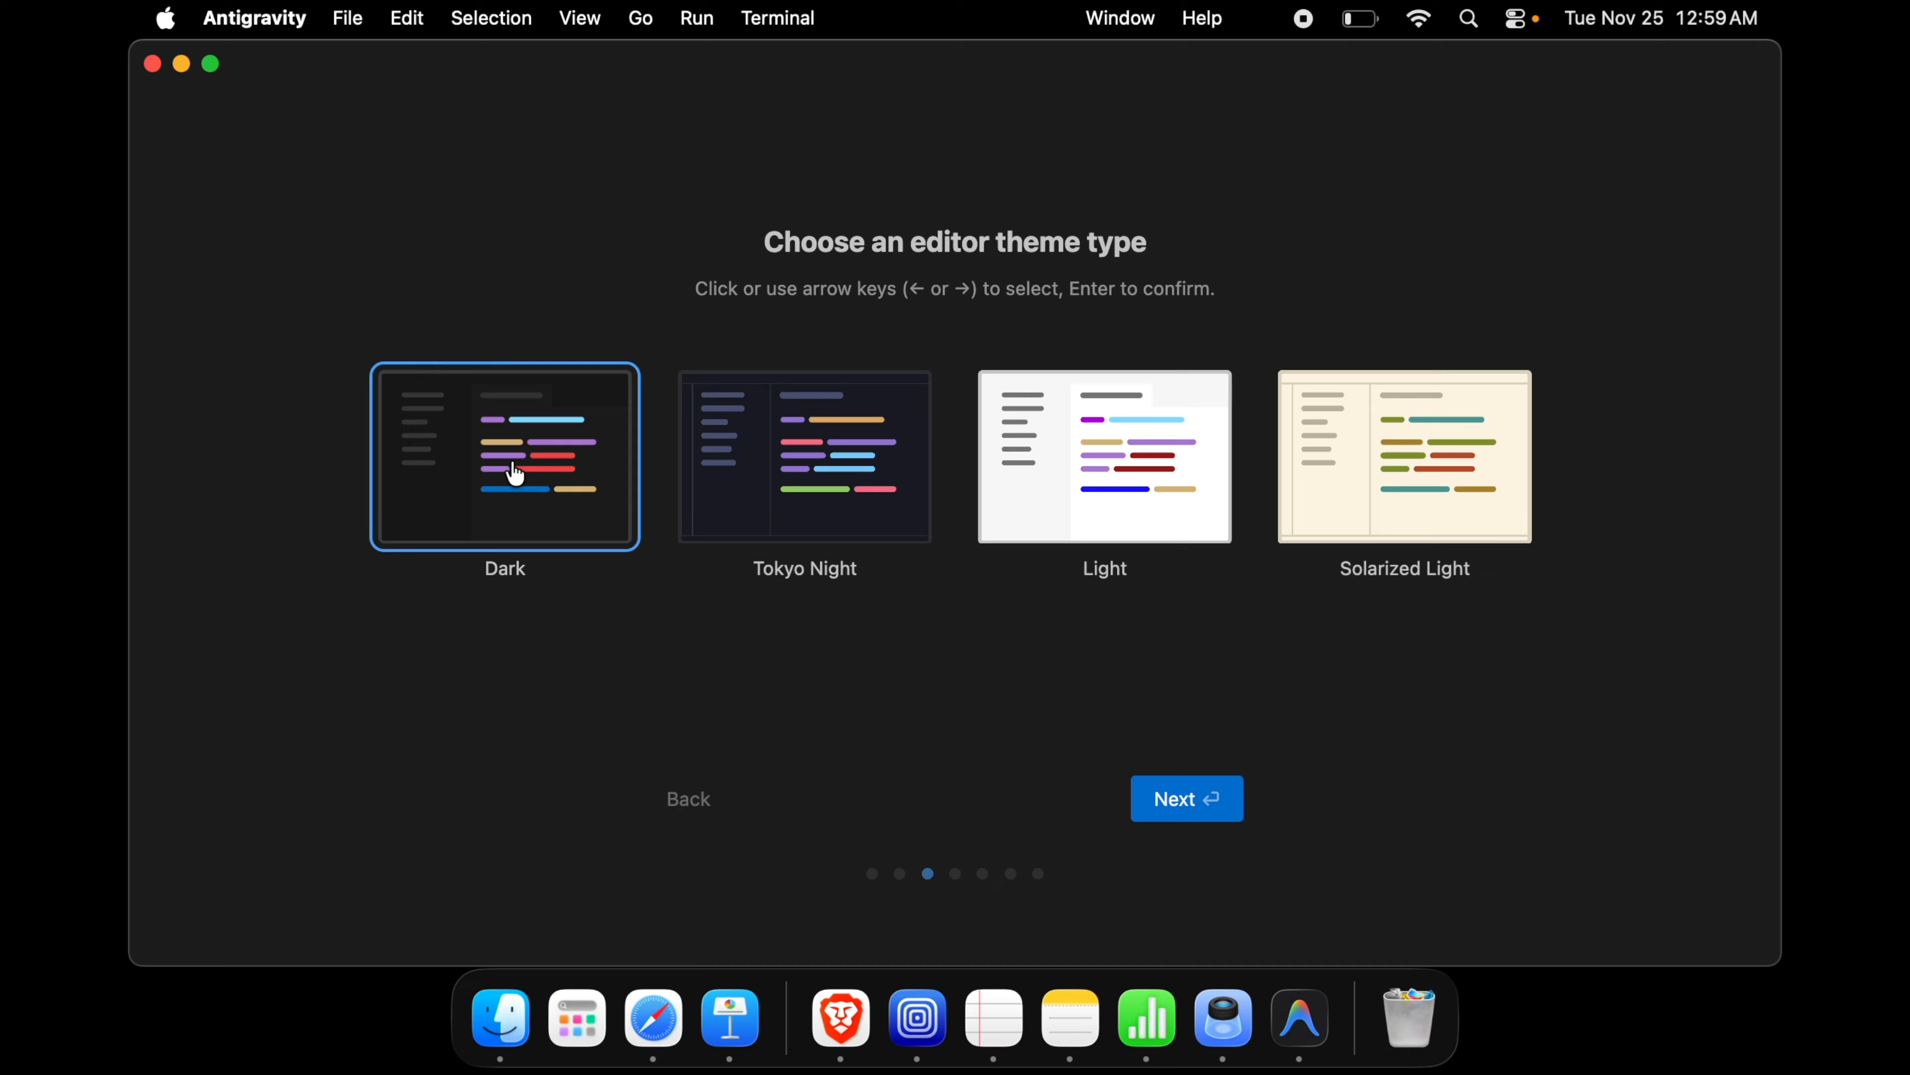
{"action": "left_click", "coordinate": [1192, 802]}
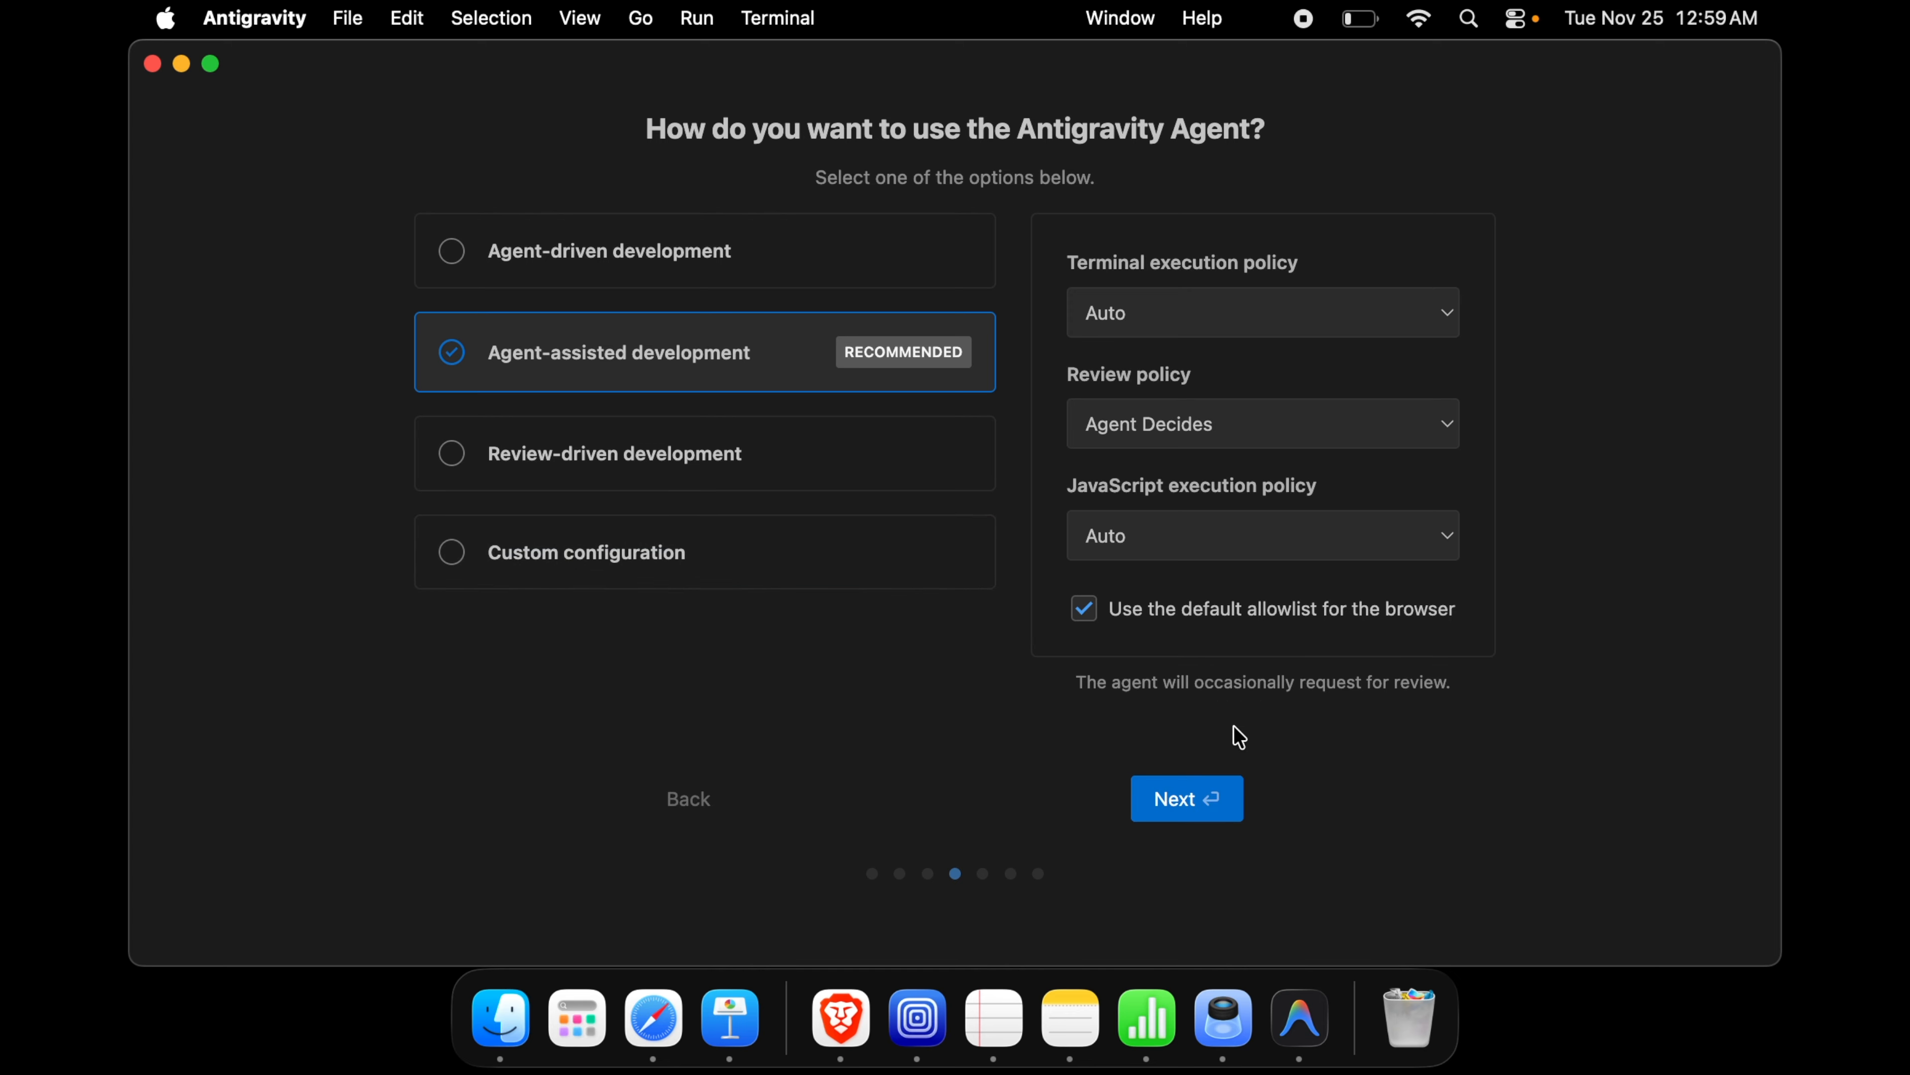
Step: Accept Agent-assisted development and default Normal keybindings, extensions and command-line install
{"action": "left_click", "coordinate": [1192, 801]}
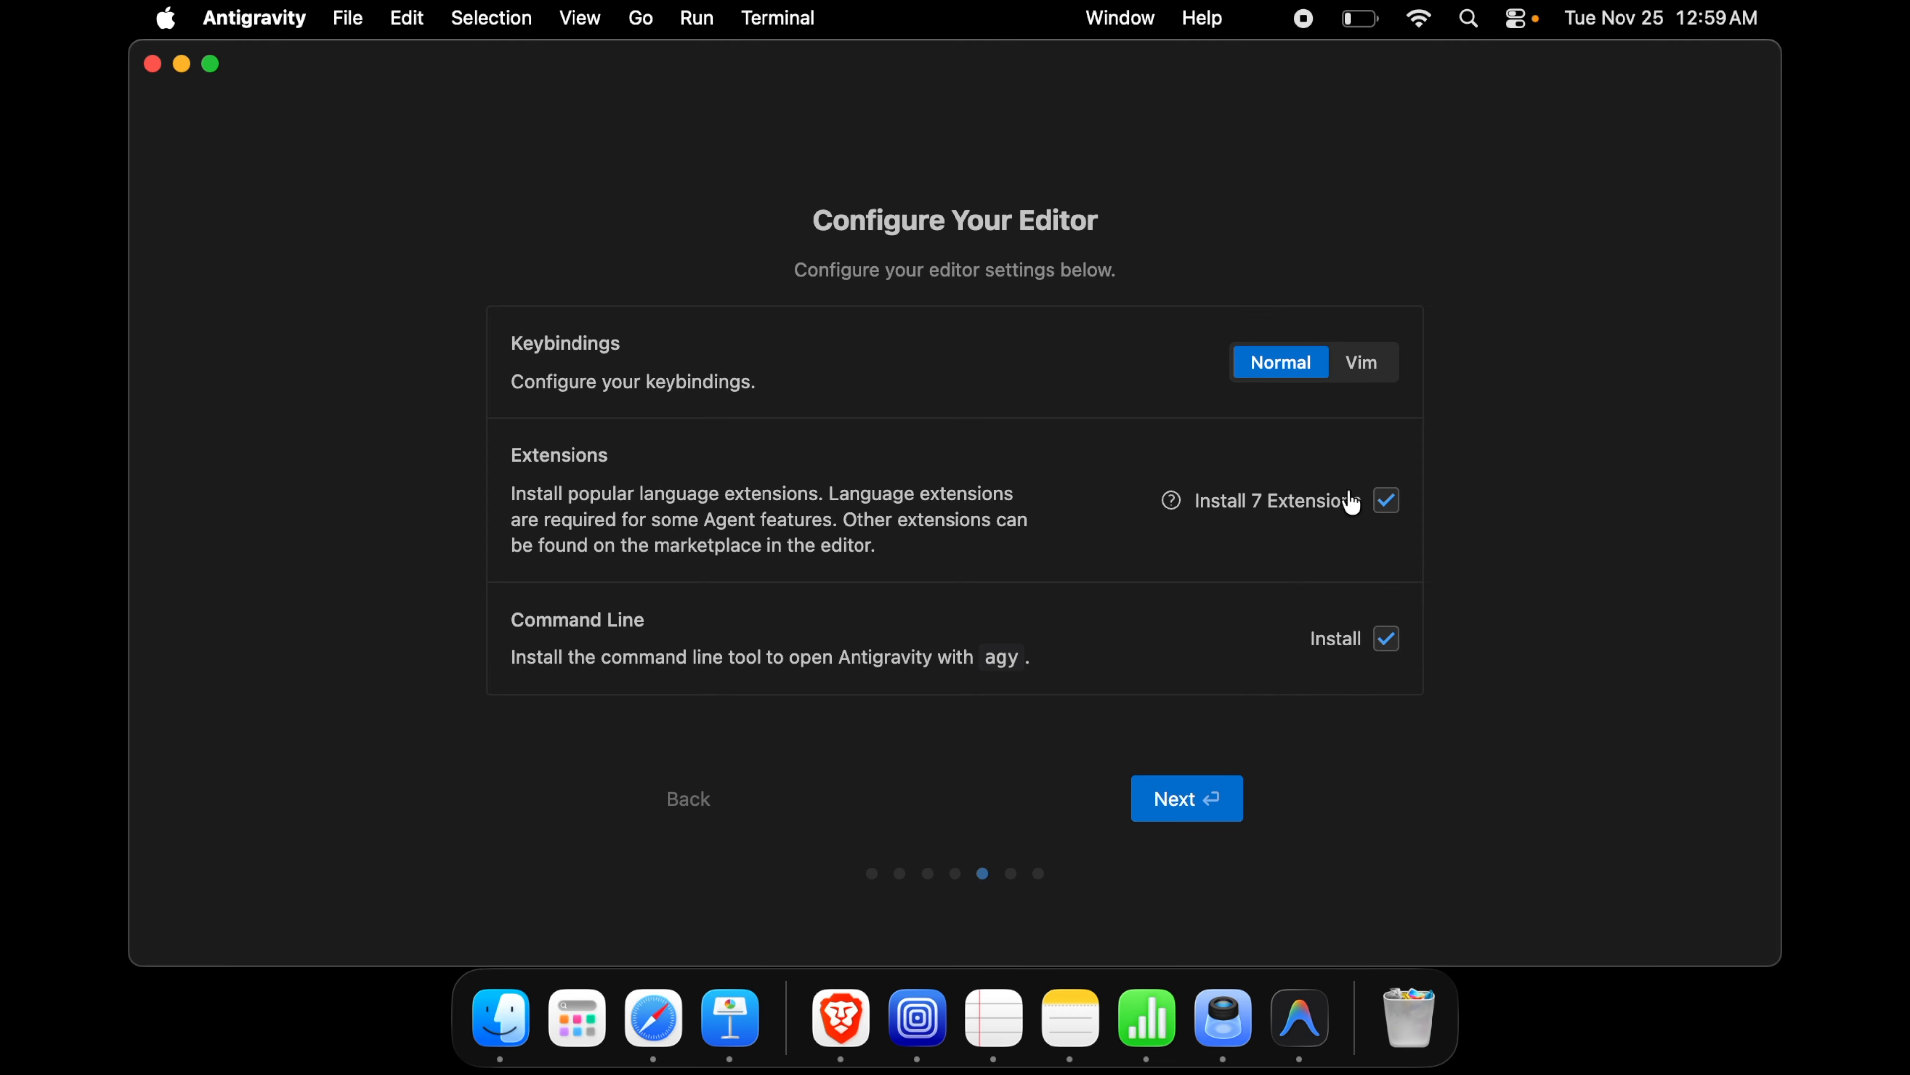
{"action": "mouse_move", "coordinate": [1178, 502]}
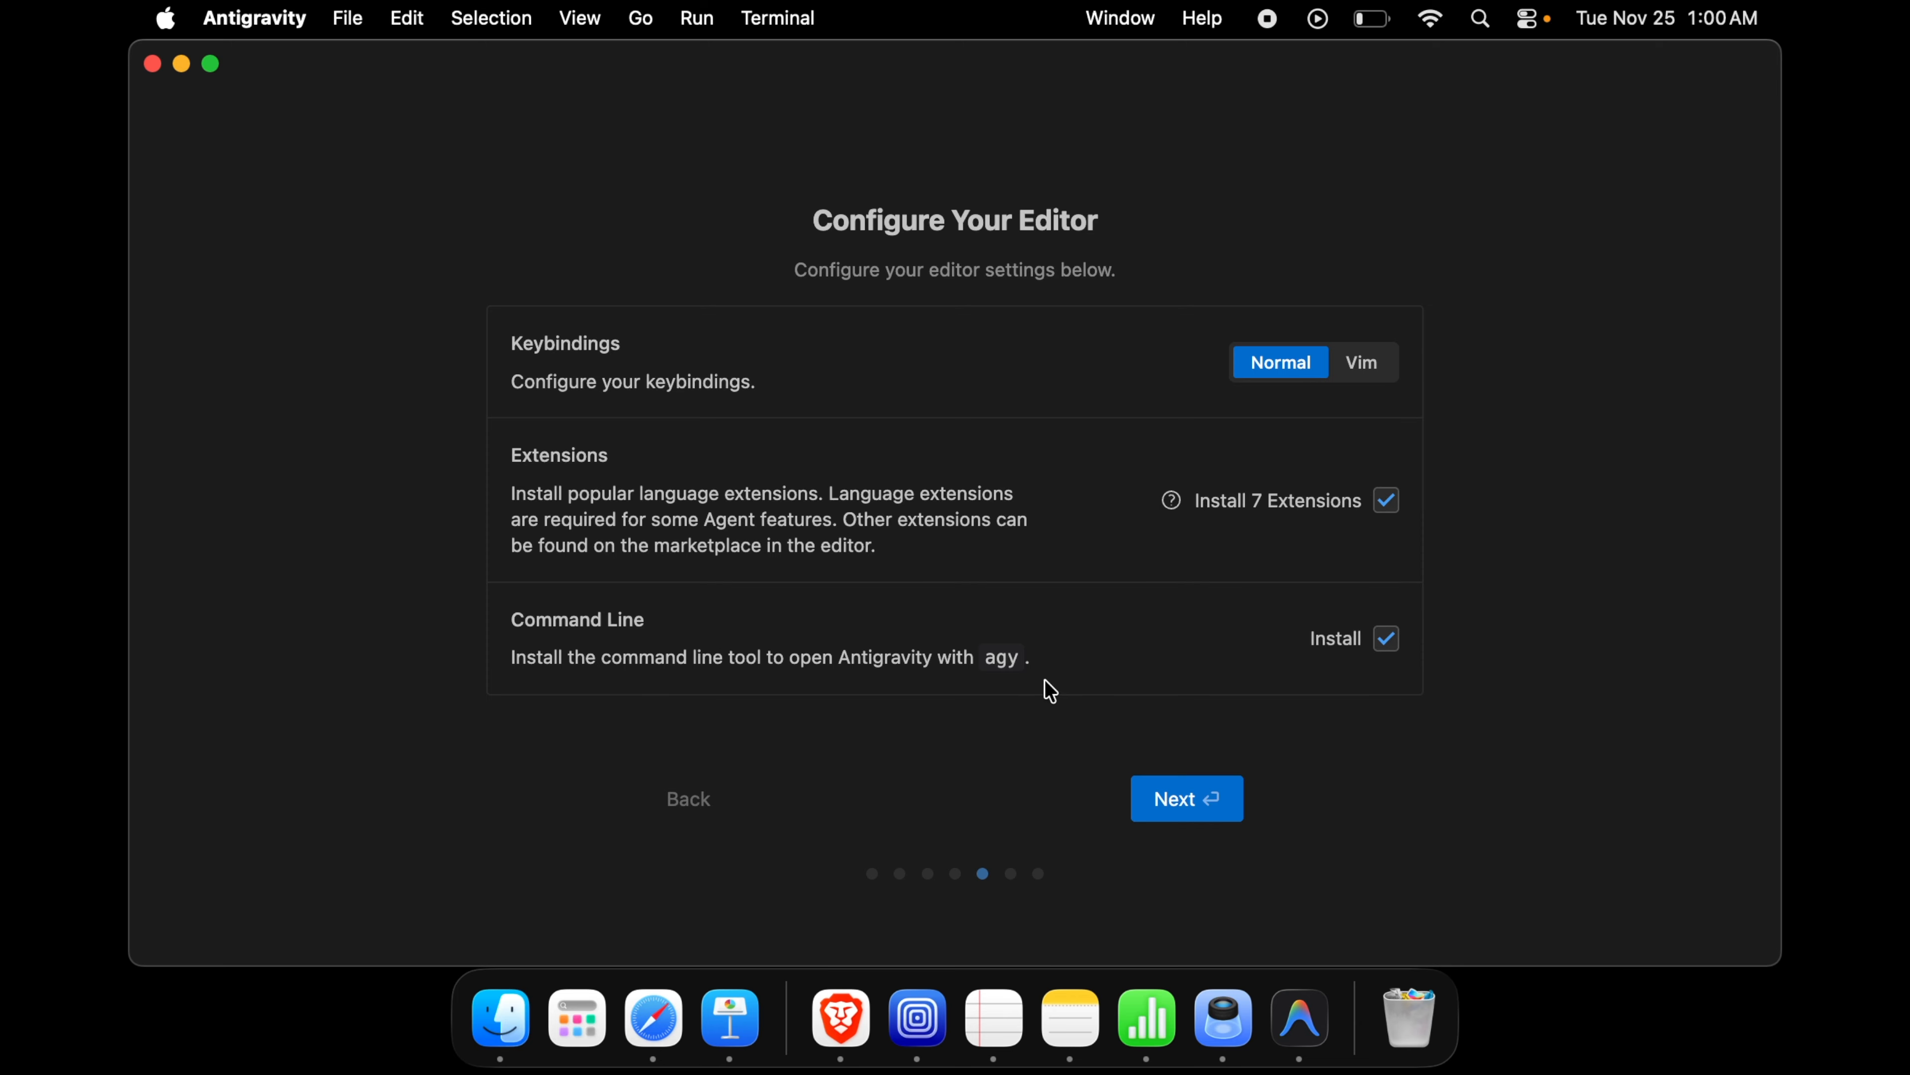
{"action": "left_click", "coordinate": [1198, 799]}
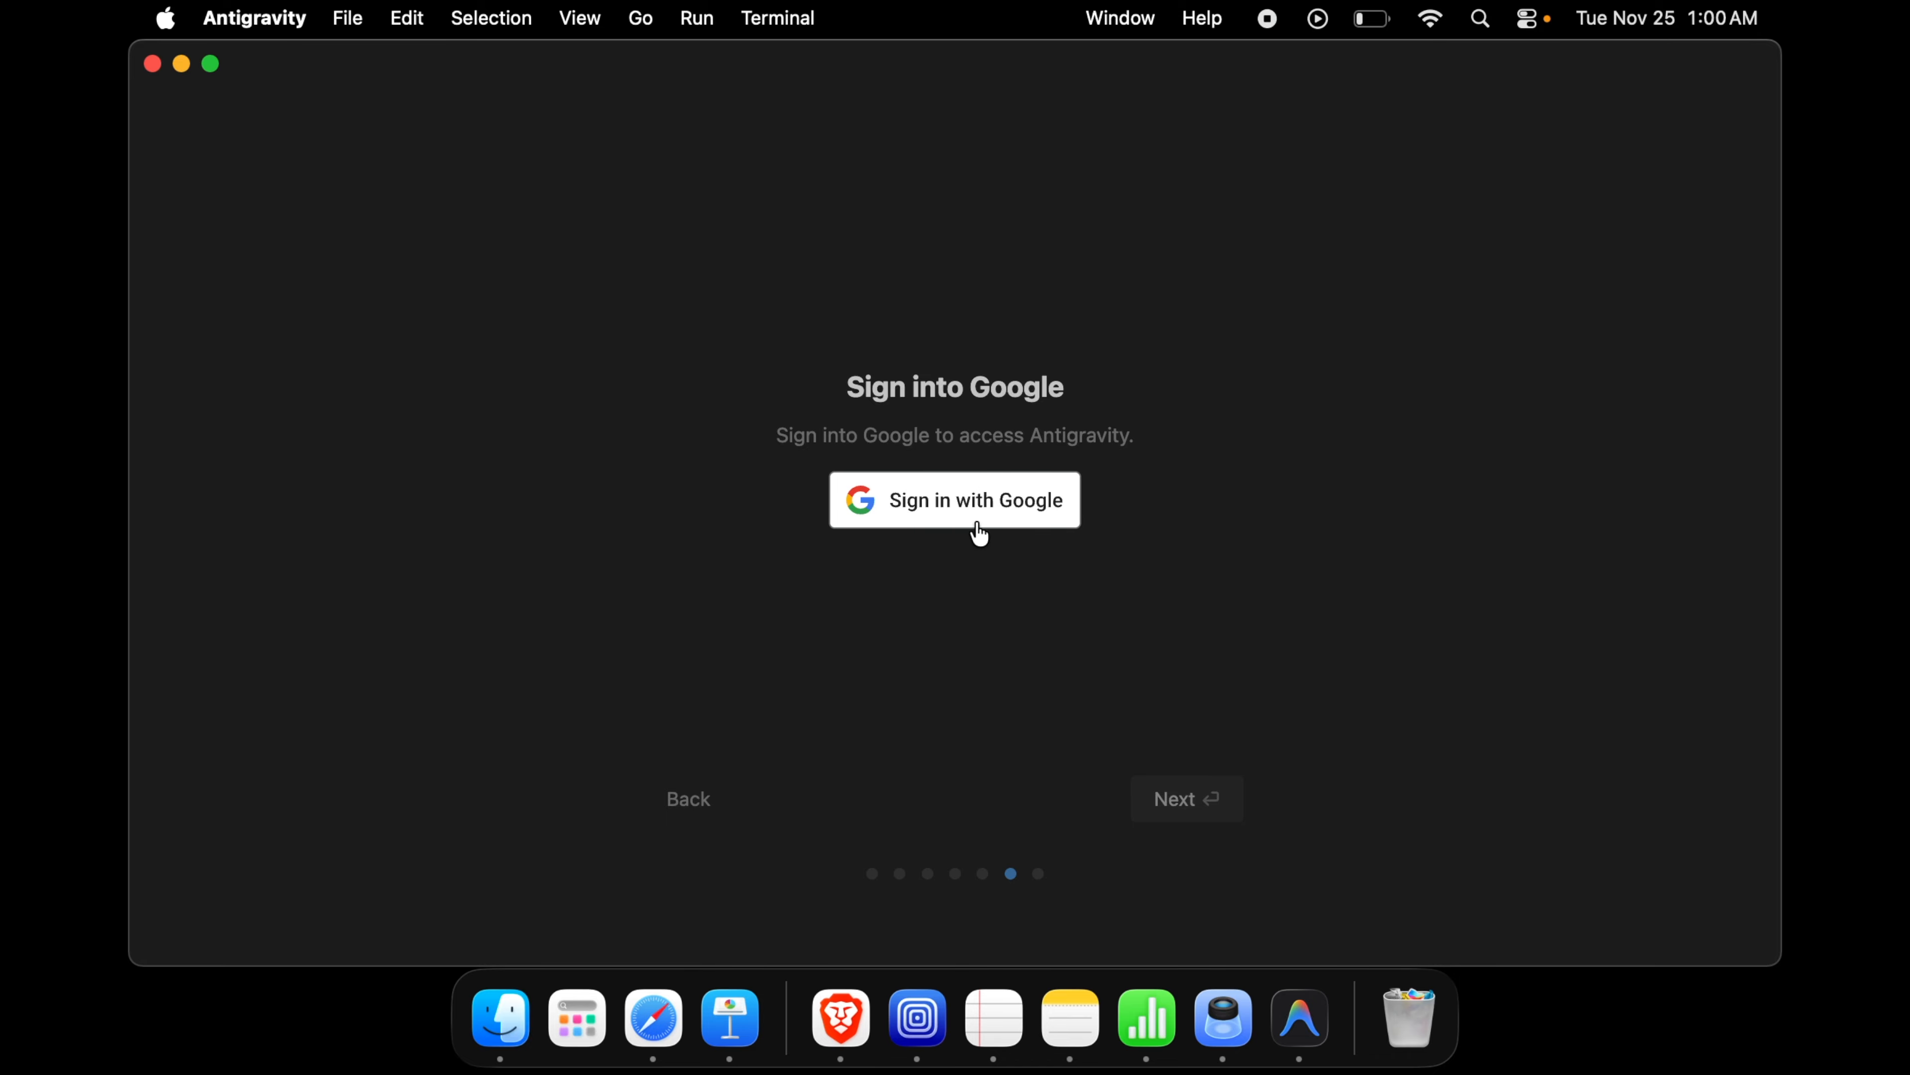
Step: Start Google sign-in and submit the account e-mail and password
{"action": "left_click", "coordinate": [959, 502]}
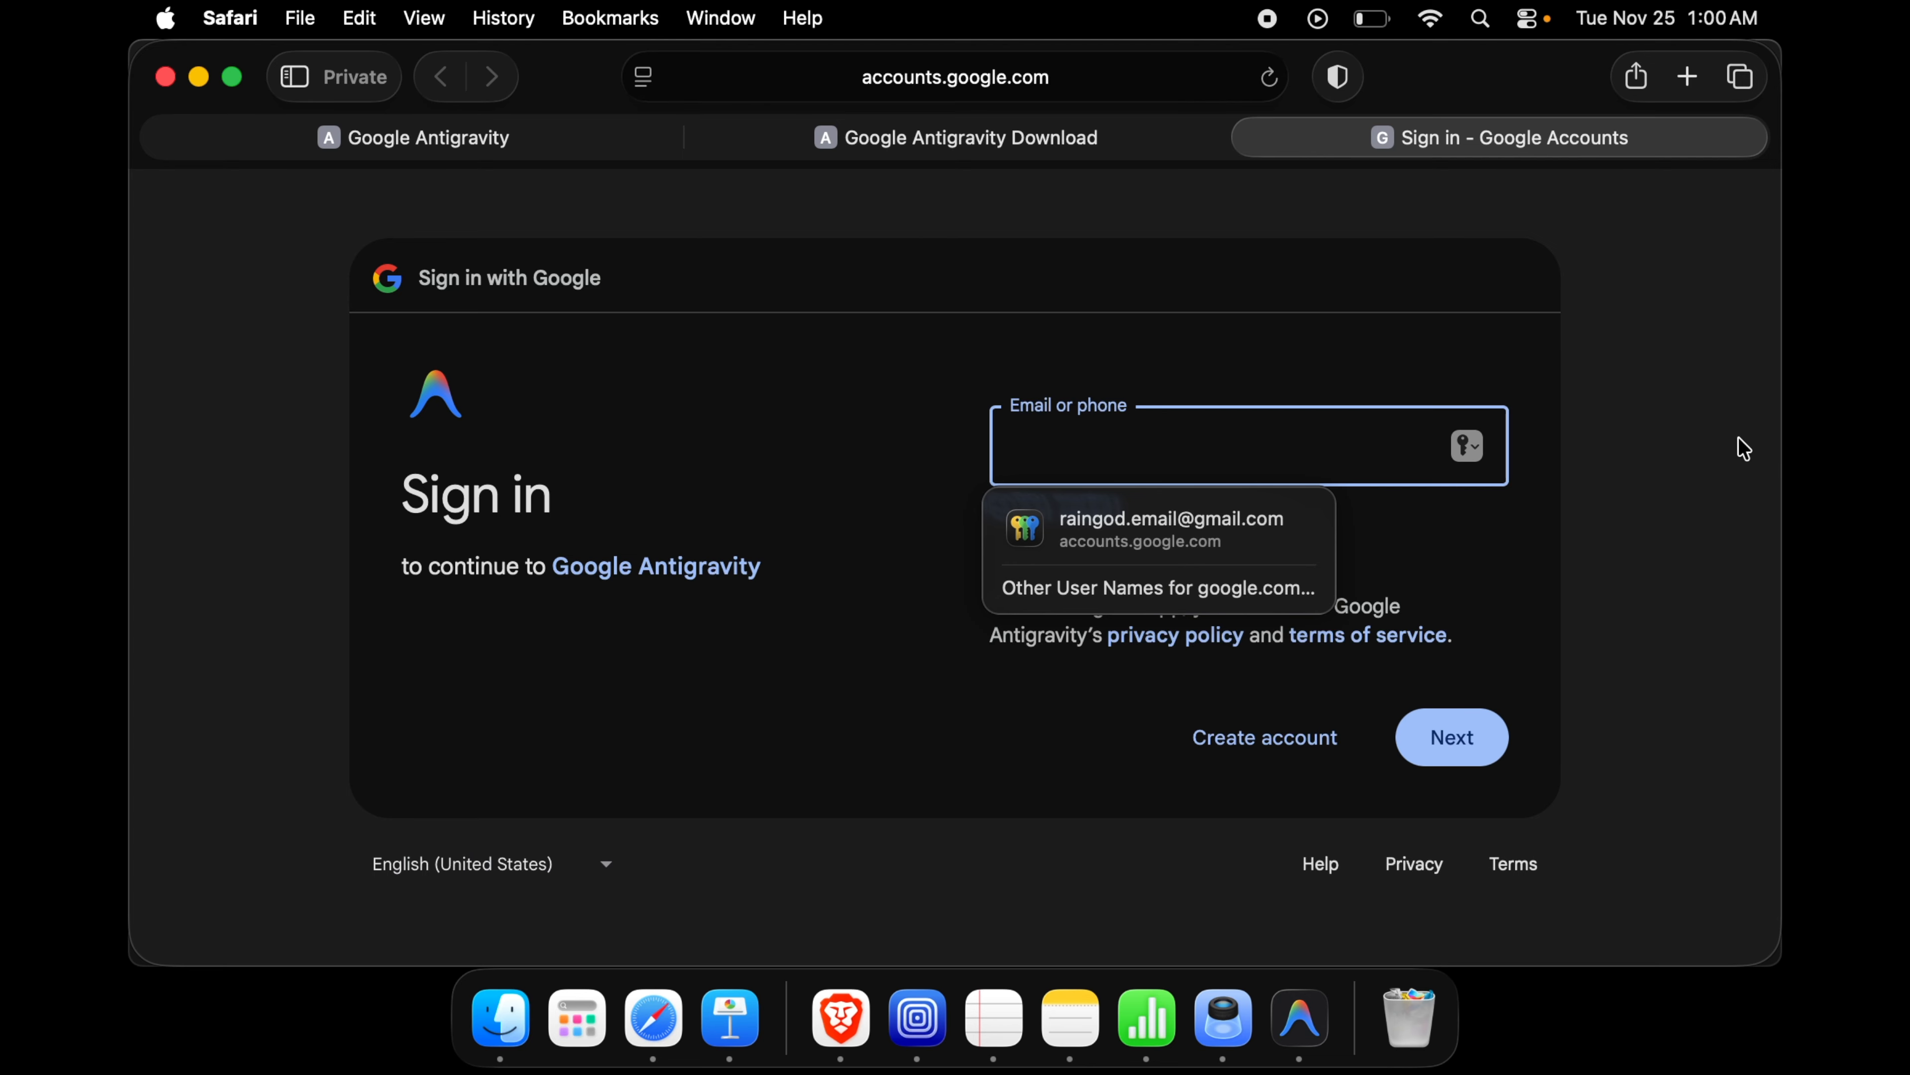
{"action": "left_click", "coordinate": [1697, 444]}
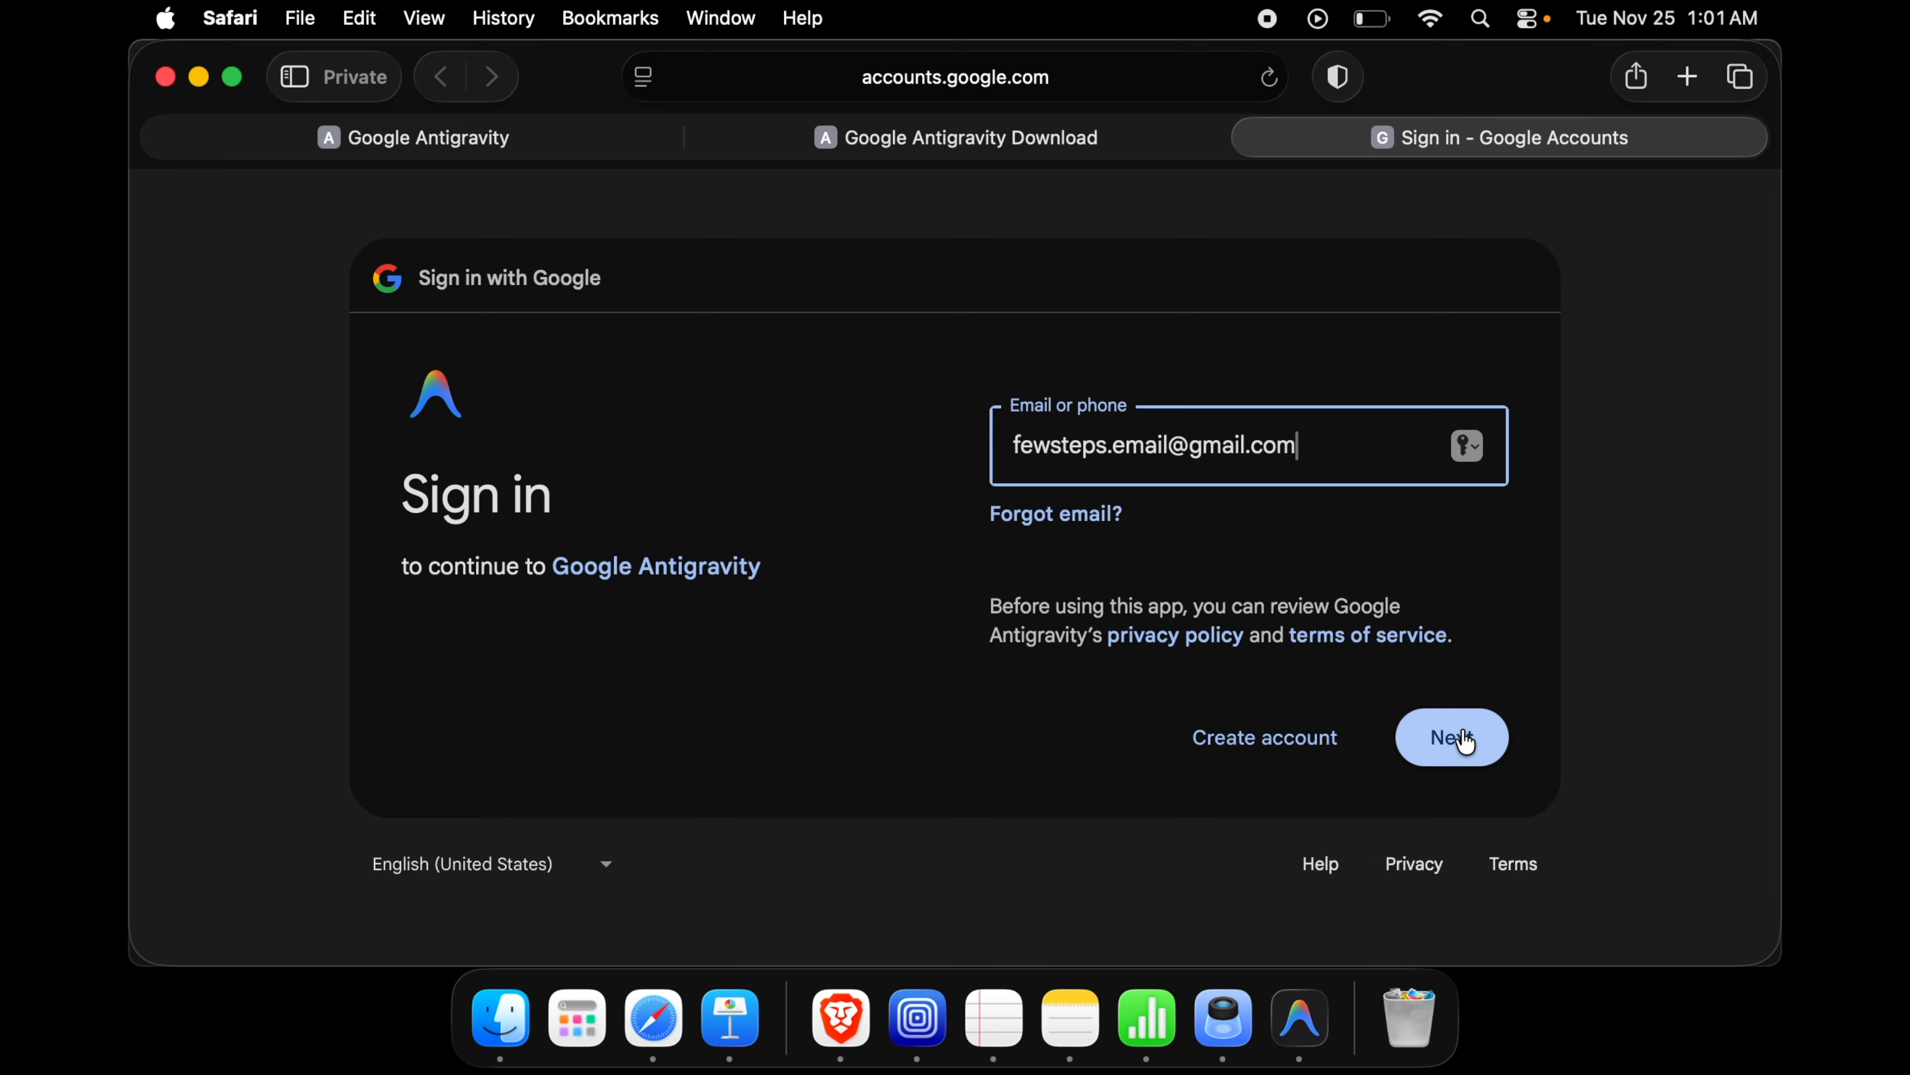
{"action": "left_click", "coordinate": [1461, 741]}
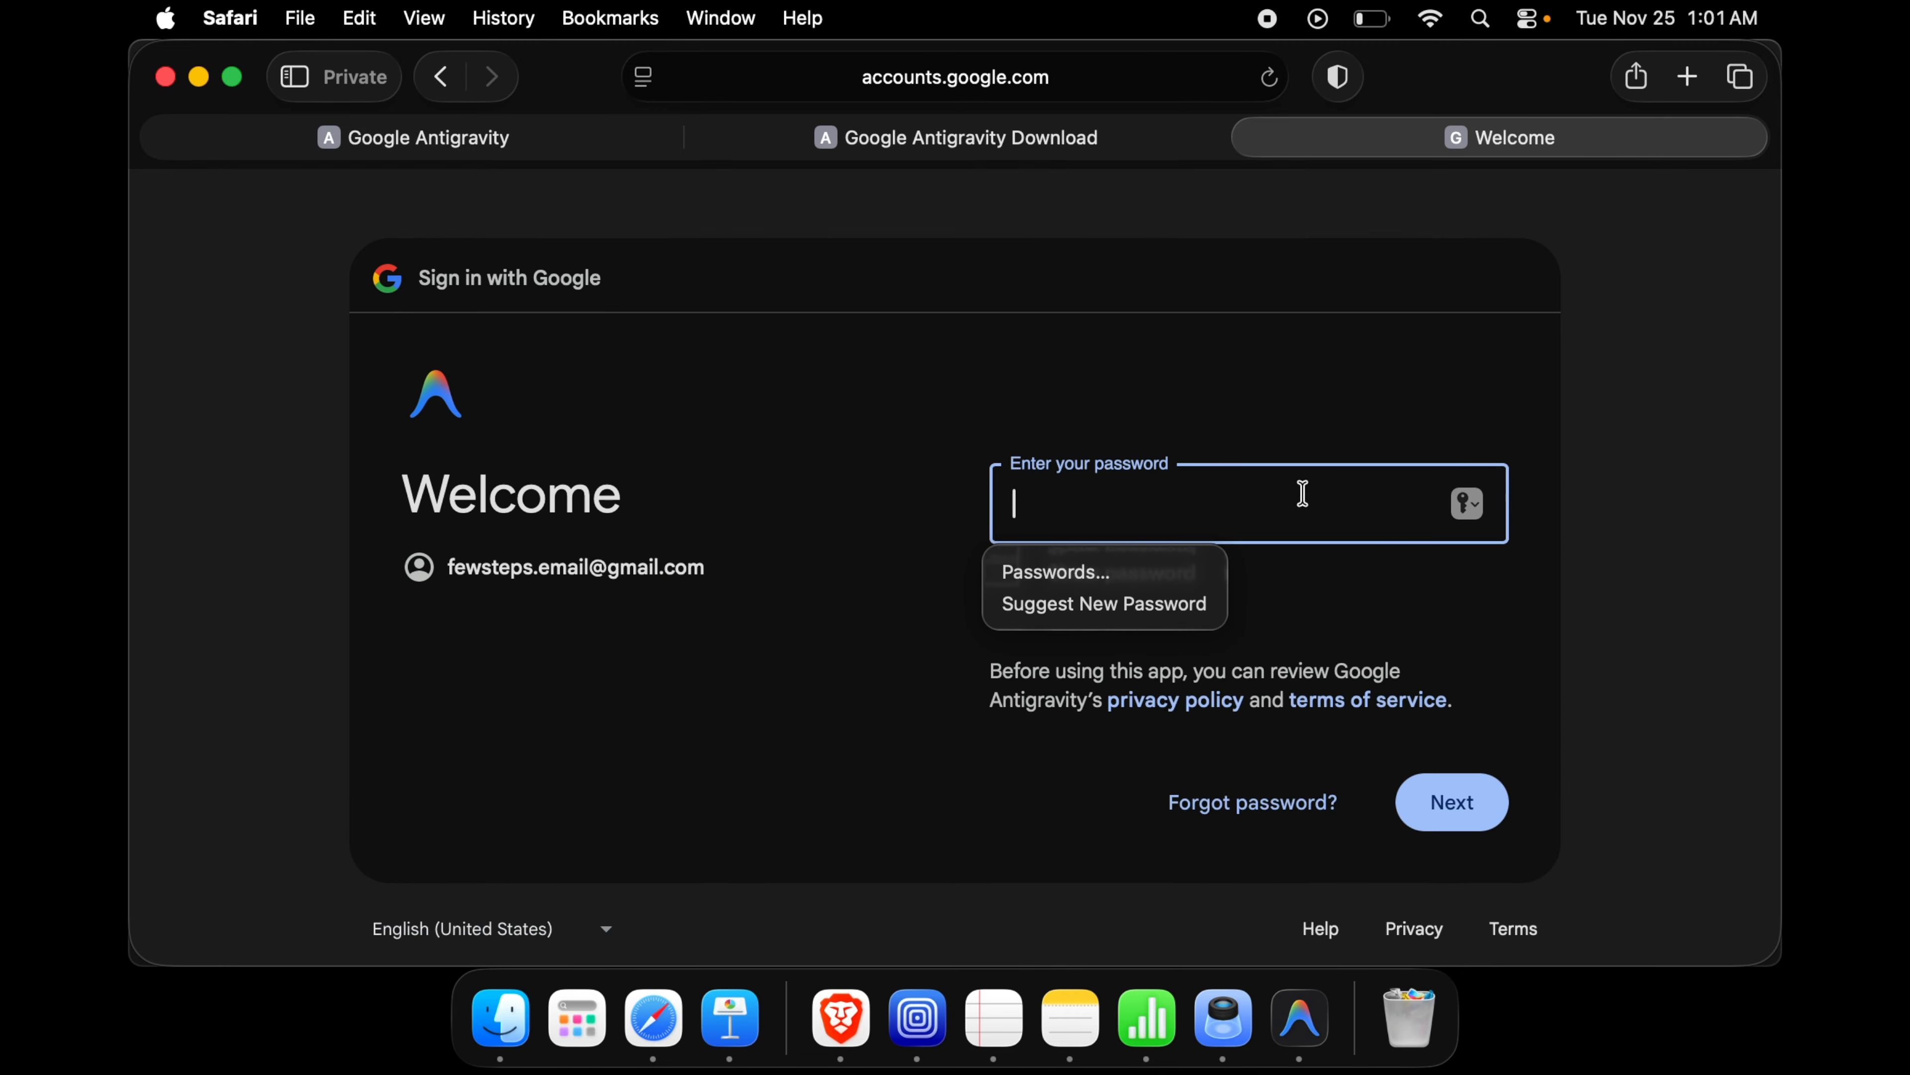
{"action": "key", "text": "super+v"}
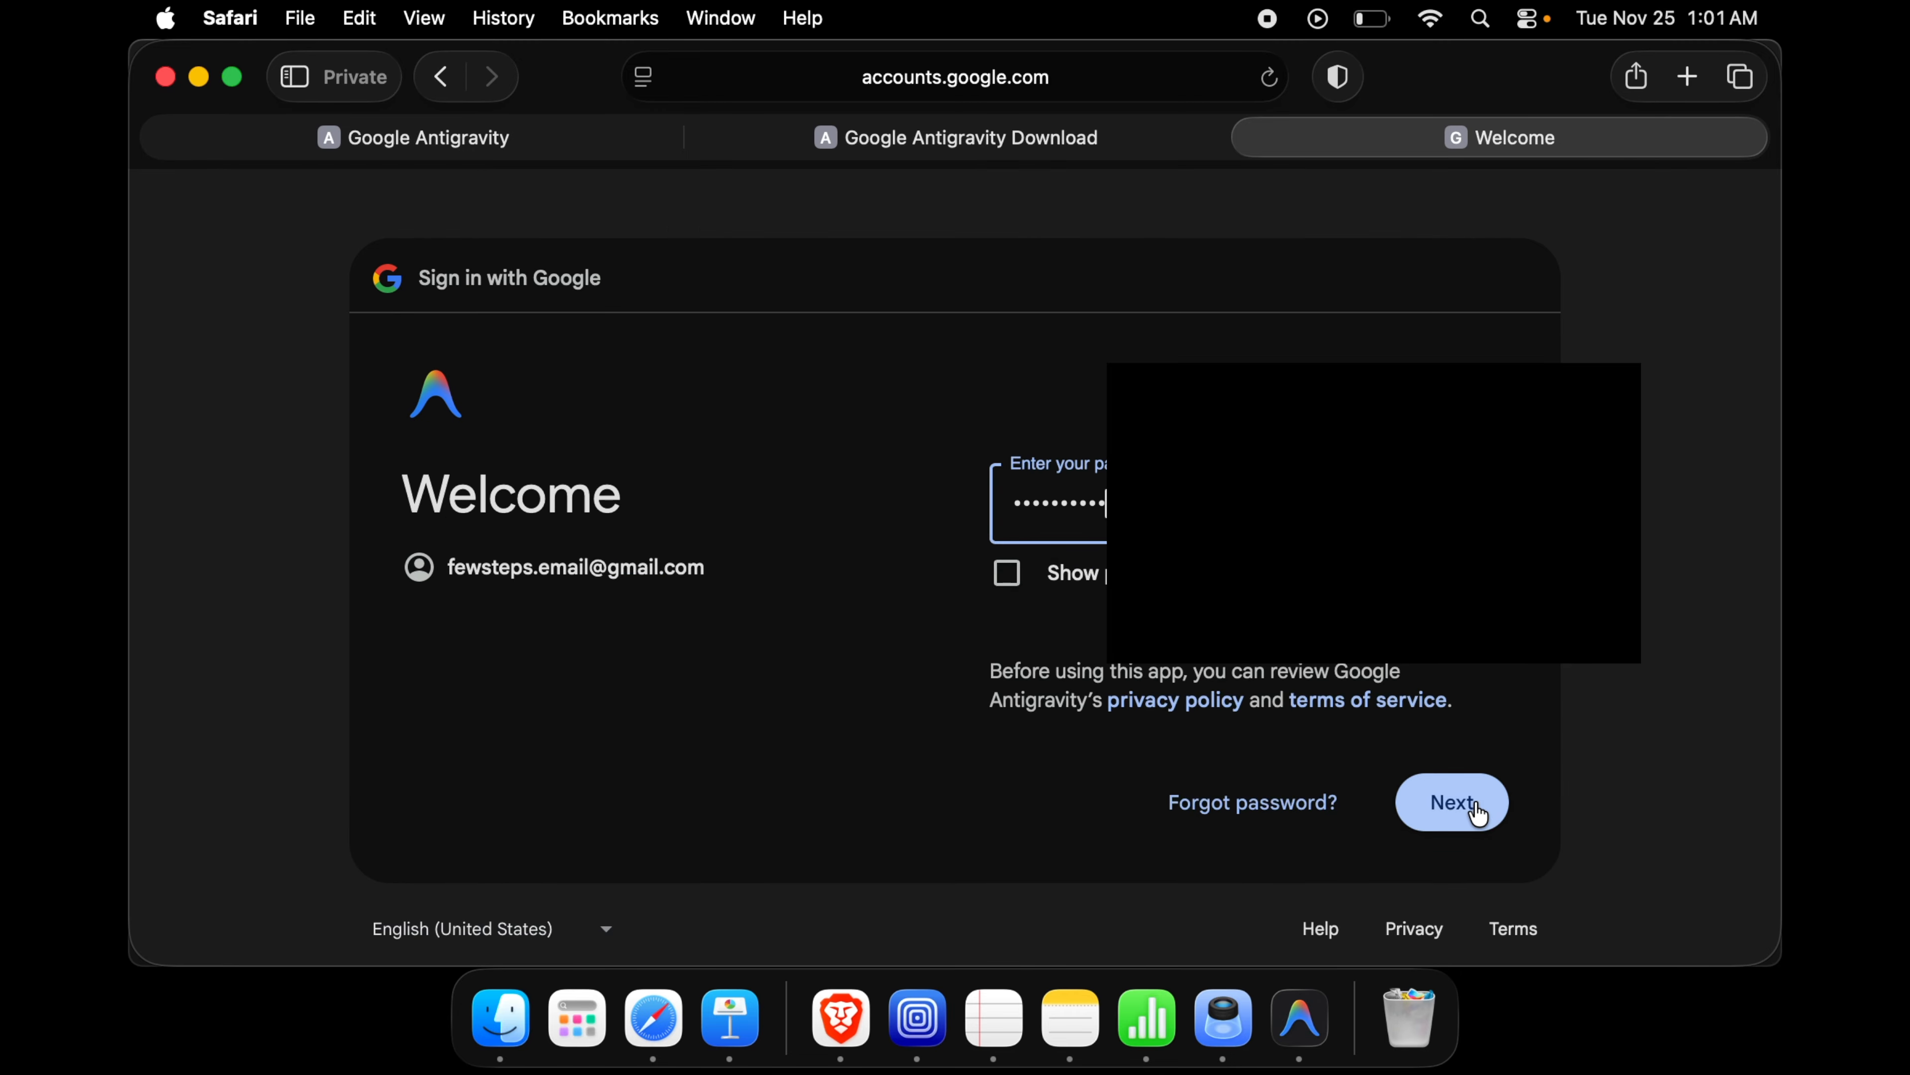
{"action": "left_click", "coordinate": [1477, 810]}
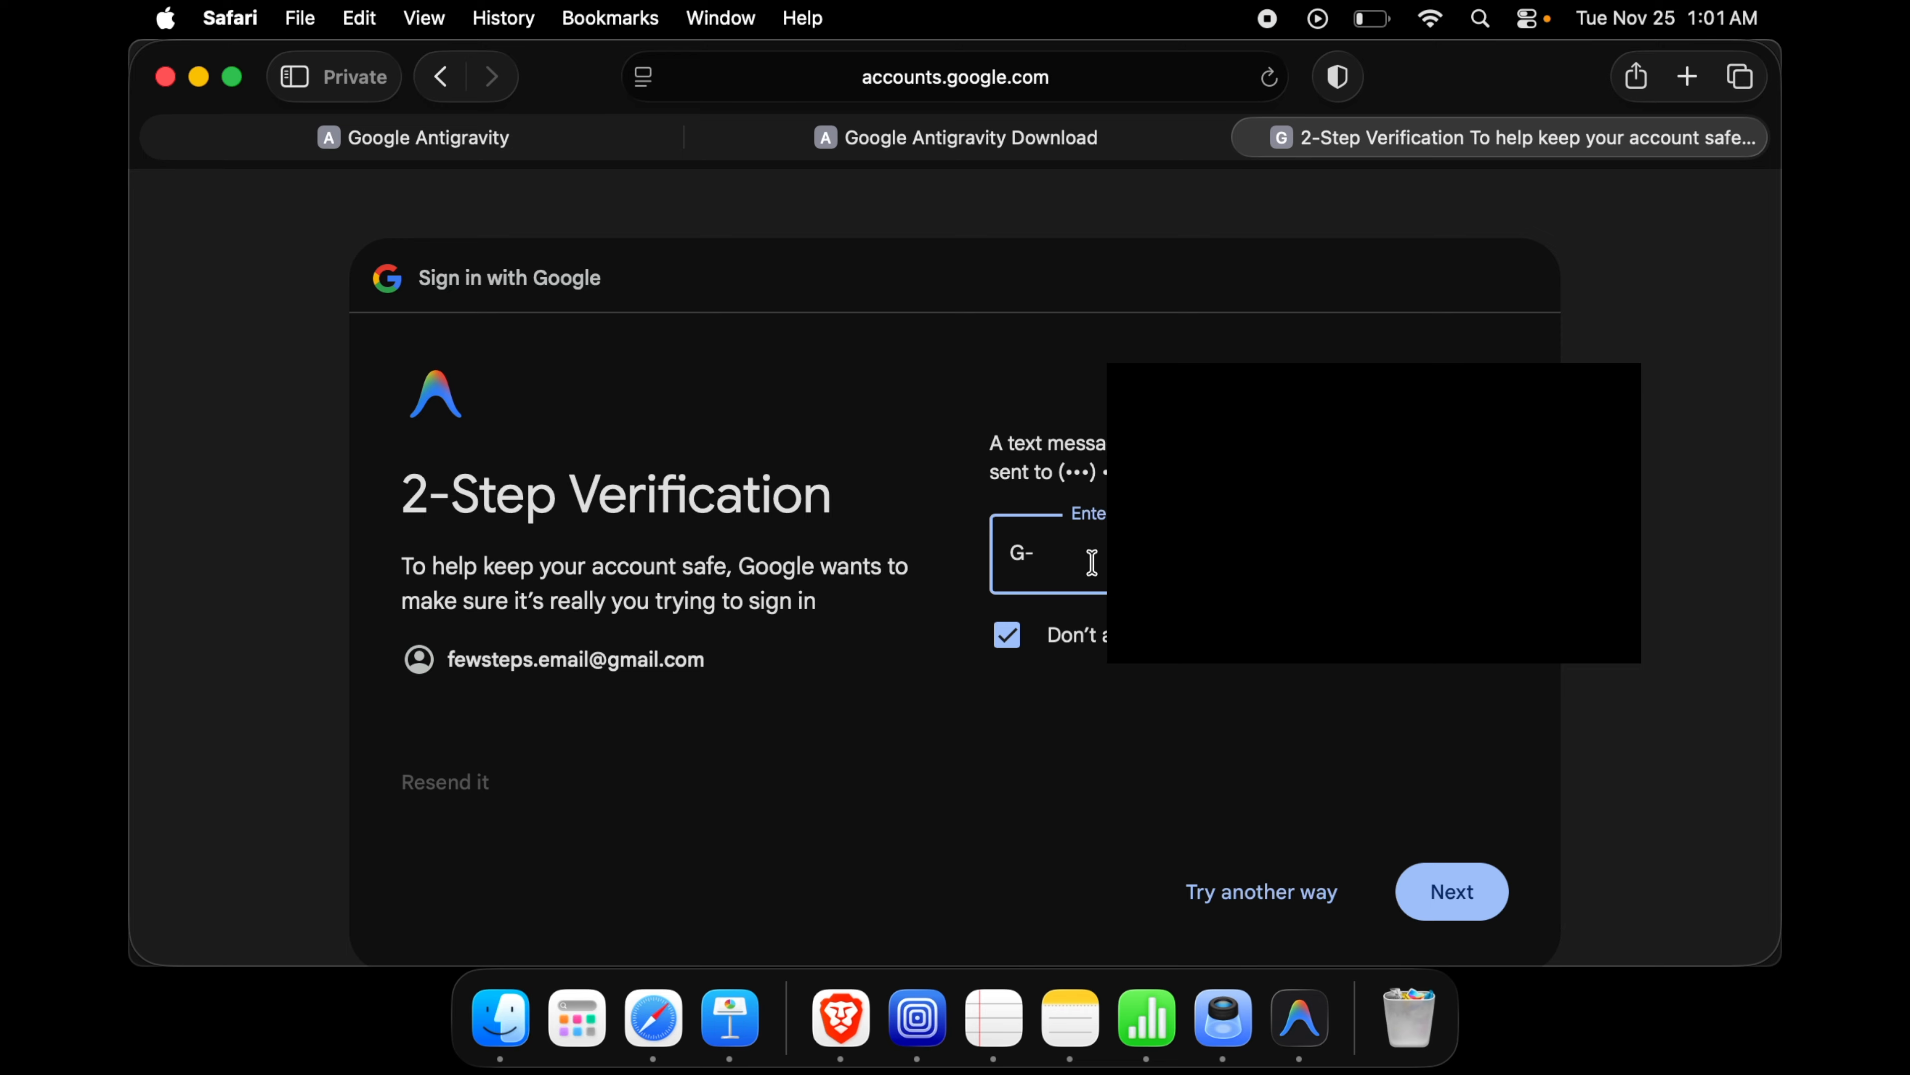
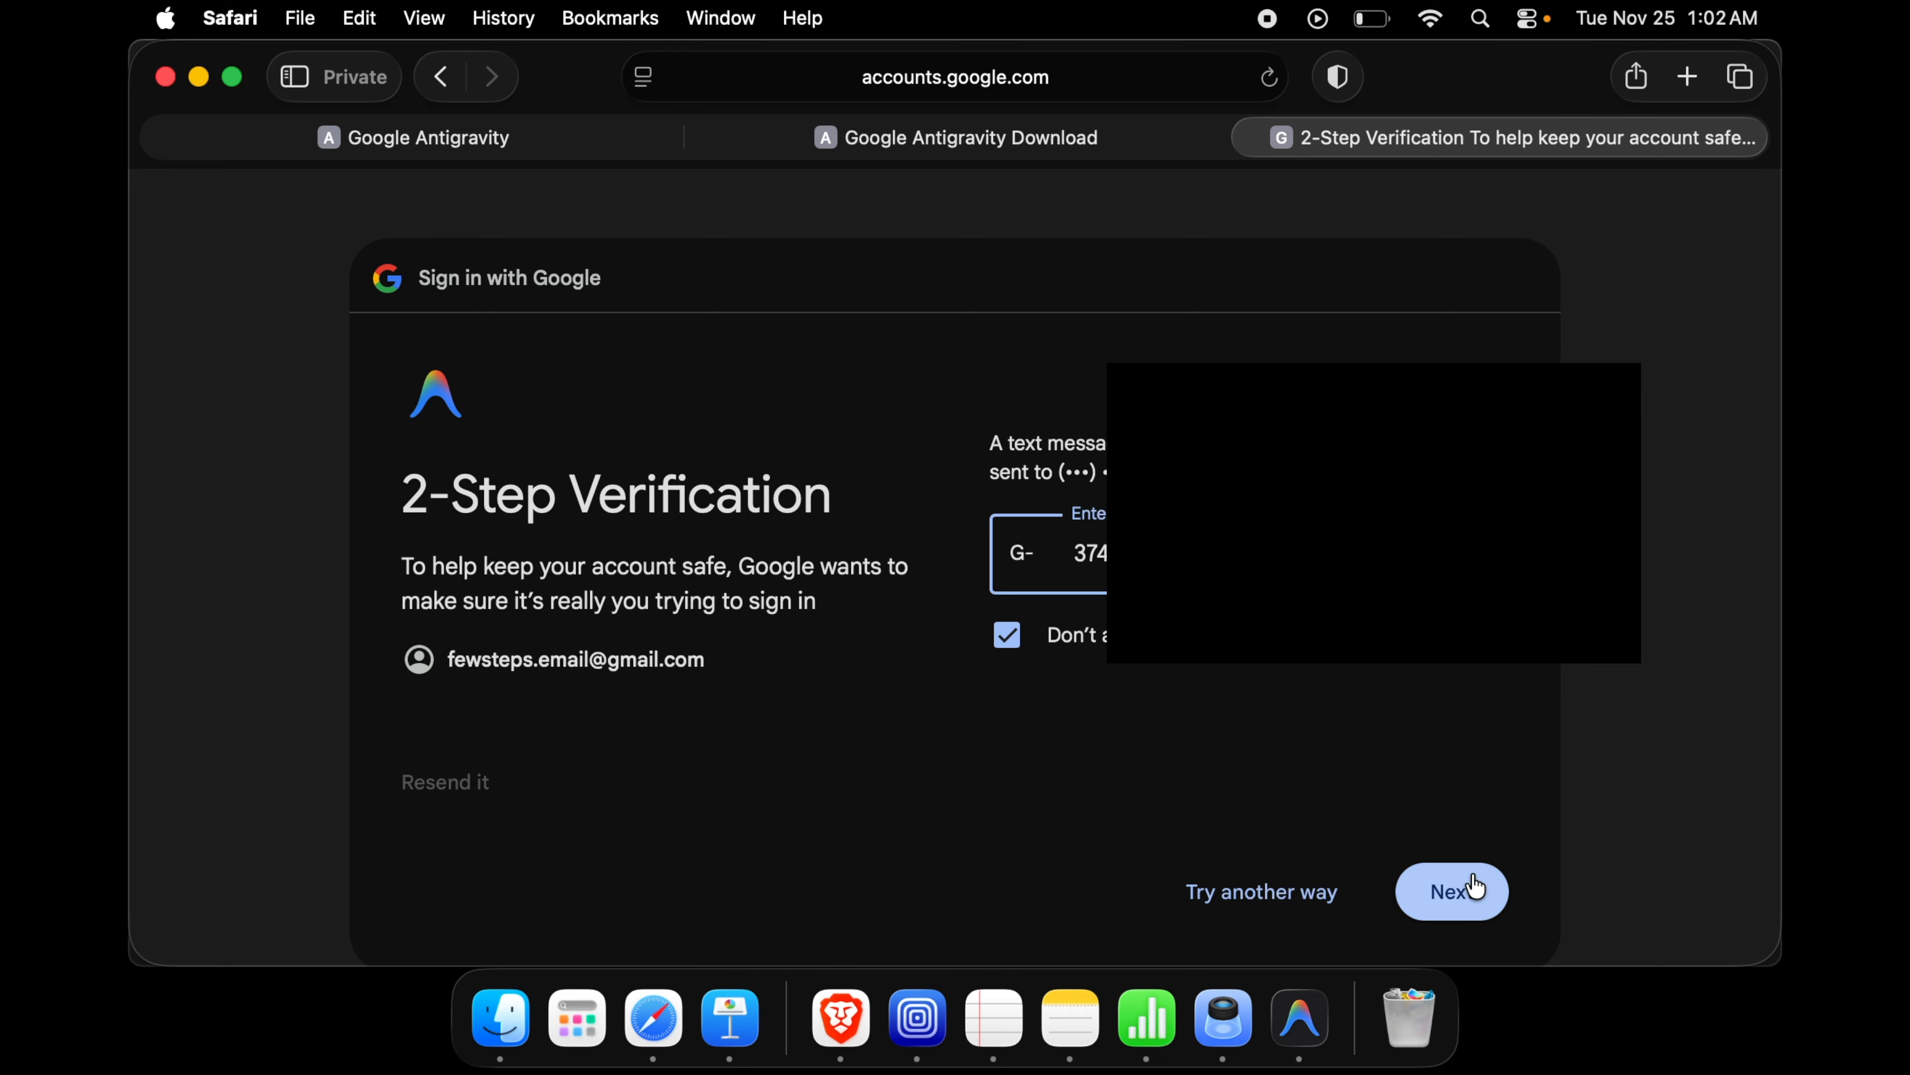
Step: Enter the 2-step verification code, confirm sign-in and let Safari open Antigravity
{"action": "left_click", "coordinate": [1473, 895]}
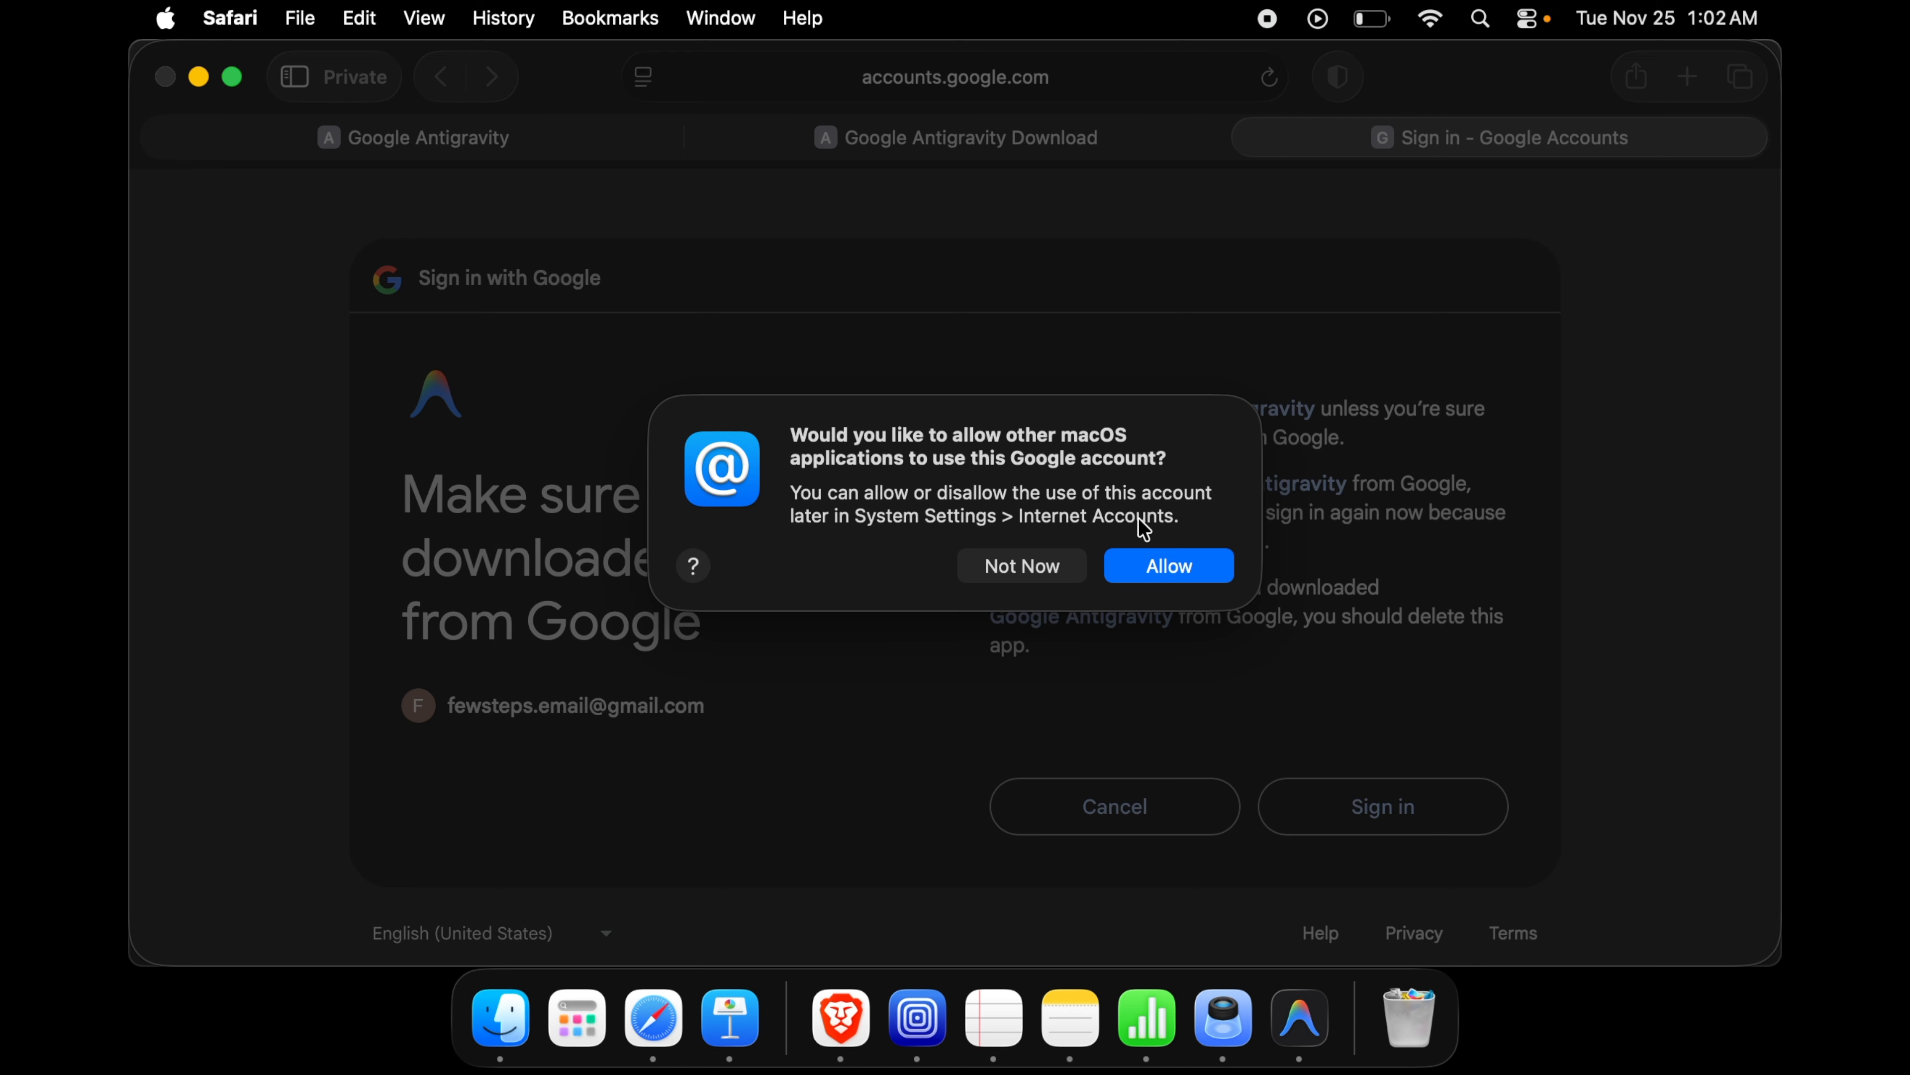
{"action": "left_click", "coordinate": [1032, 578]}
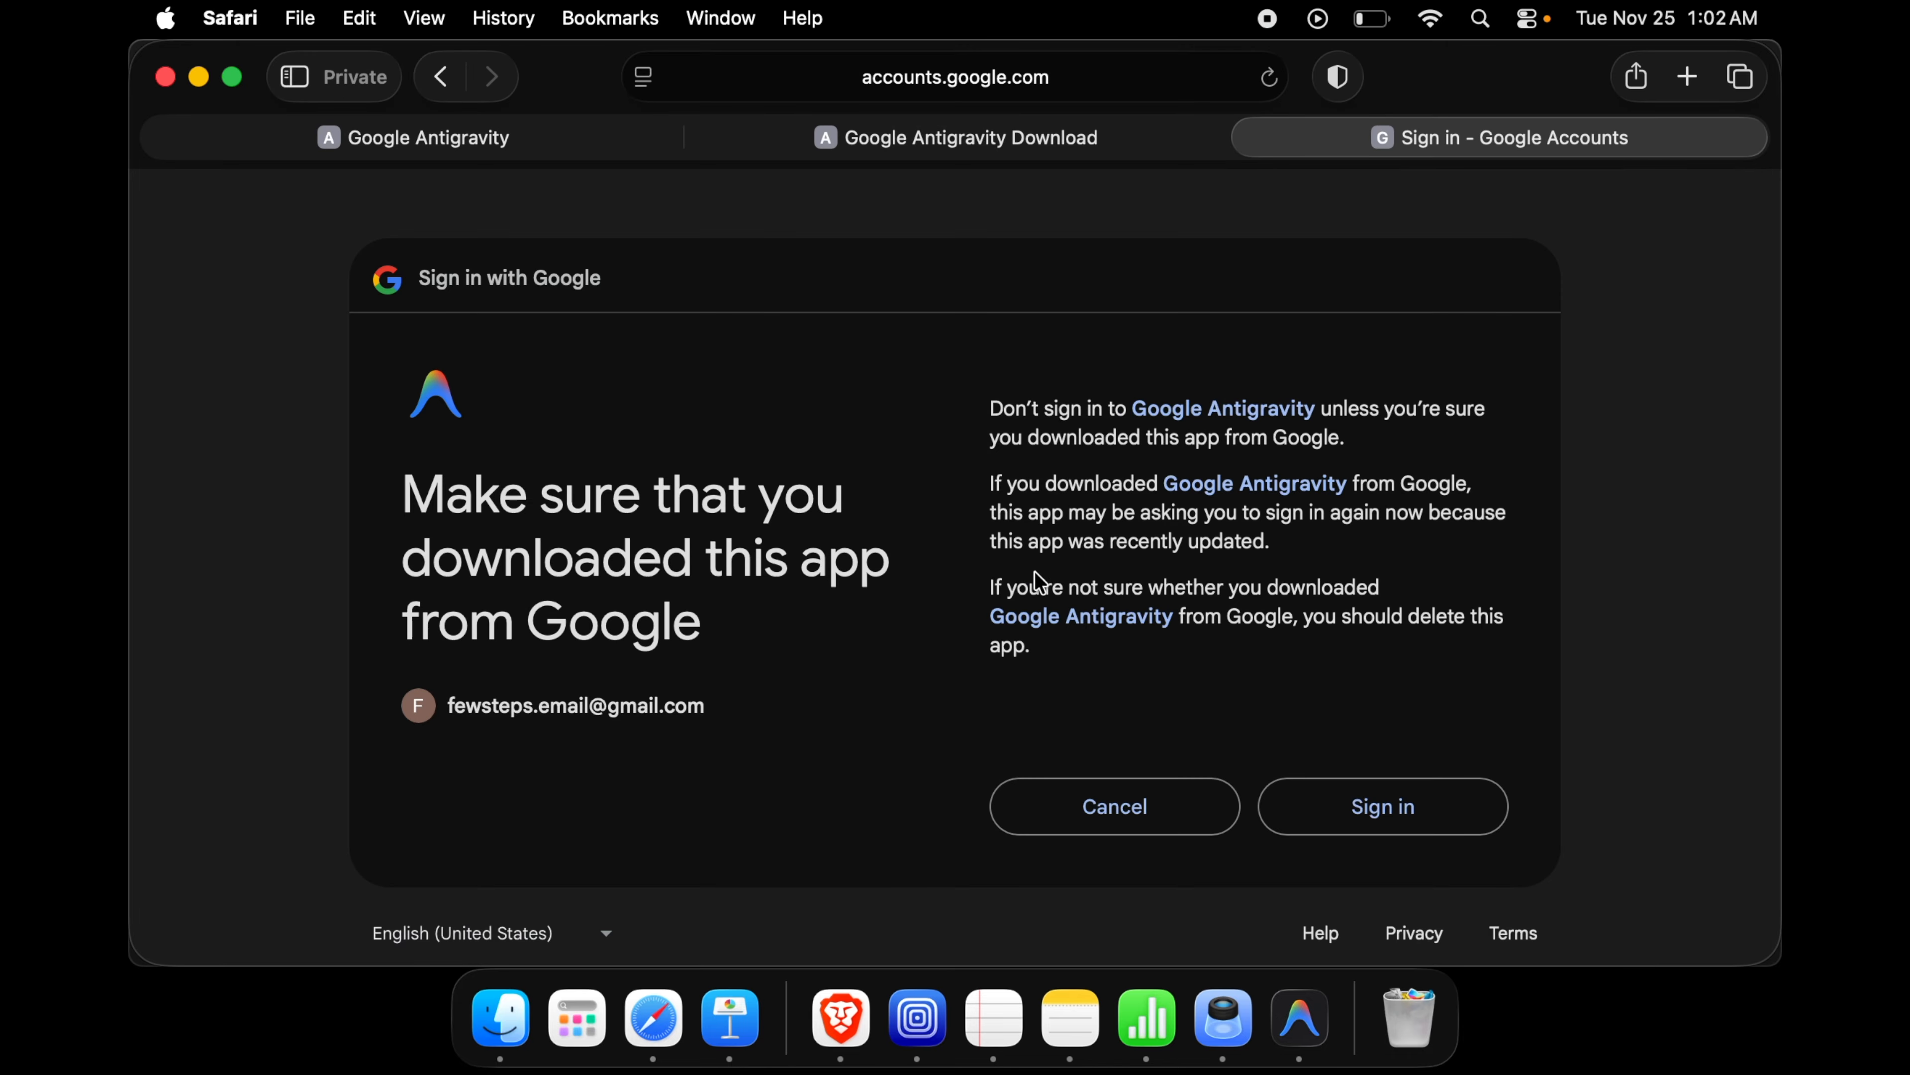
{"action": "left_click", "coordinate": [1397, 811]}
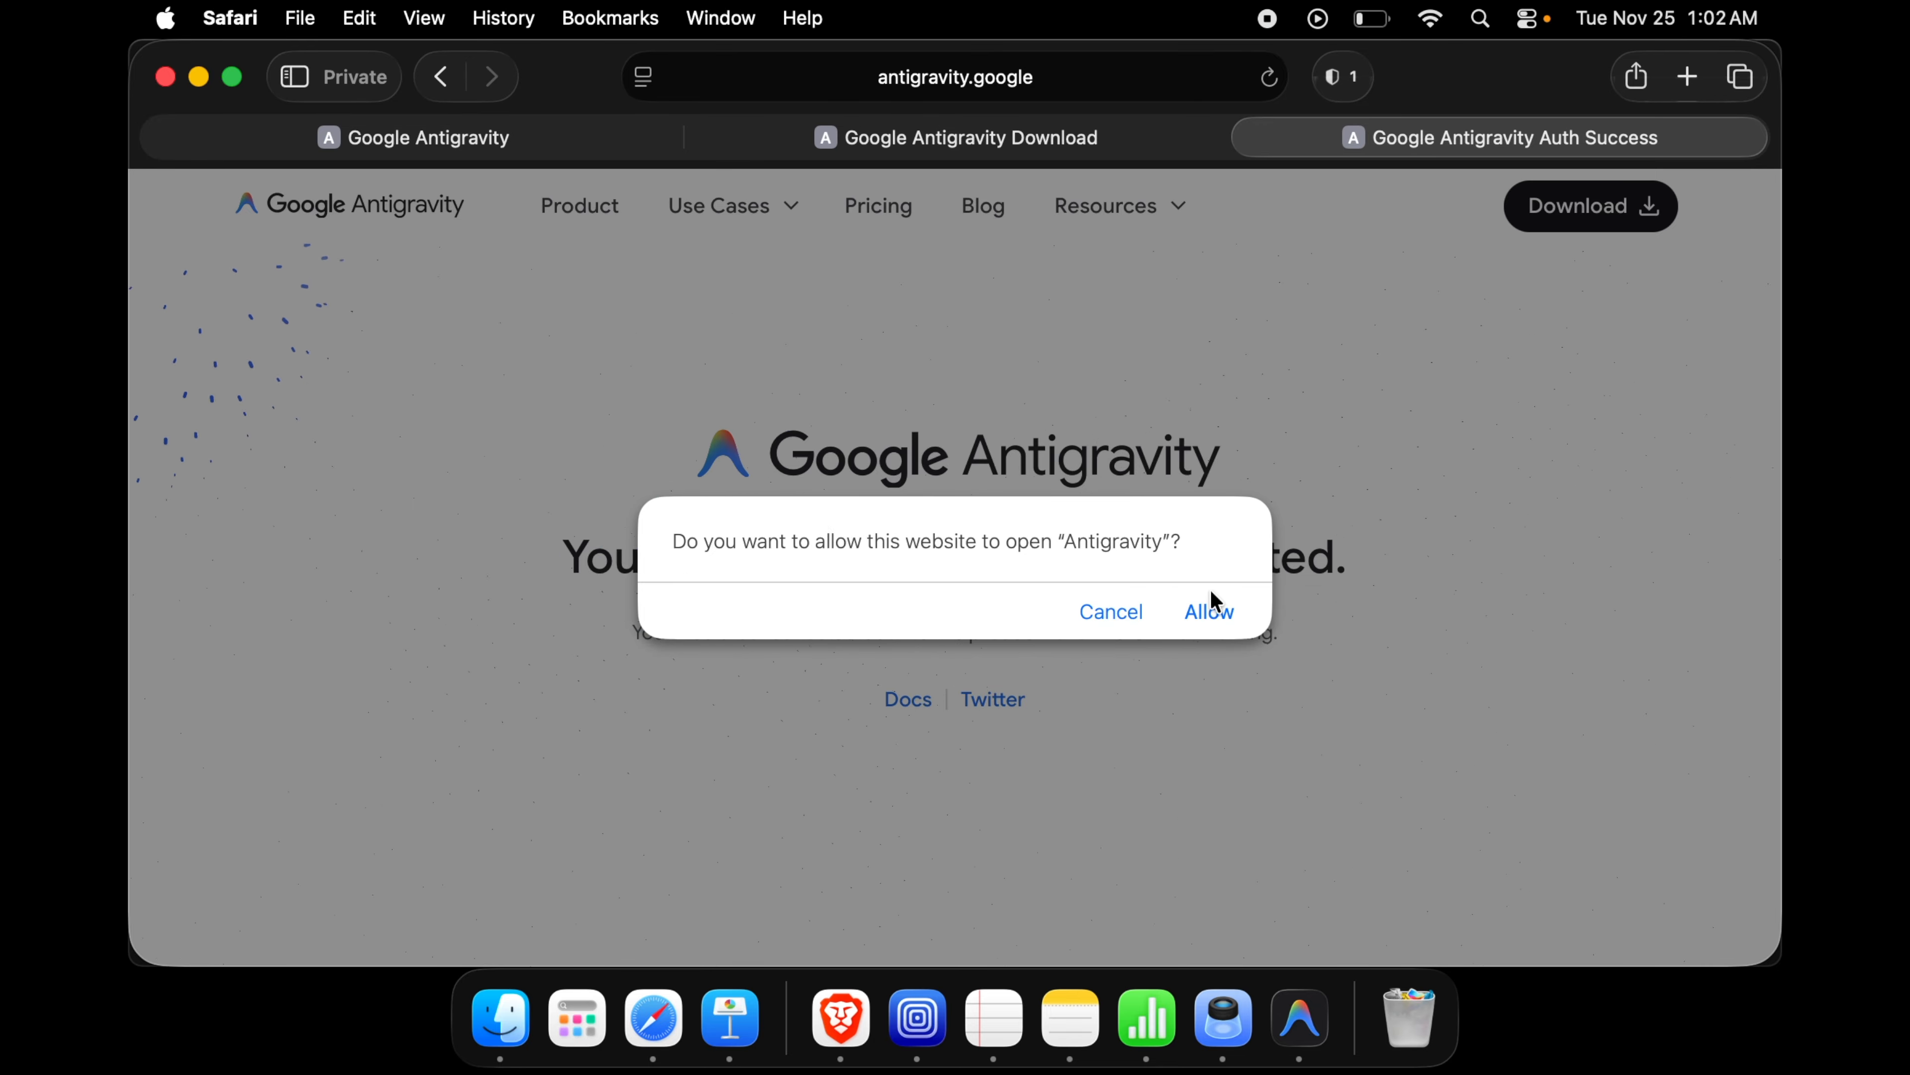
{"action": "left_click", "coordinate": [1214, 614]}
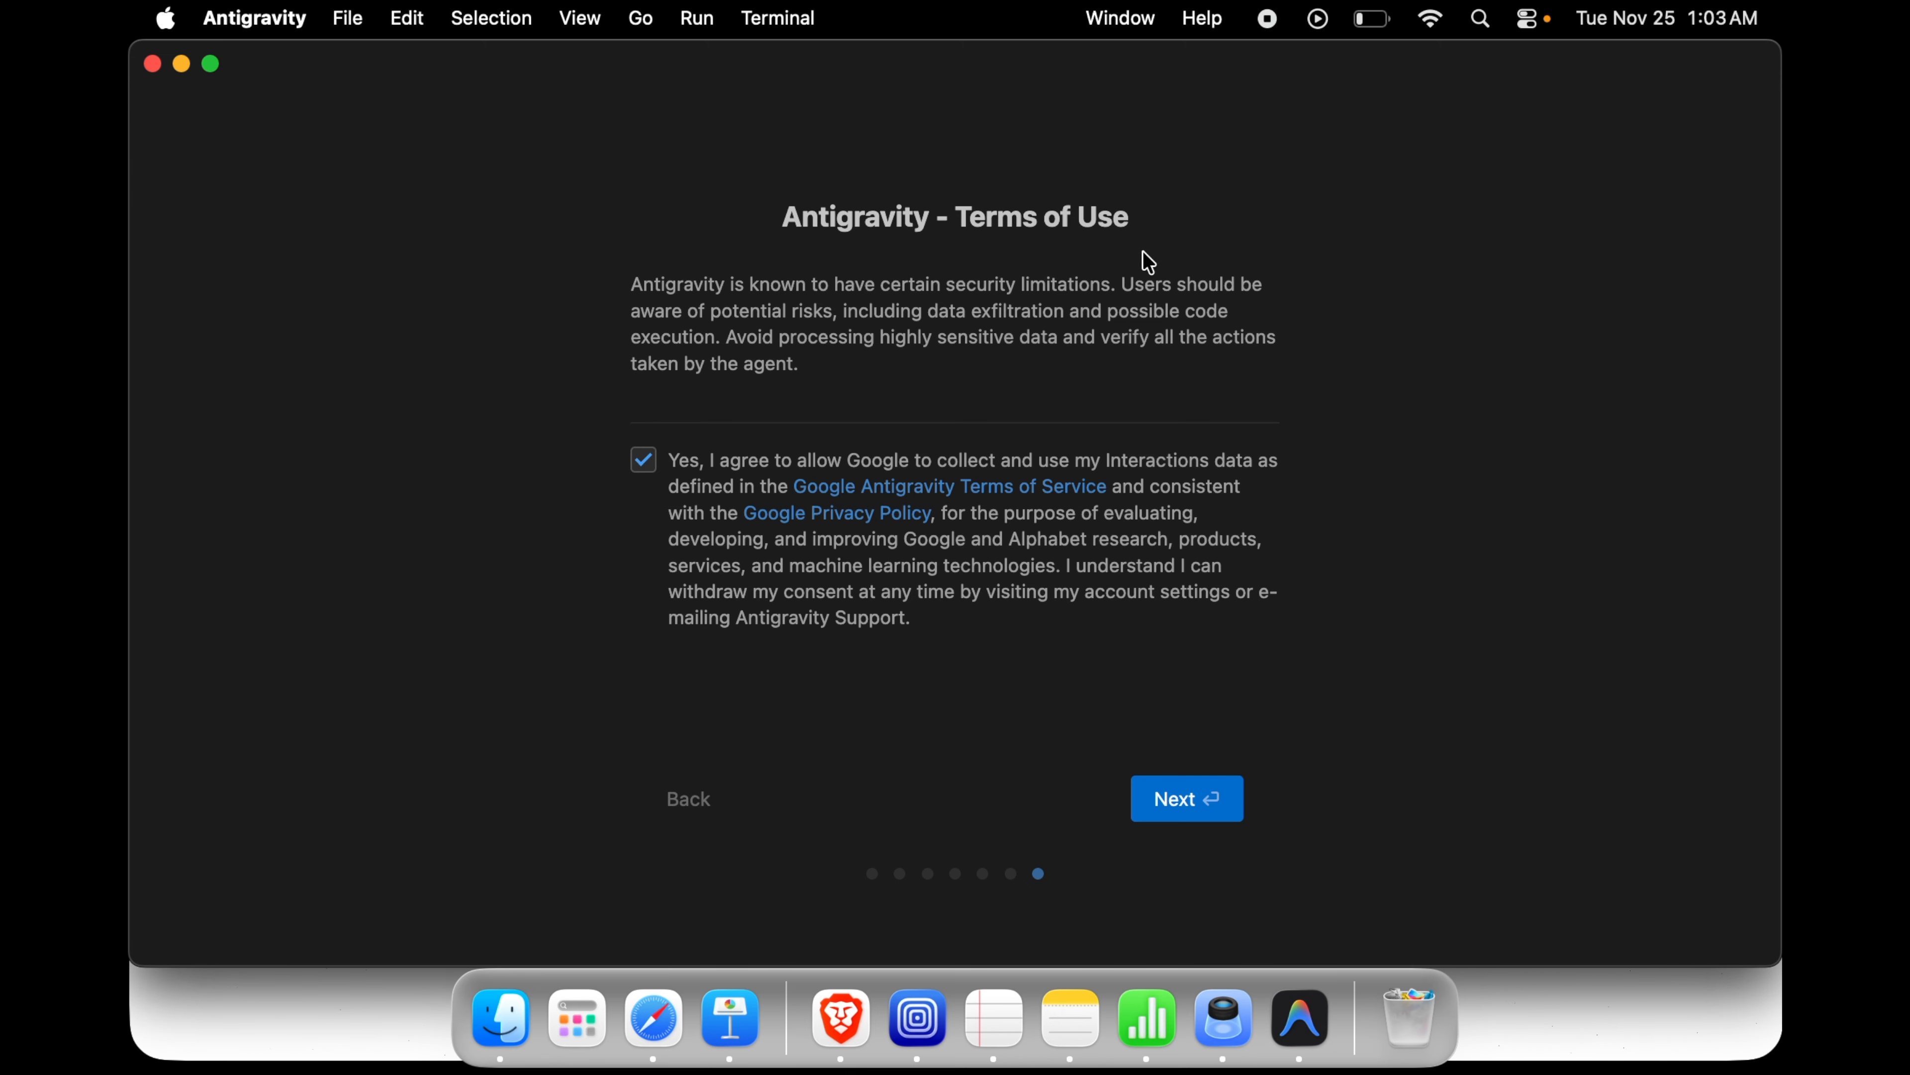
Step: Leave the data-sharing consent unticked and accept the Terms of Use to finish onboarding
{"action": "left_click", "coordinate": [641, 468]}
{"action": "key", "text": "space"}
{"action": "left_click", "coordinate": [645, 461]}
{"action": "left_click", "coordinate": [1196, 800]}
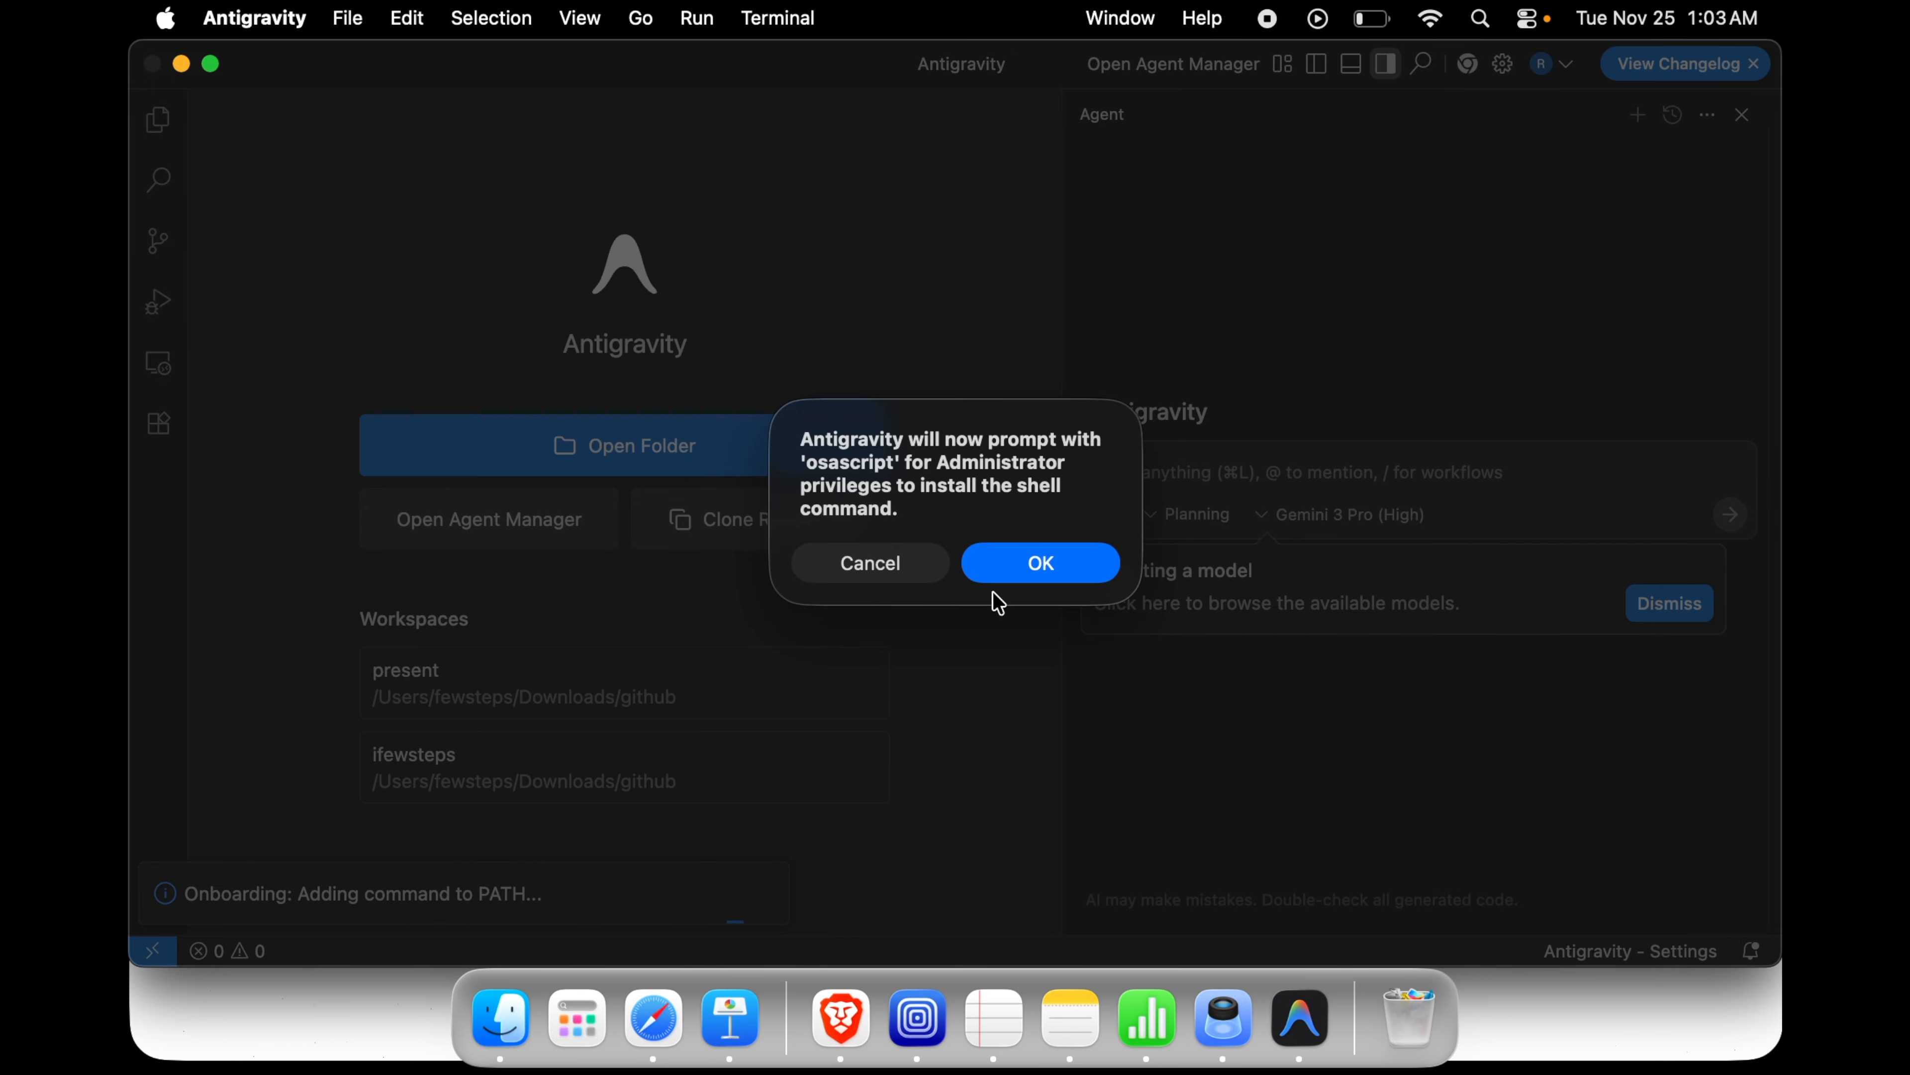
Step: Authorise installing the shell command by entering the Mac administrator password
{"action": "left_click", "coordinate": [1053, 566]}
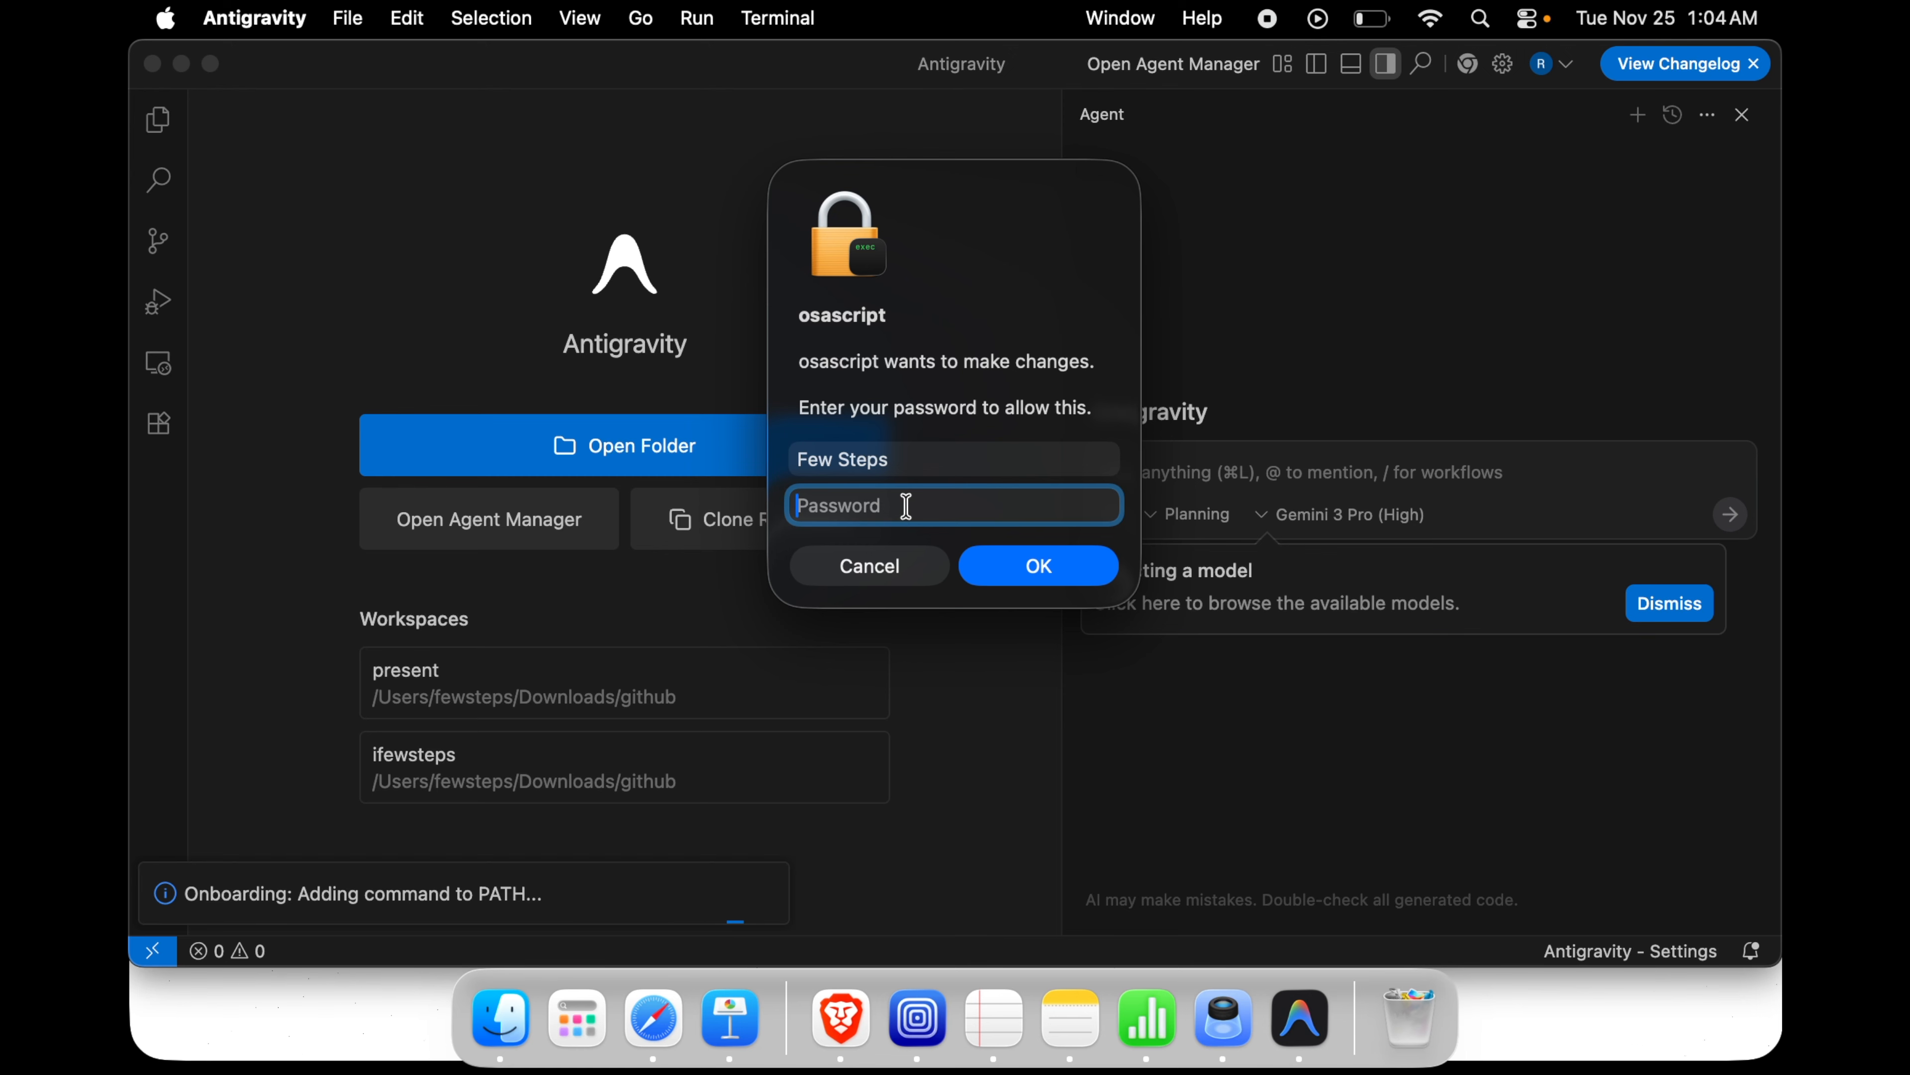
{"action": "type", "text": "••••••"}
{"action": "left_click", "coordinate": [1054, 572]}
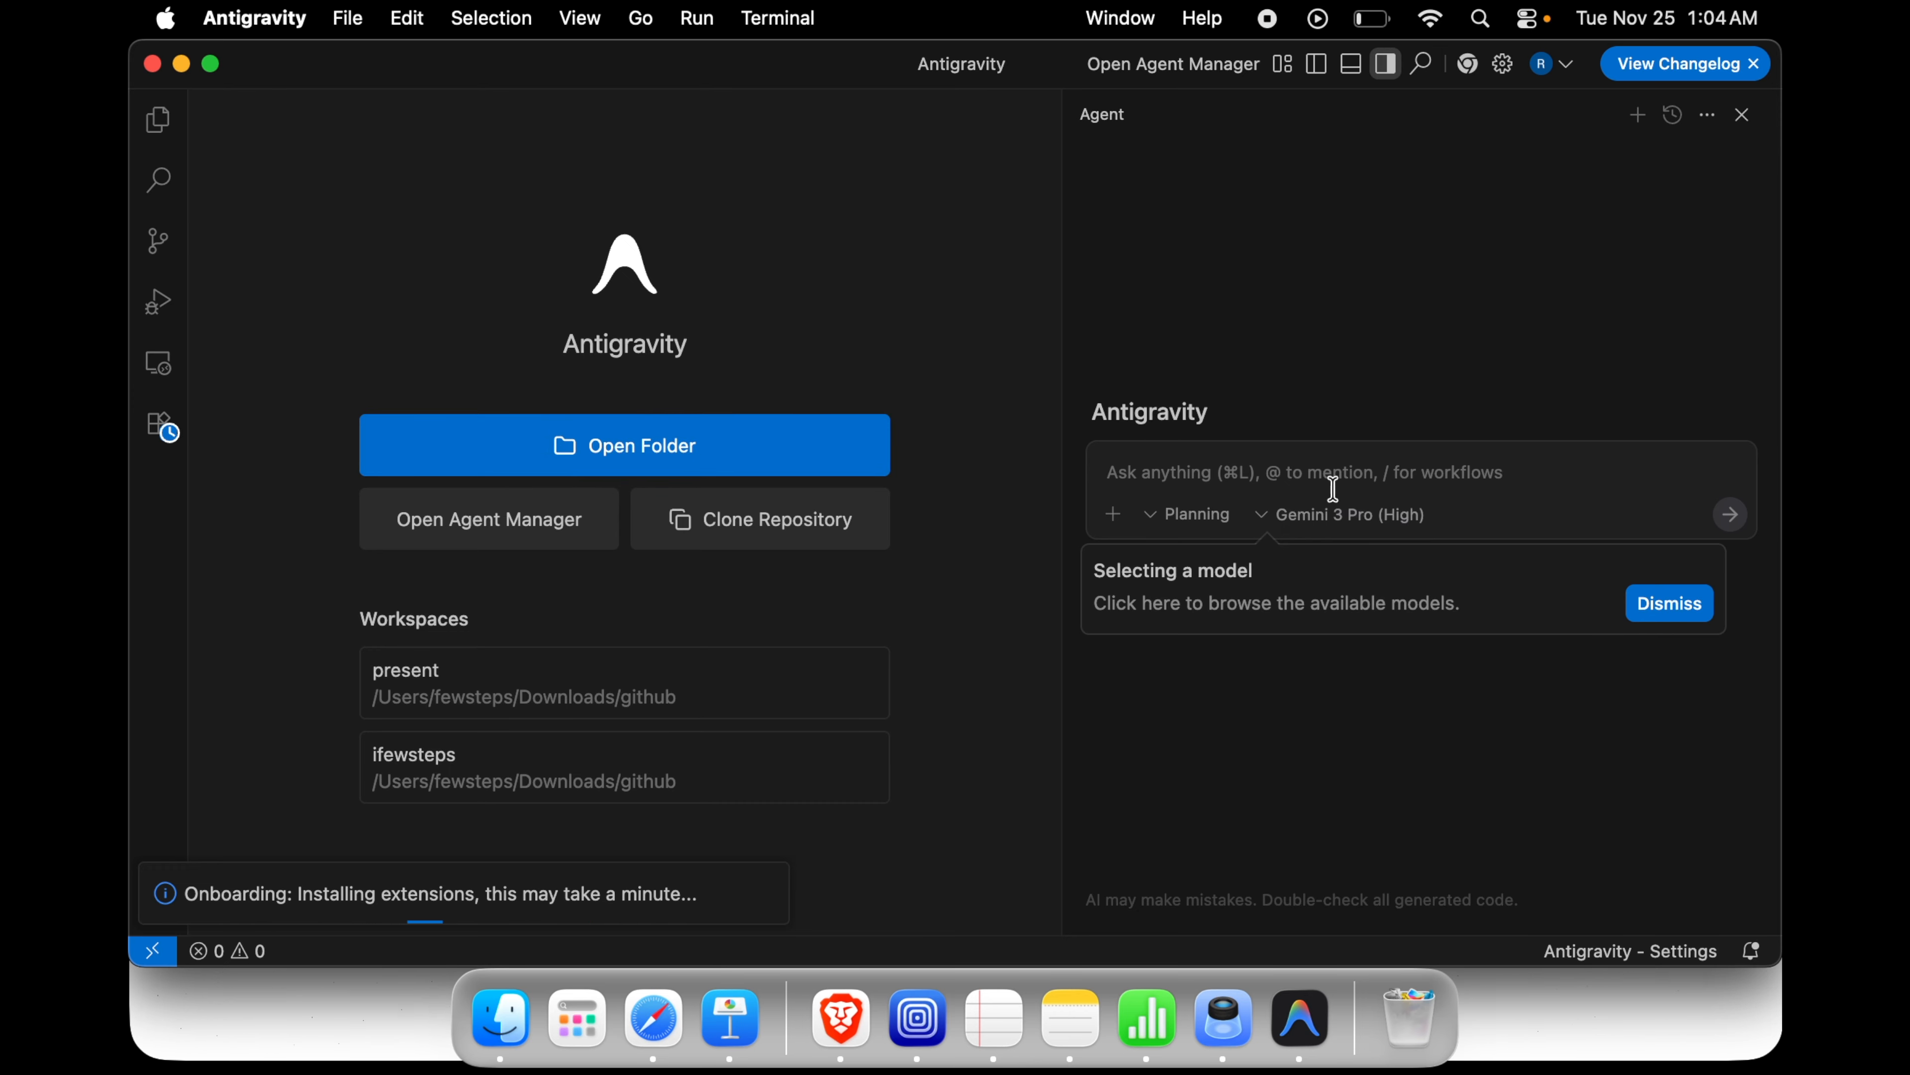
Step: Review the model and mode lists, keeping Gemini 3 Pro (High) and Planning, then focus the prompt box
{"action": "left_click", "coordinate": [1340, 529]}
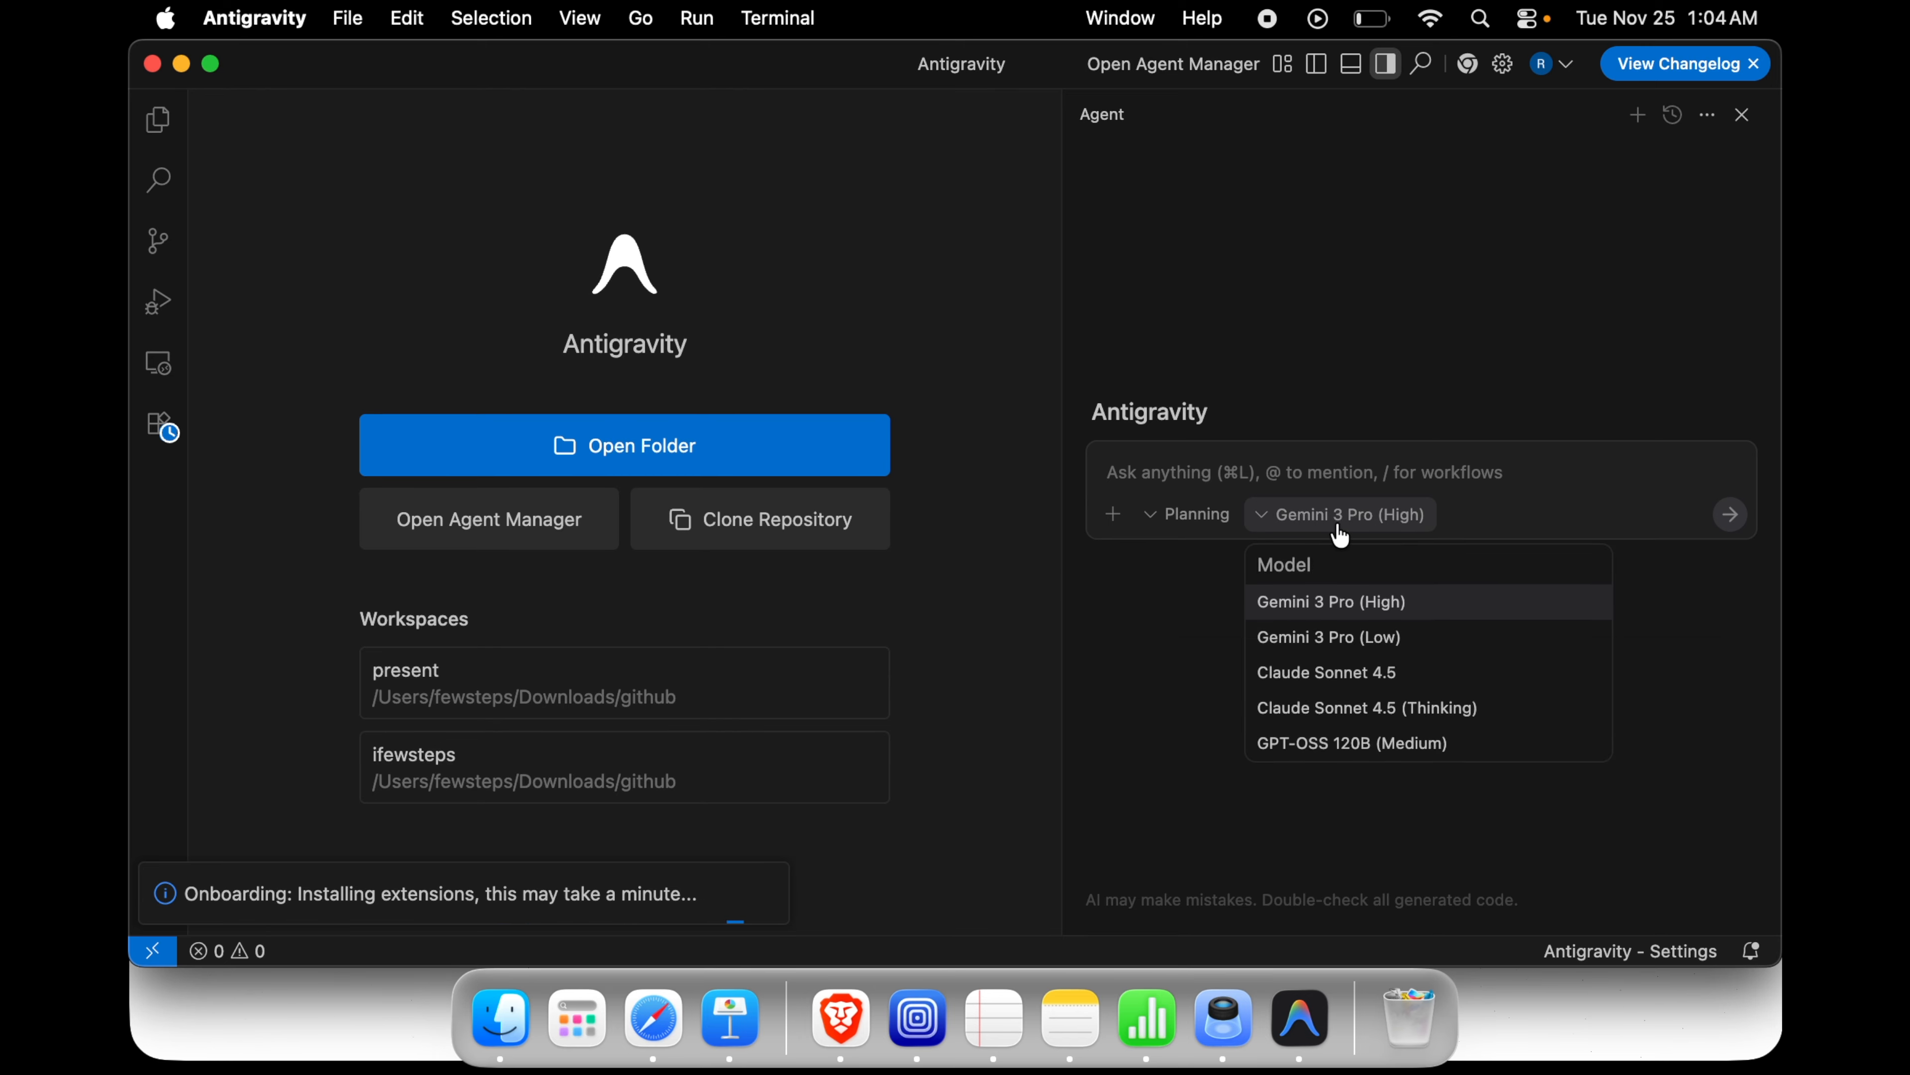
{"action": "left_click", "coordinate": [1295, 528]}
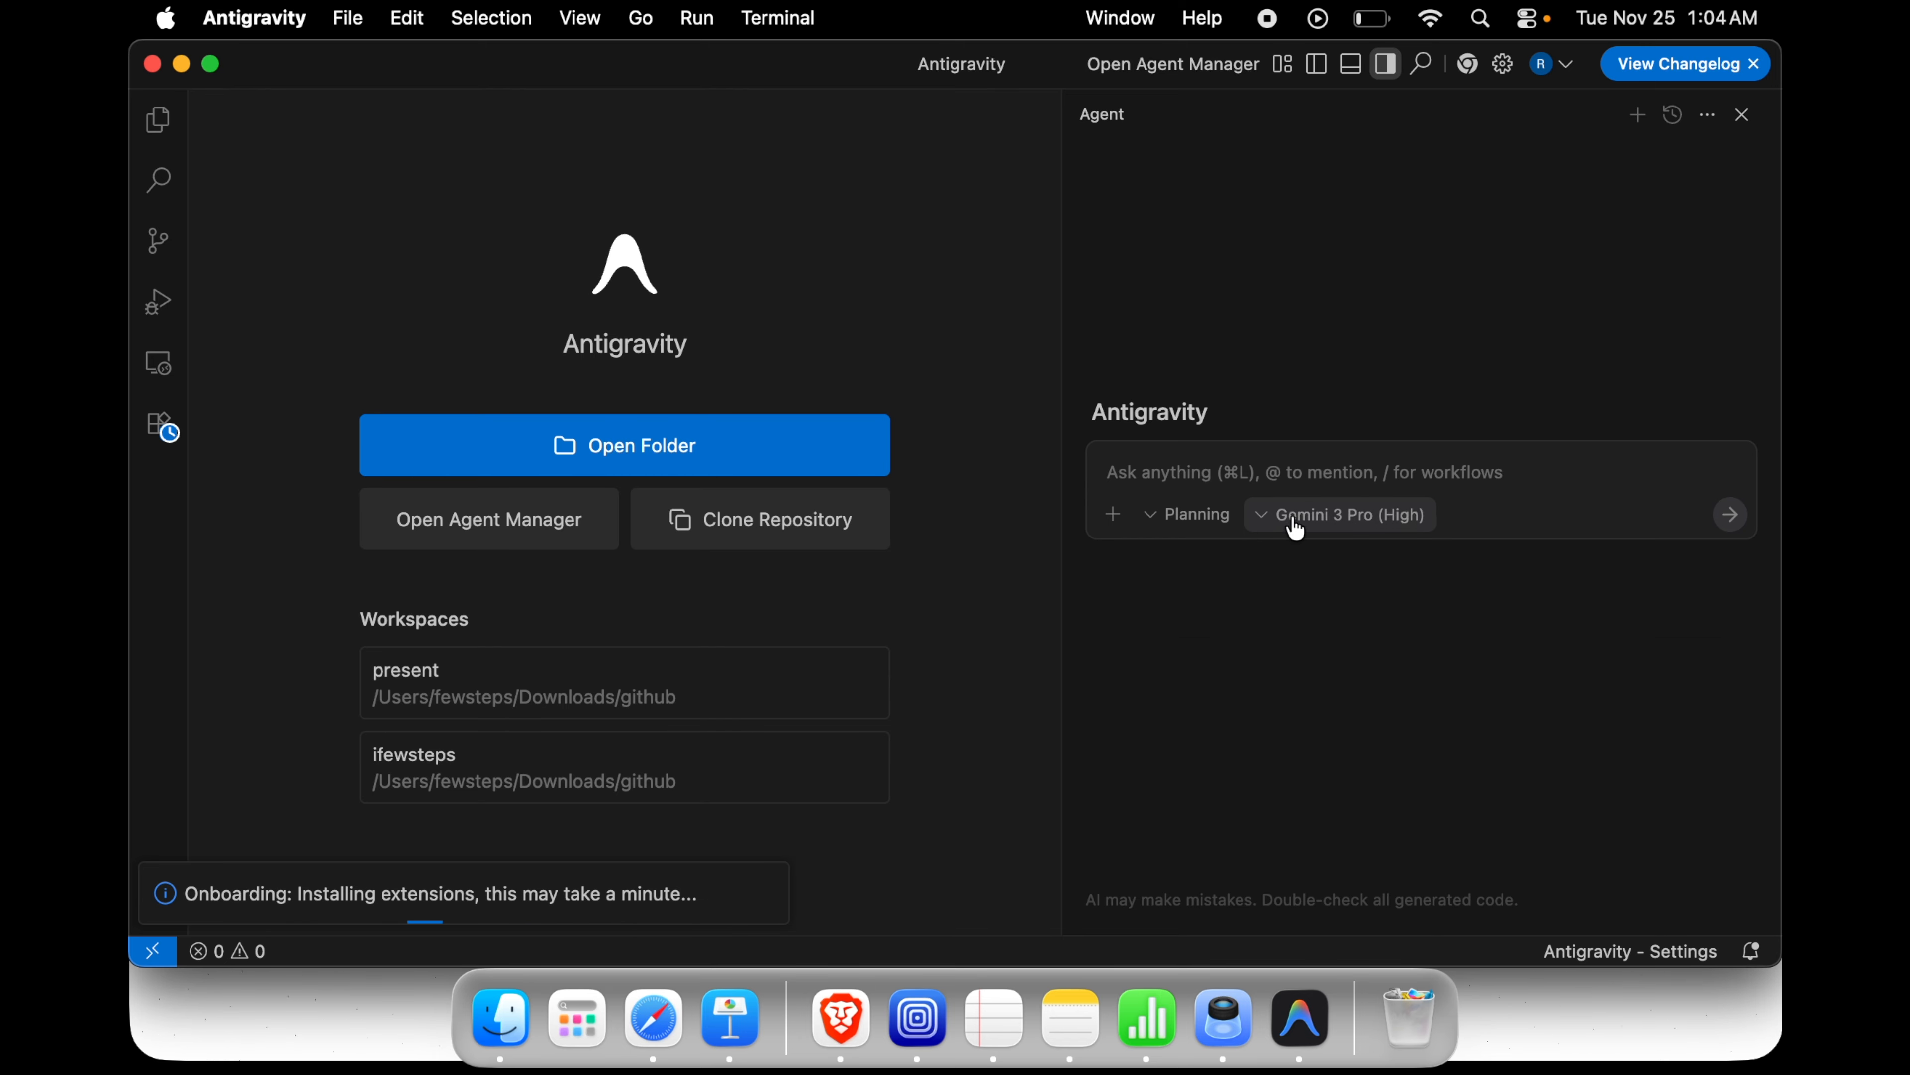
{"action": "left_click", "coordinate": [1148, 517]}
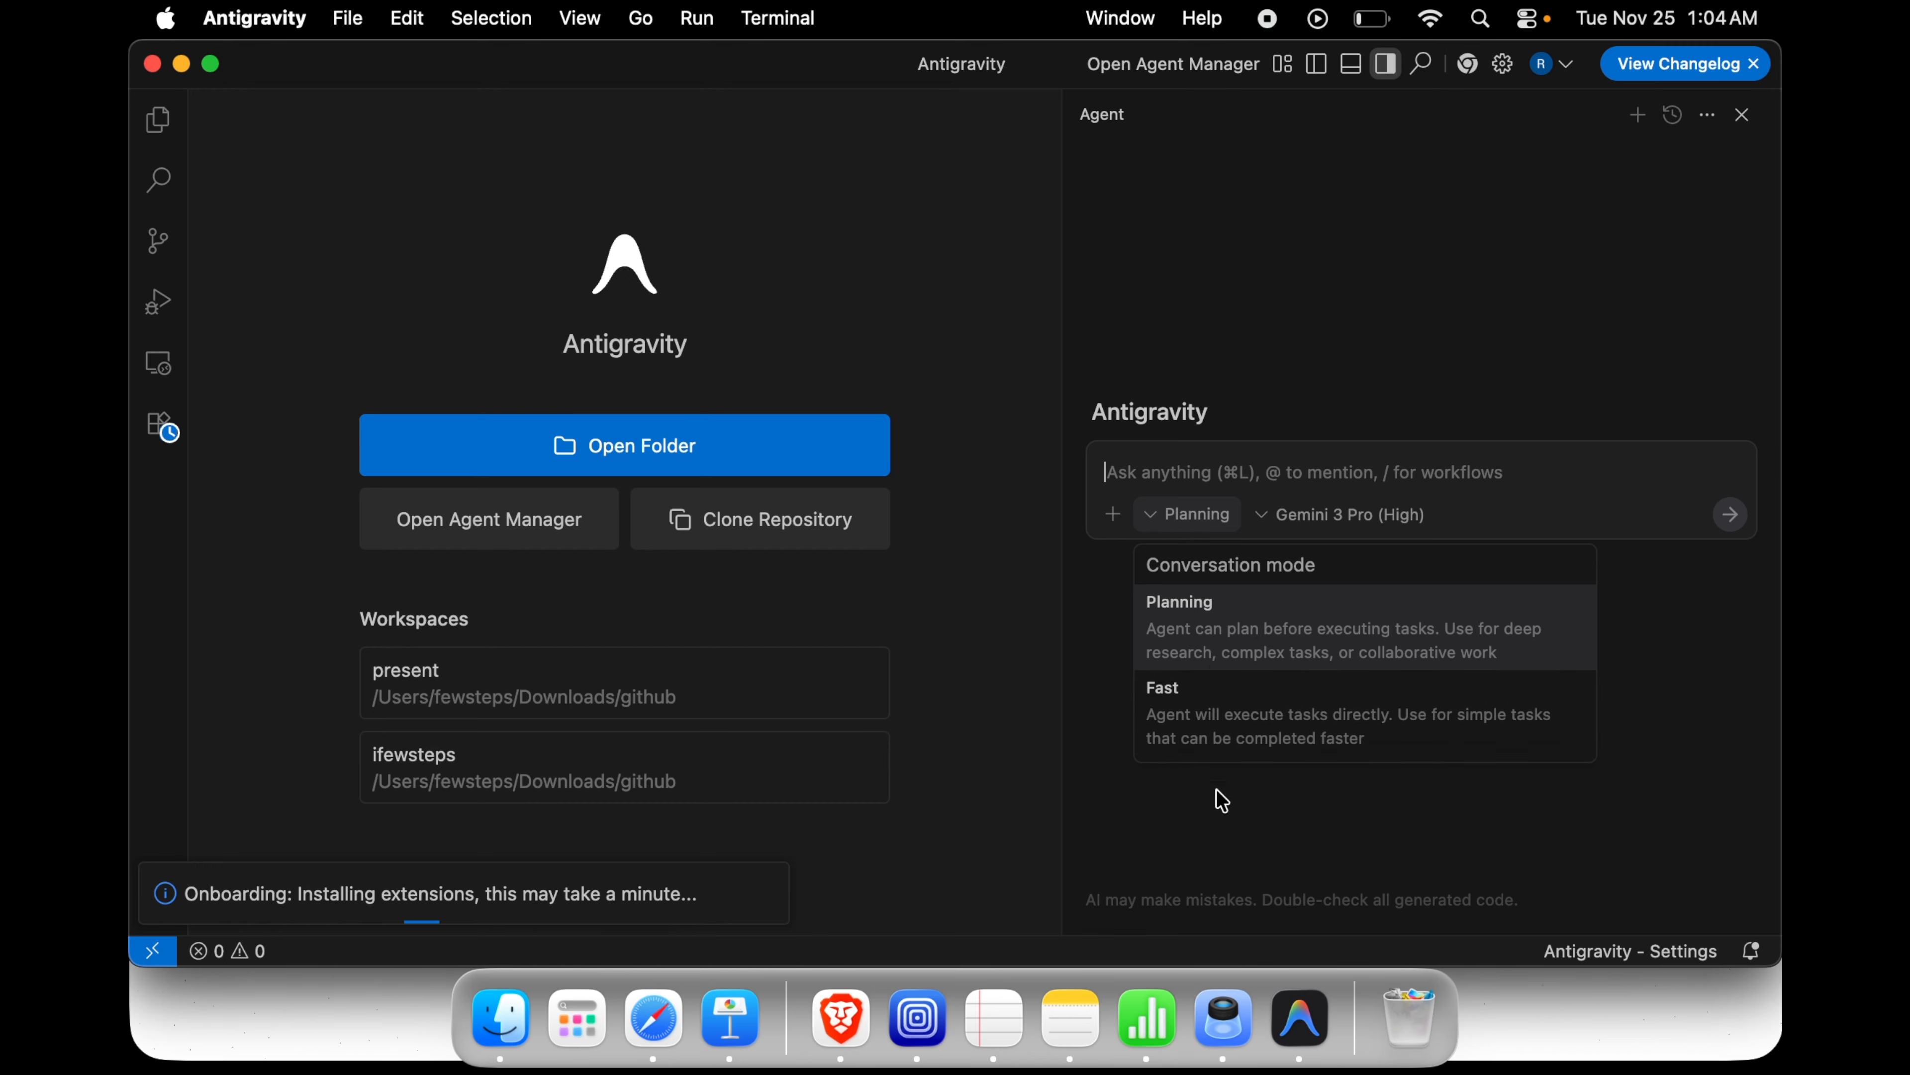
{"action": "left_click", "coordinate": [1269, 531]}
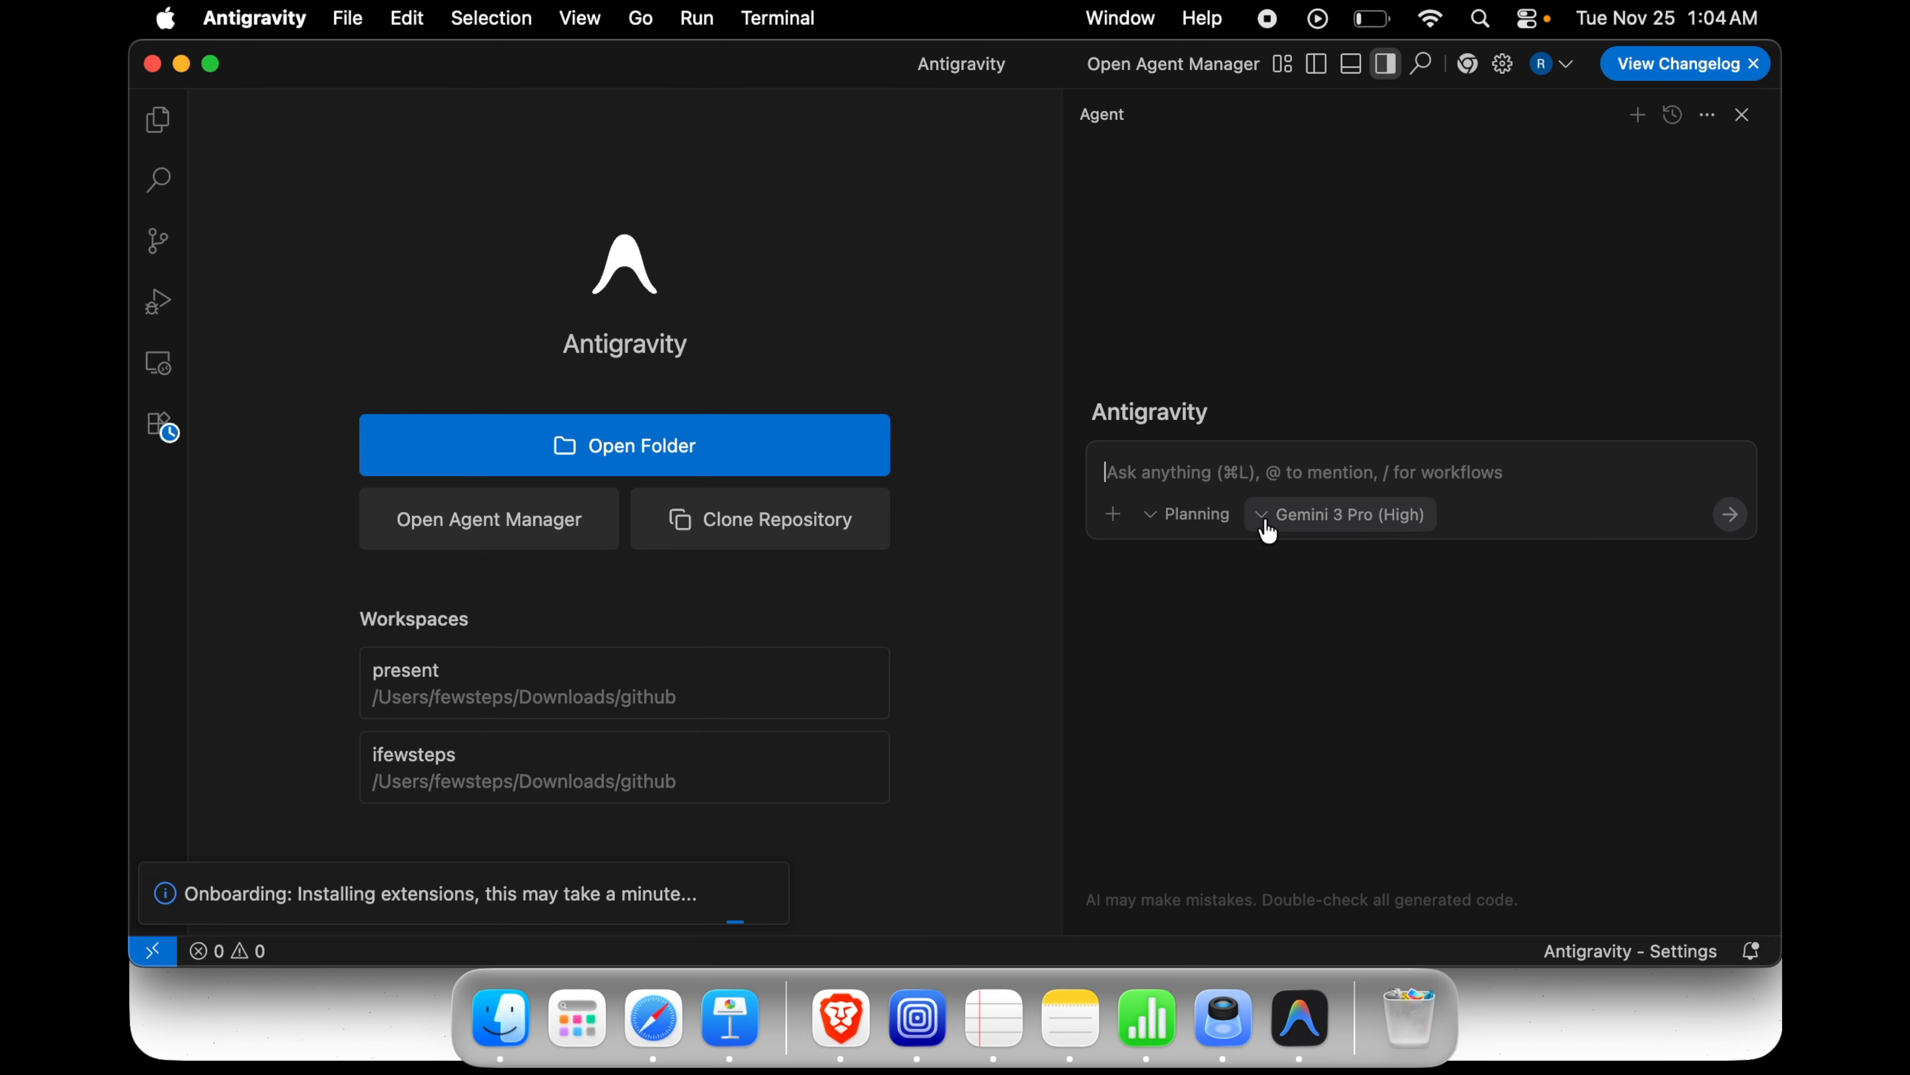
{"action": "left_click", "coordinate": [1269, 532]}
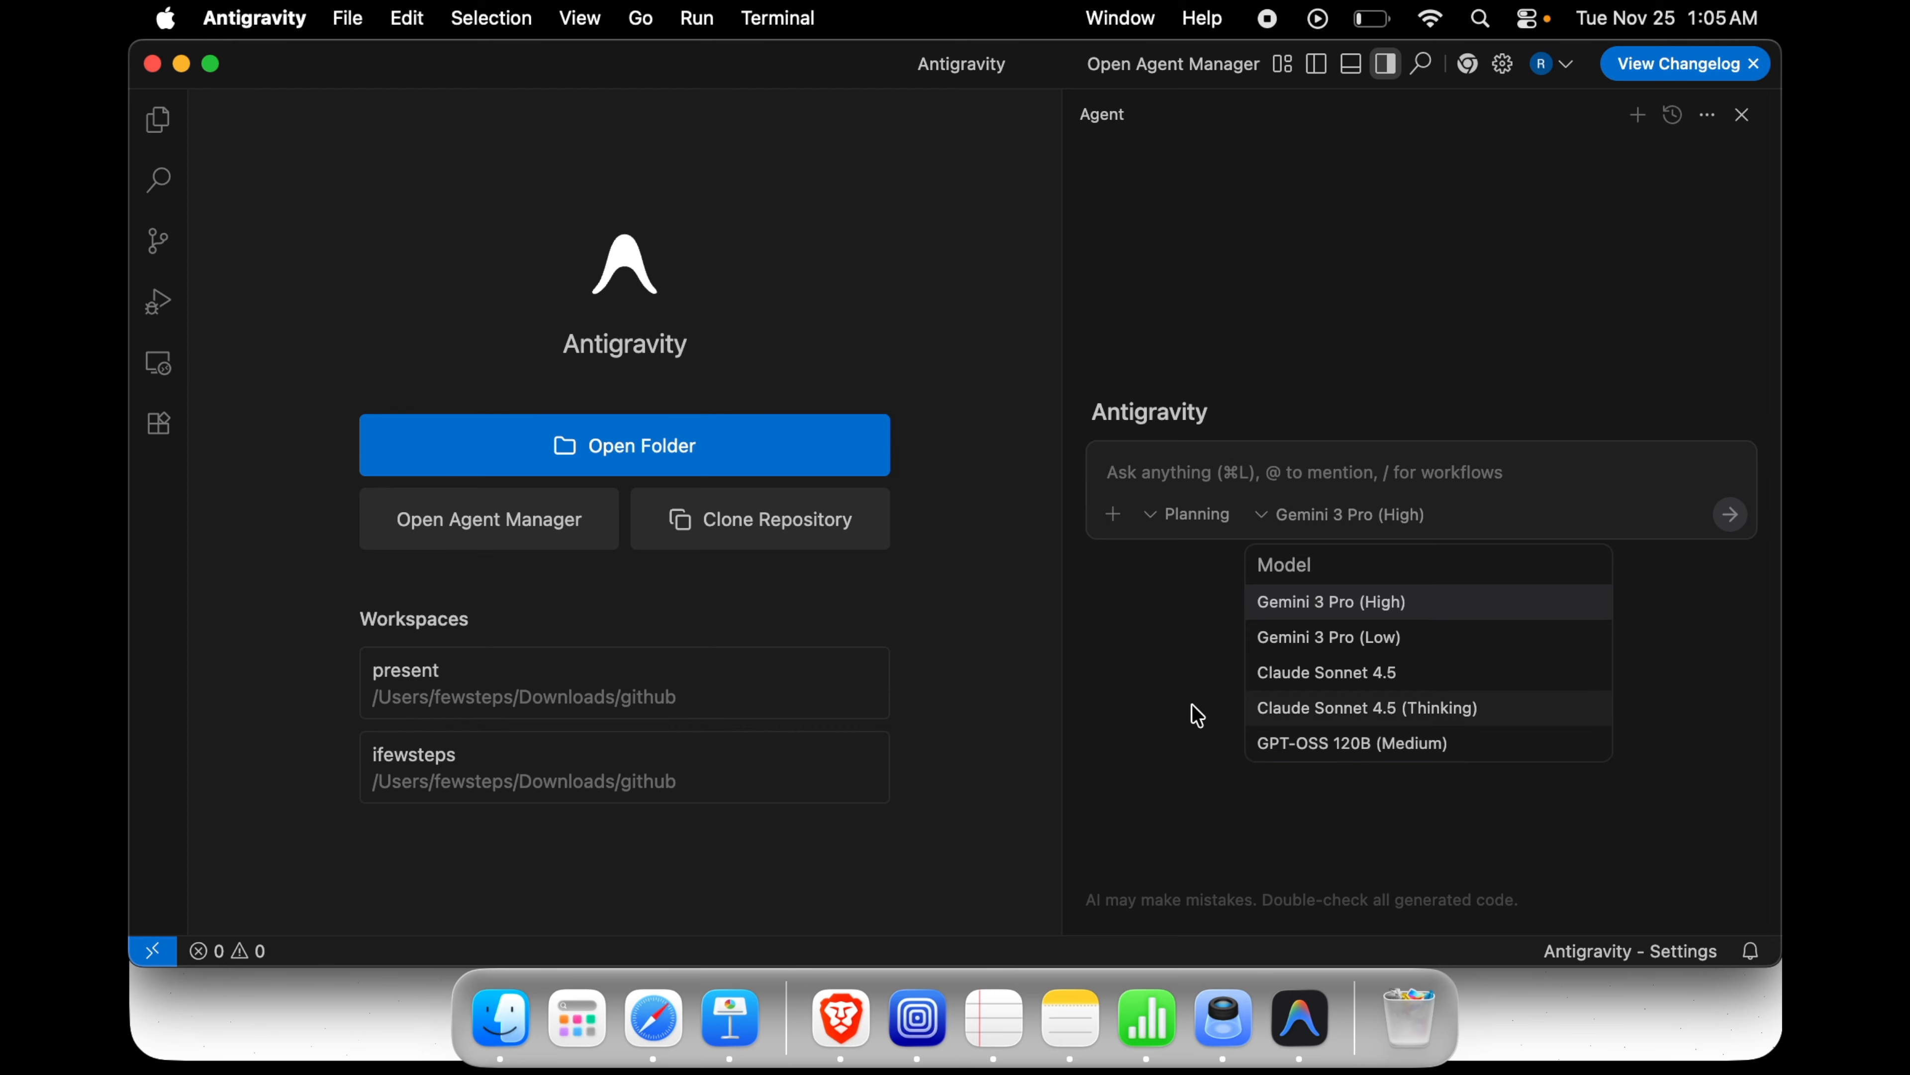
{"action": "left_click", "coordinate": [1171, 708]}
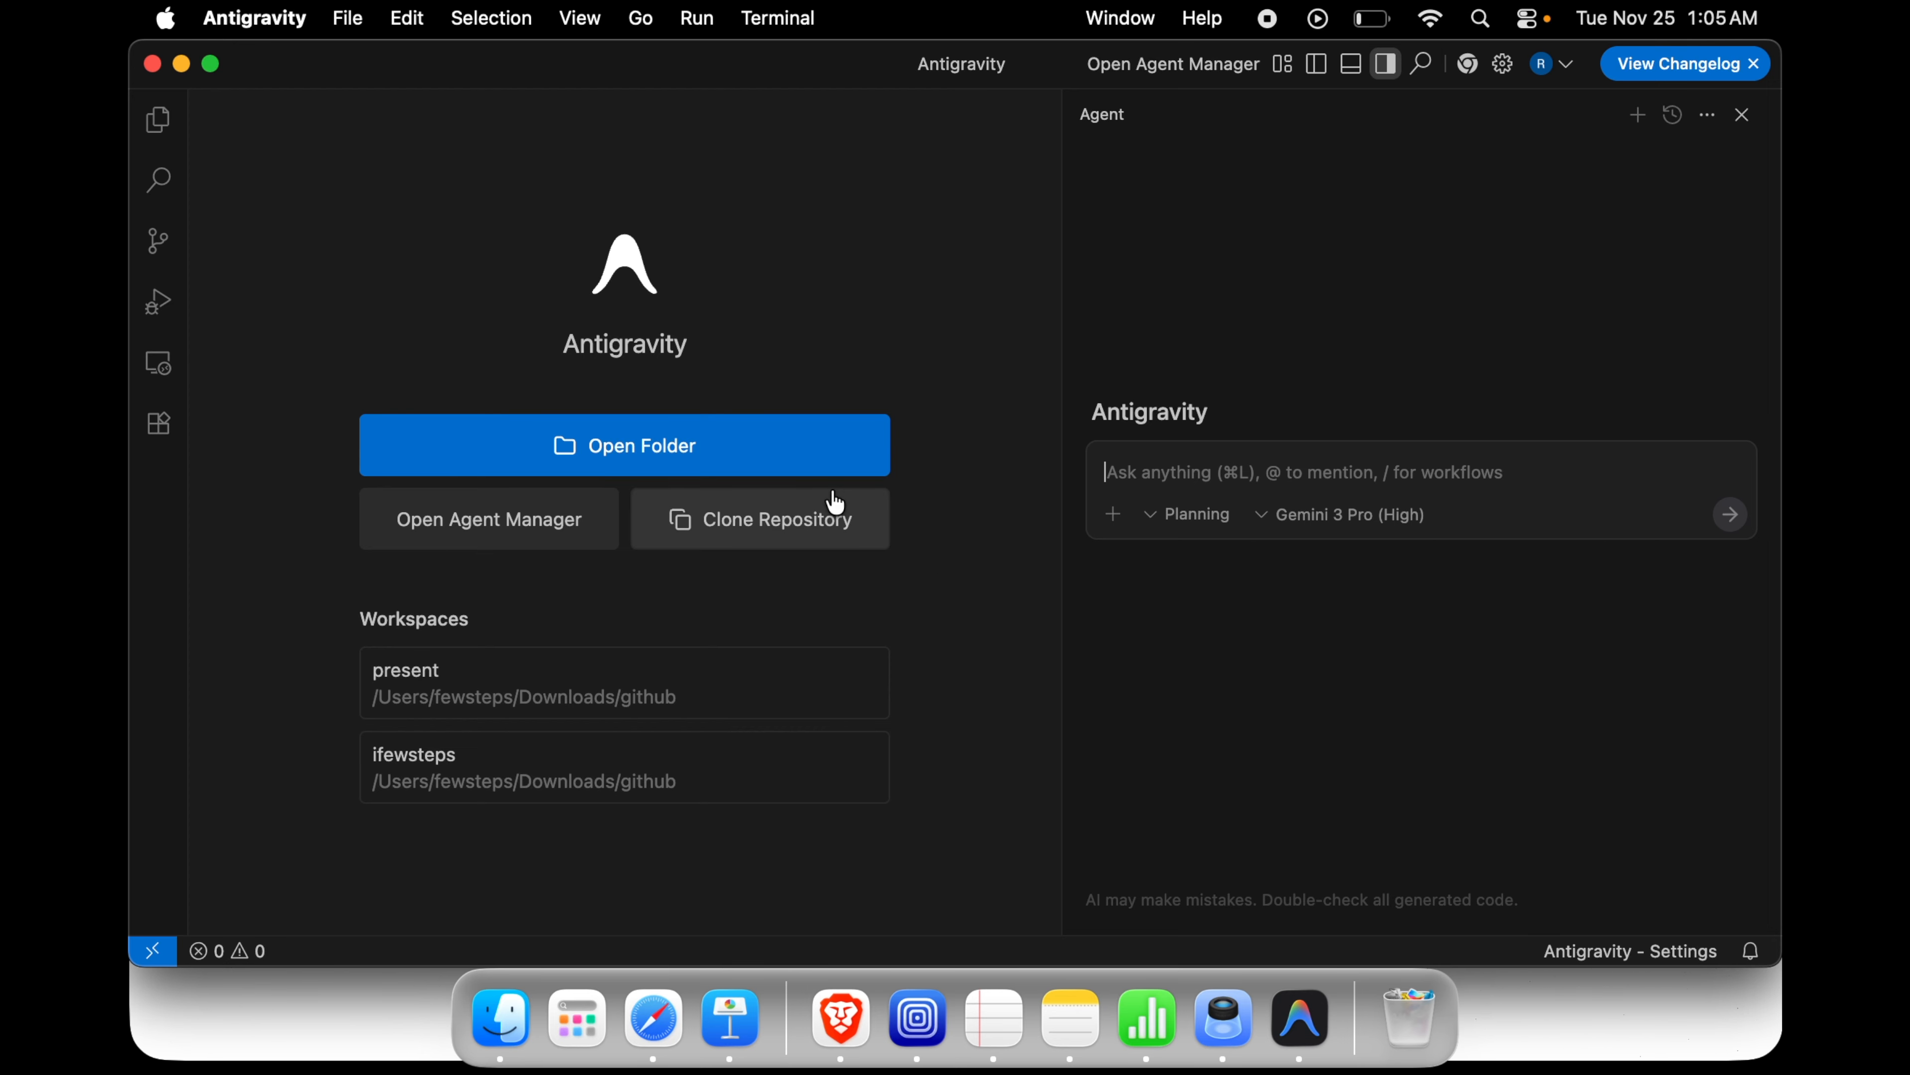